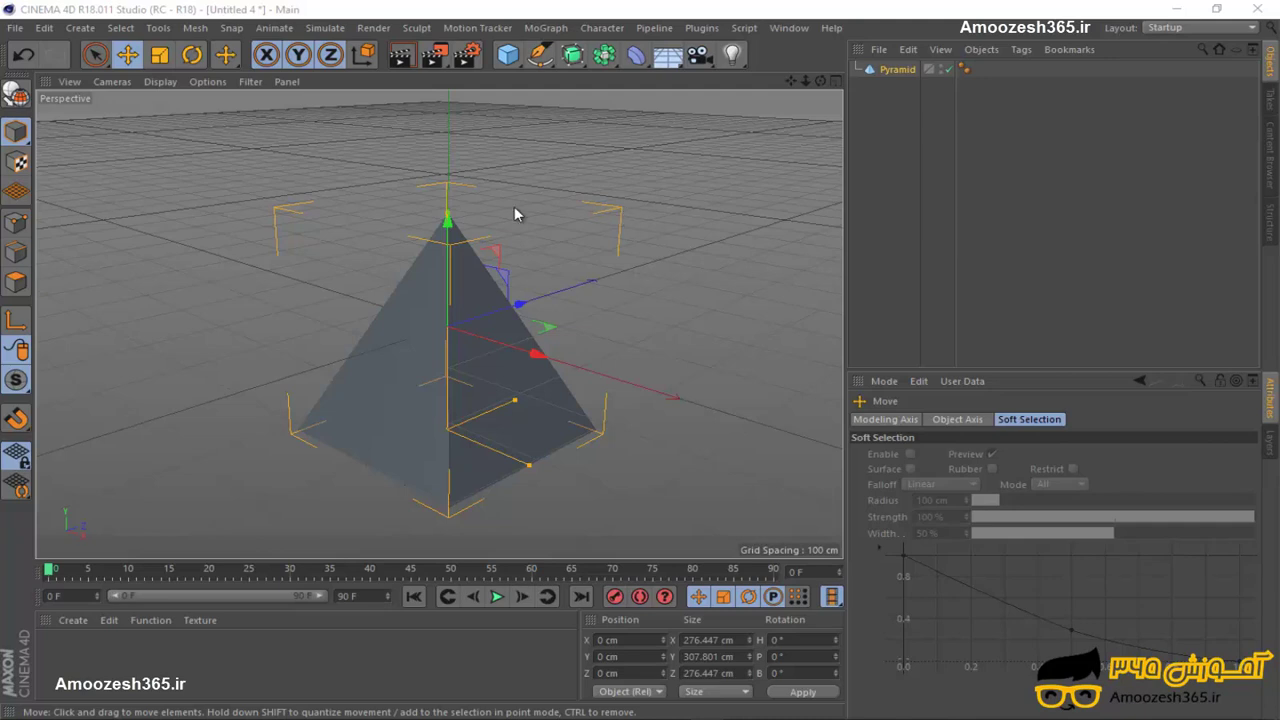
Add a light to the scene and move it along Z to about 344 cm, behind the pyramid.
{"action": "left_click", "coordinate": [733, 55]}
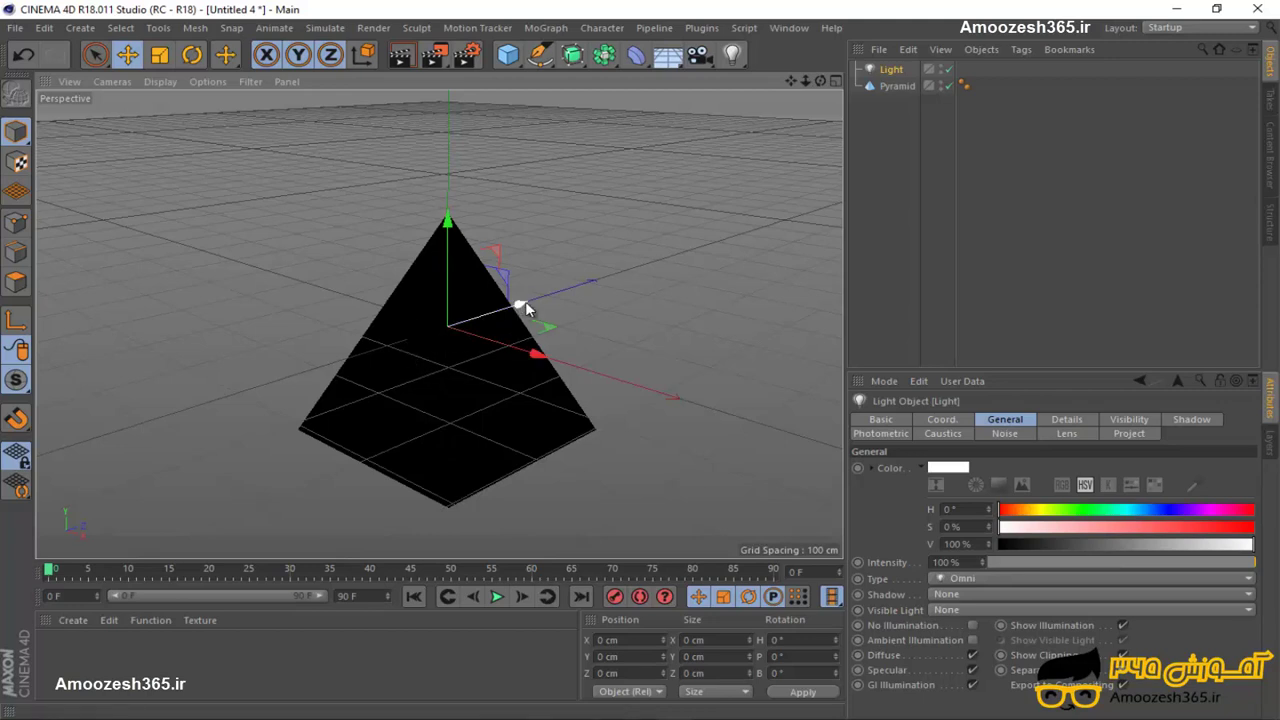
{"action": "left_click_drag", "start_coordinate": [522, 306], "coordinate": [667, 262]}
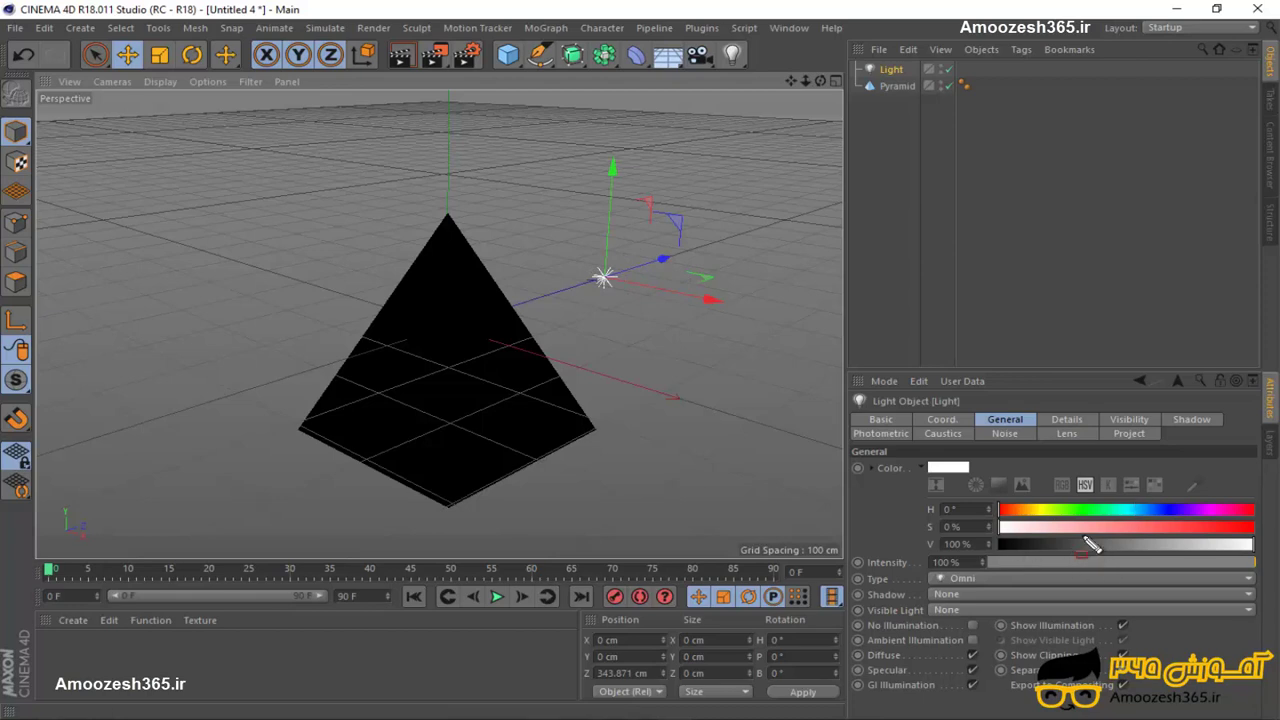
{"action": "left_click_drag", "start_coordinate": [853, 372], "coordinate": [1266, 716]}
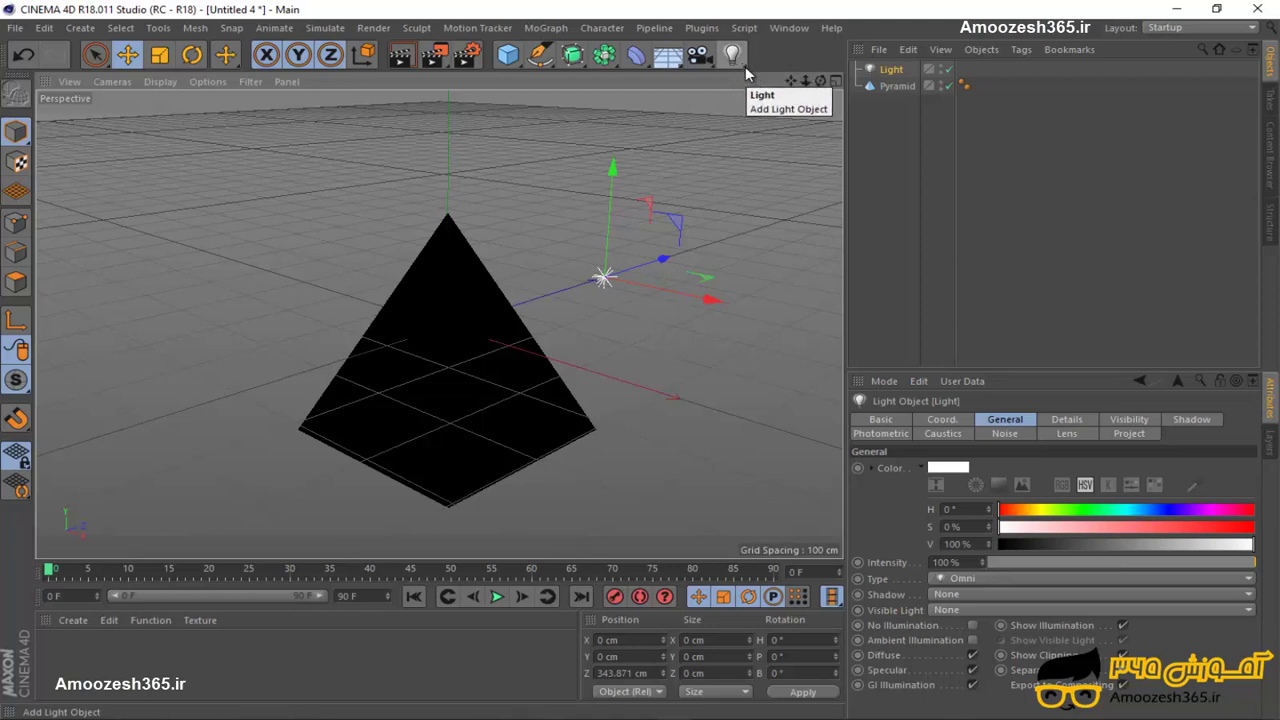
{"action": "left_click_drag", "start_coordinate": [745, 66], "coordinate": [812, 88]}
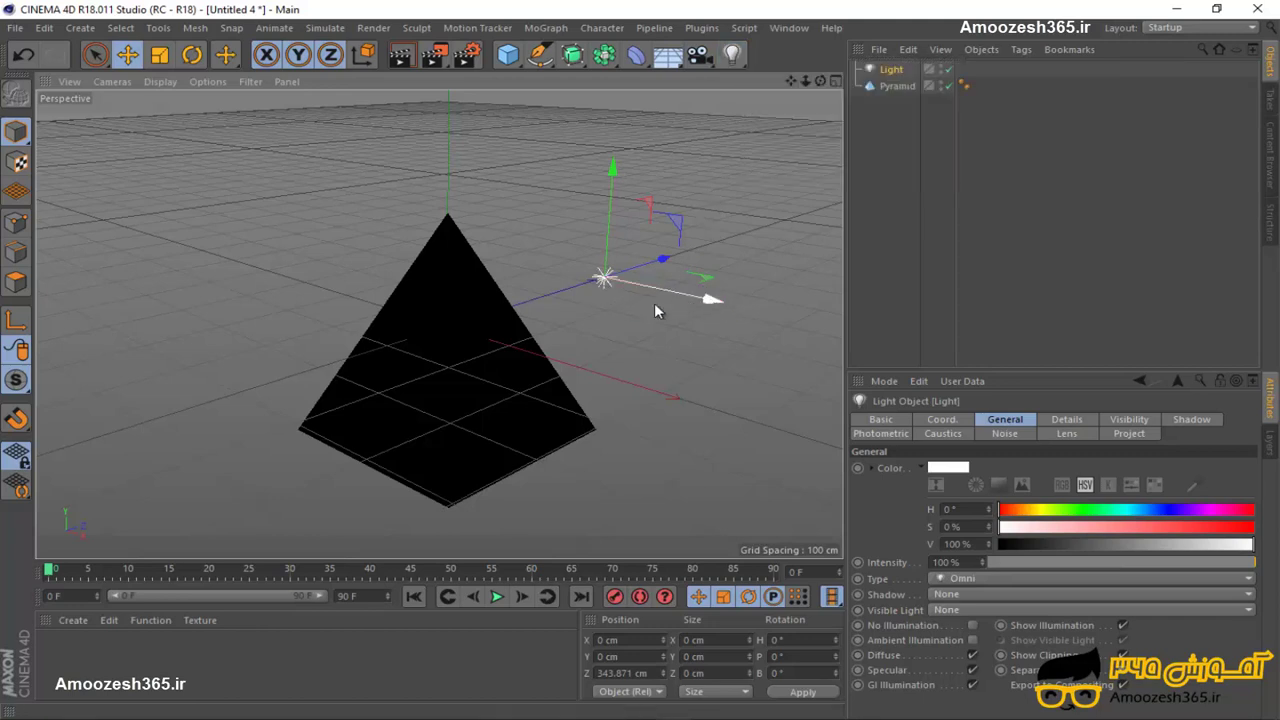
Reposition the light in front of the pyramid, at about X 162 cm, Y 59 cm and Z -137 cm.
{"action": "left_click", "coordinate": [457, 266]}
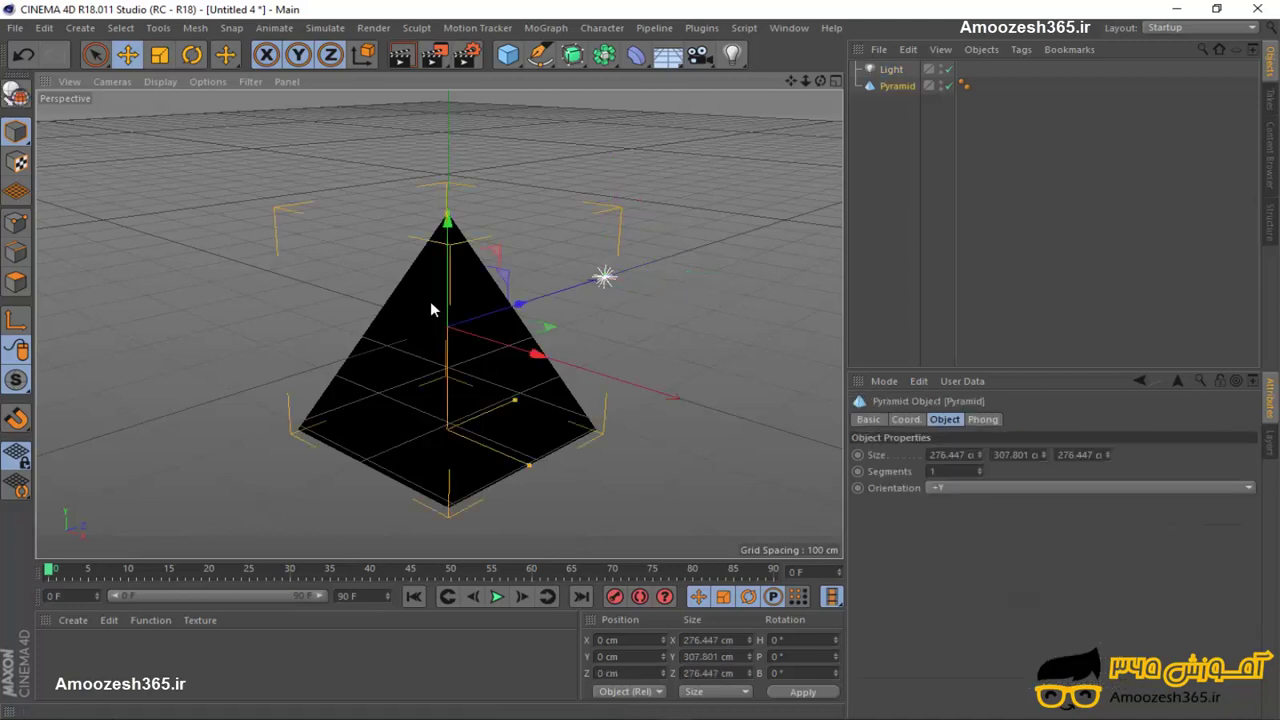
{"action": "left_click", "coordinate": [604, 276]}
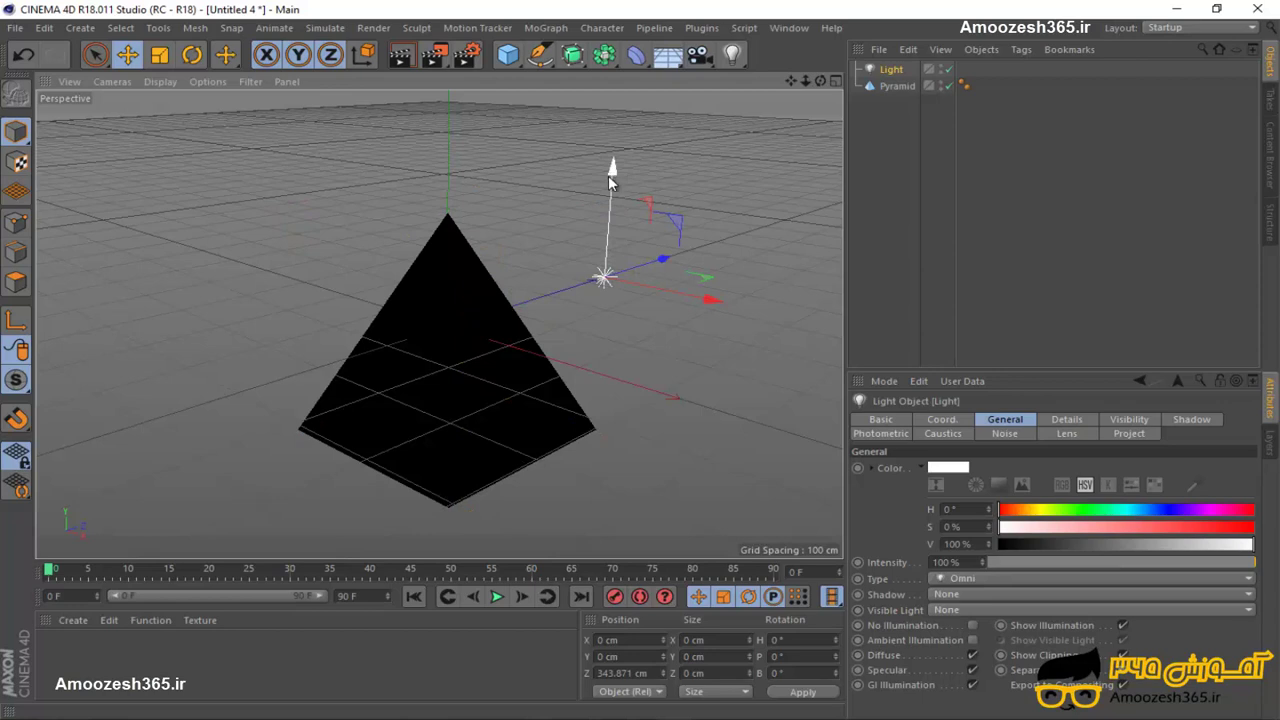
{"action": "left_click_drag", "start_coordinate": [658, 261], "coordinate": [285, 366]}
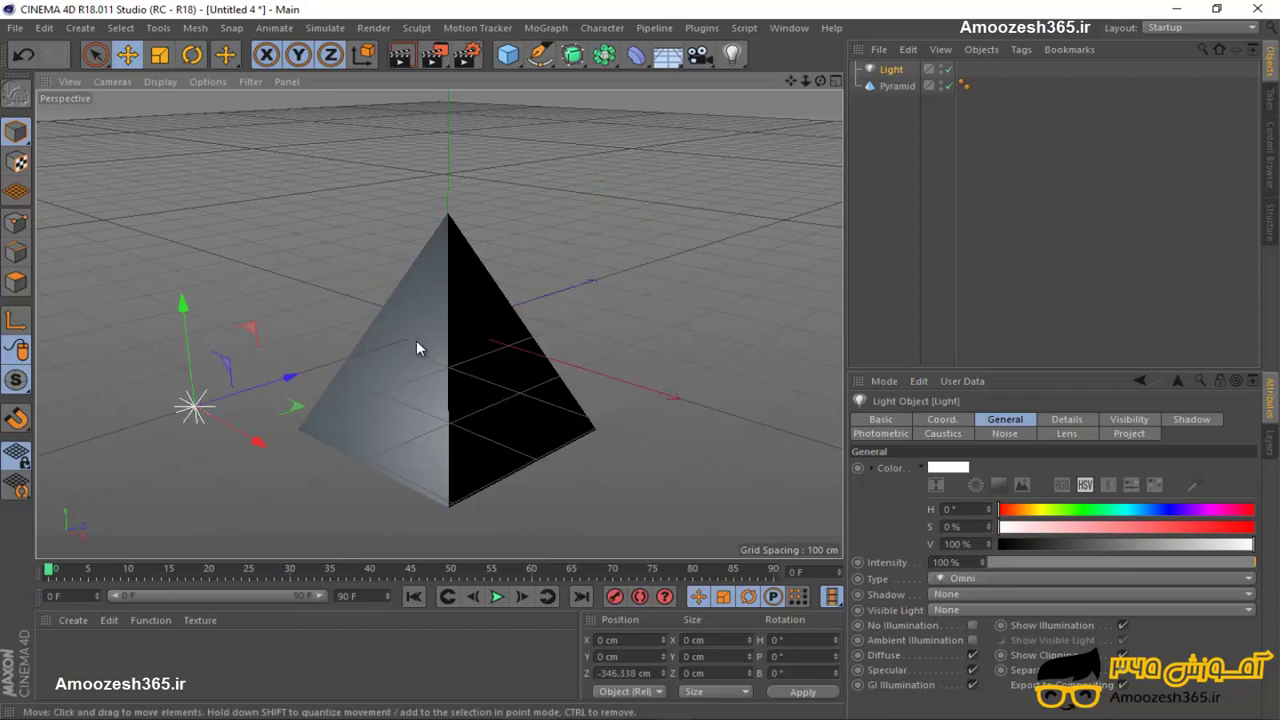
{"action": "left_click_drag", "start_coordinate": [182, 302], "coordinate": [166, 237]}
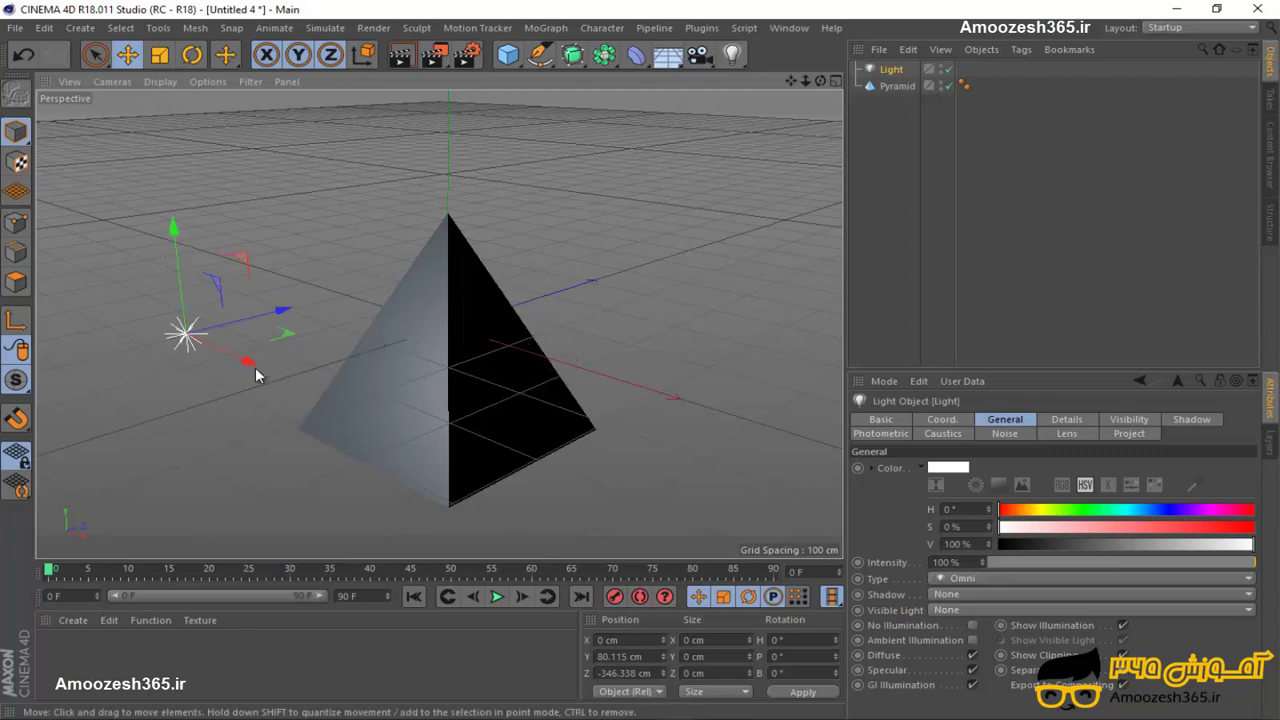
{"action": "left_click_drag", "start_coordinate": [249, 360], "coordinate": [534, 490]}
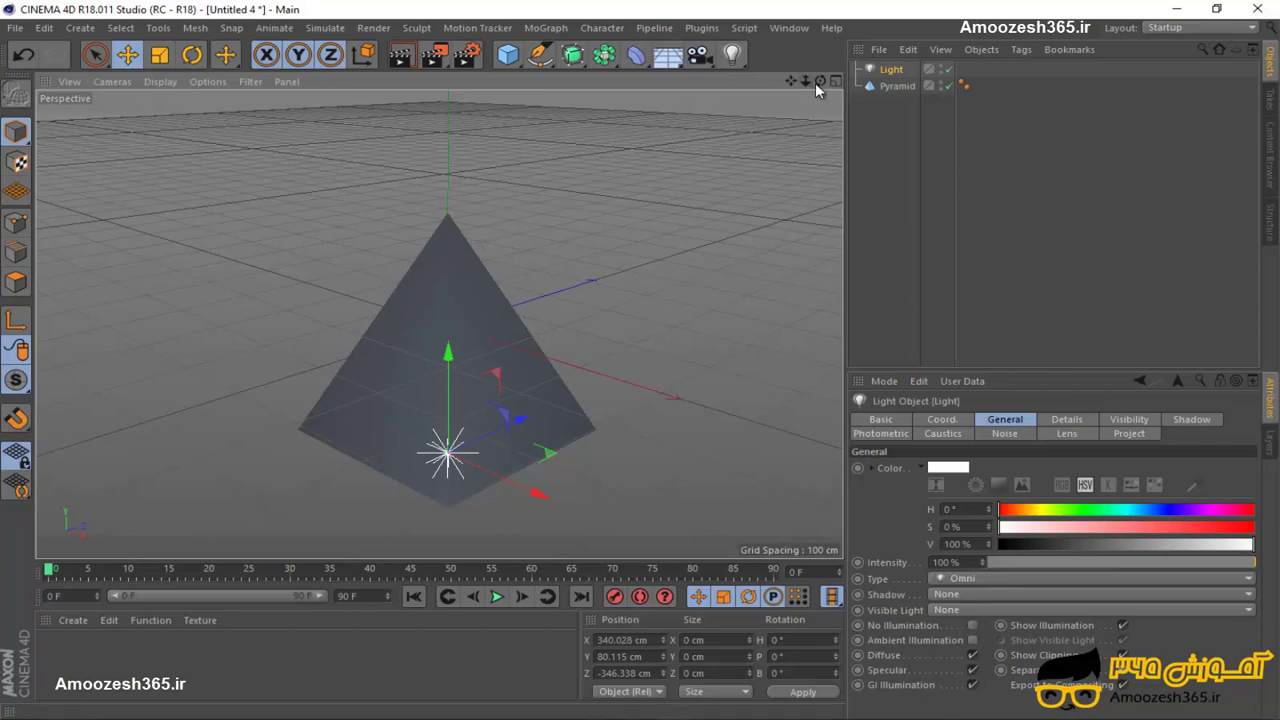
{"action": "left_click_drag", "start_coordinate": [817, 82], "coordinate": [642, 365]}
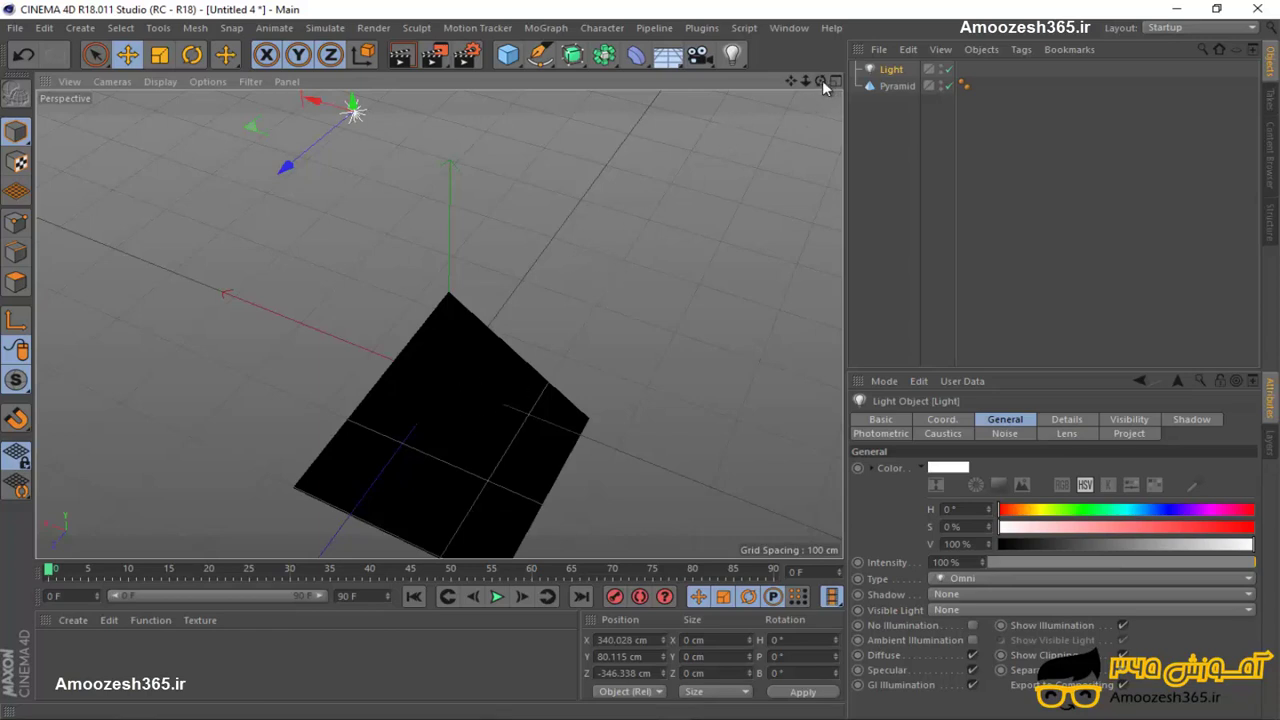
{"action": "mouse_move", "coordinate": [822, 80]}
{"action": "left_mouse_down"}
{"action": "mouse_move", "coordinate": [627, 364]}
{"action": "mouse_move", "coordinate": [822, 79]}
{"action": "left_mouse_up"}
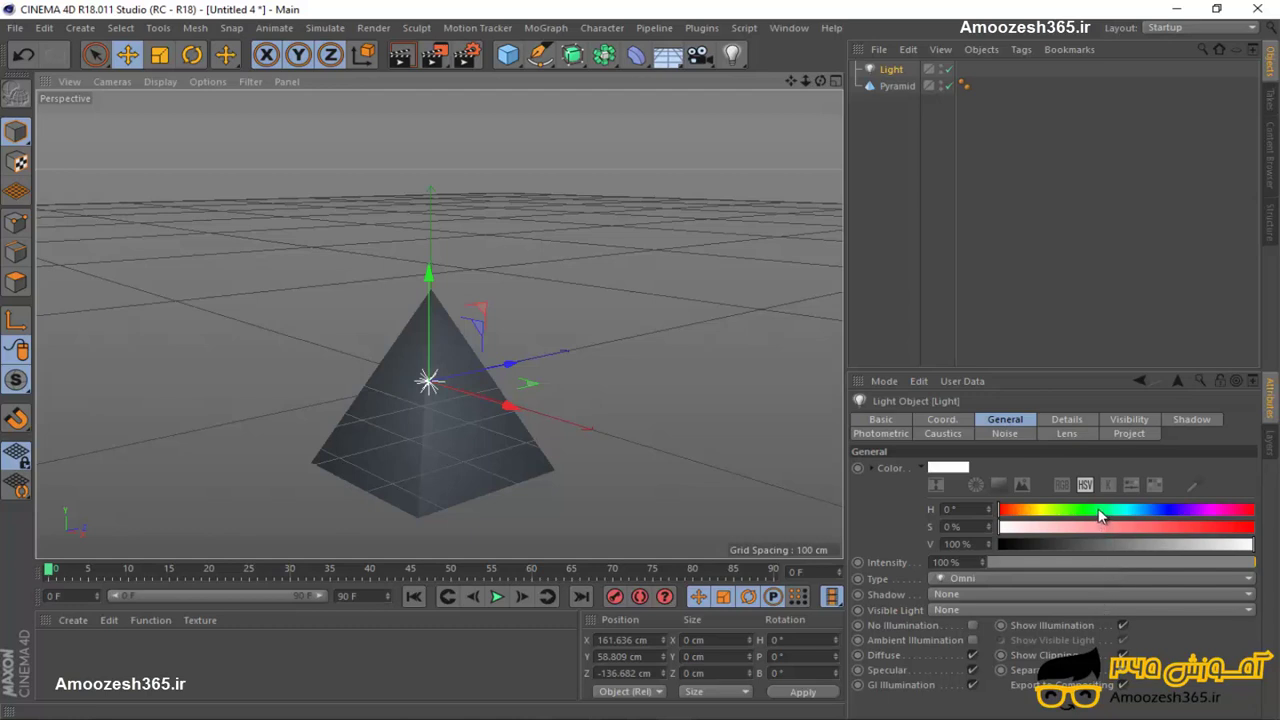
Tint the light blue with a hue of 228° and a saturation of 56%.
{"action": "left_click", "coordinate": [1070, 512]}
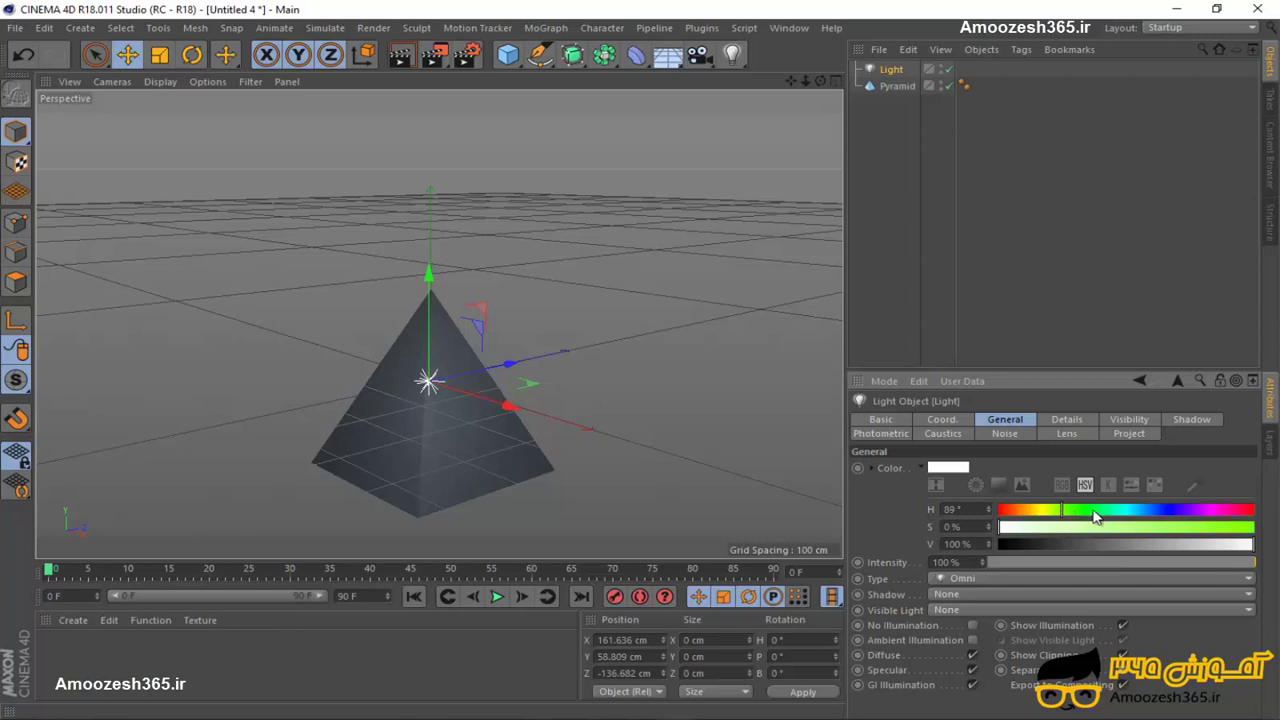
{"action": "left_click", "coordinate": [1085, 512]}
{"action": "left_click_drag", "start_coordinate": [1133, 507], "coordinate": [1165, 507]}
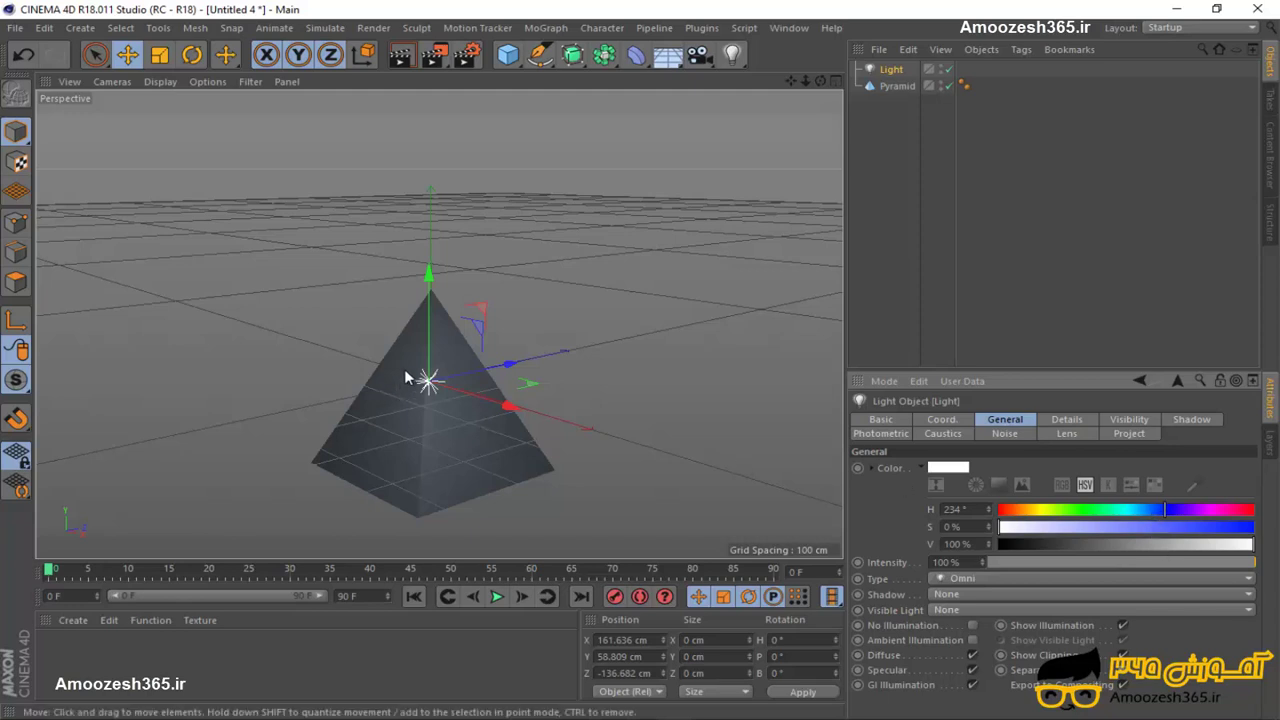
{"action": "left_click", "coordinate": [1129, 510]}
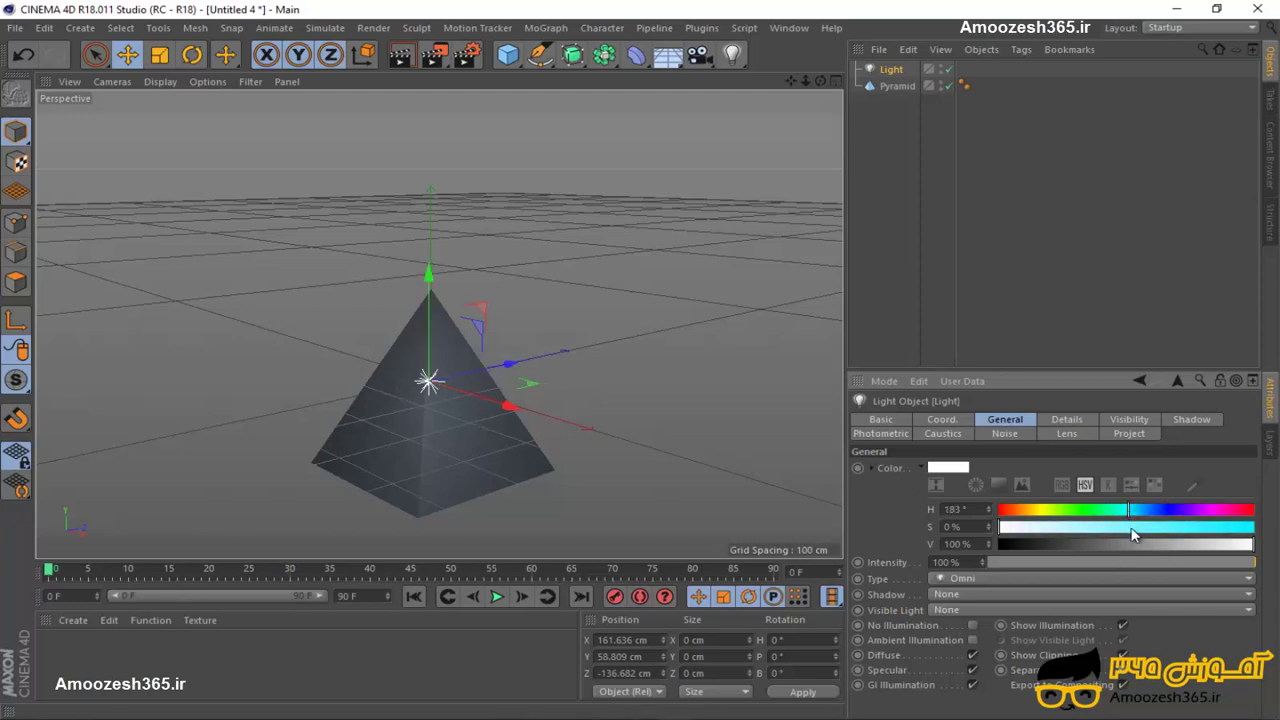
{"action": "mouse_move", "coordinate": [1135, 512]}
{"action": "left_mouse_down"}
{"action": "mouse_move", "coordinate": [1160, 510]}
{"action": "mouse_move", "coordinate": [1158, 527]}
{"action": "mouse_move", "coordinate": [1175, 528]}
{"action": "mouse_move", "coordinate": [1141, 530]}
{"action": "left_mouse_up"}
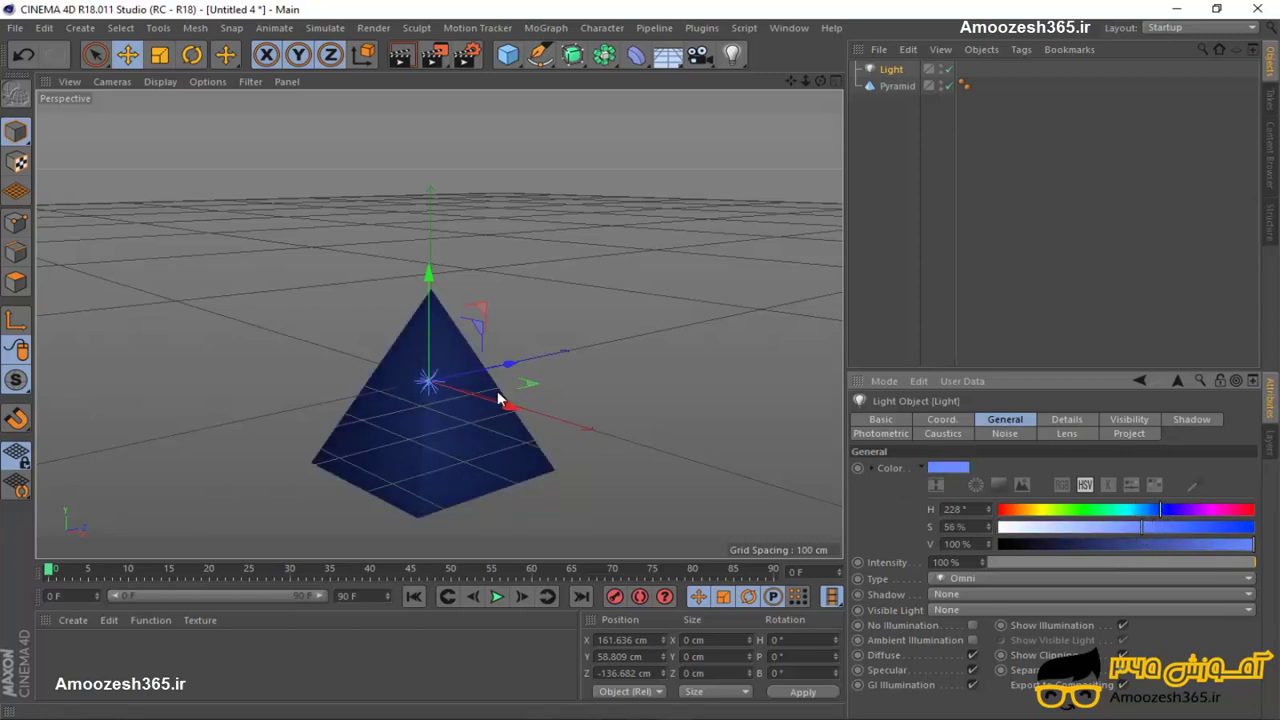
Change the light's color to pale pink with hue 328°, saturation 22% and value 98%.
{"action": "left_click", "coordinate": [1156, 544]}
{"action": "mouse_move", "coordinate": [1175, 548]}
{"action": "left_mouse_down"}
{"action": "mouse_move", "coordinate": [1234, 540]}
{"action": "mouse_move", "coordinate": [1068, 540]}
{"action": "mouse_move", "coordinate": [1250, 543]}
{"action": "left_mouse_up"}
{"action": "left_click_drag", "start_coordinate": [1140, 523], "coordinate": [1052, 527]}
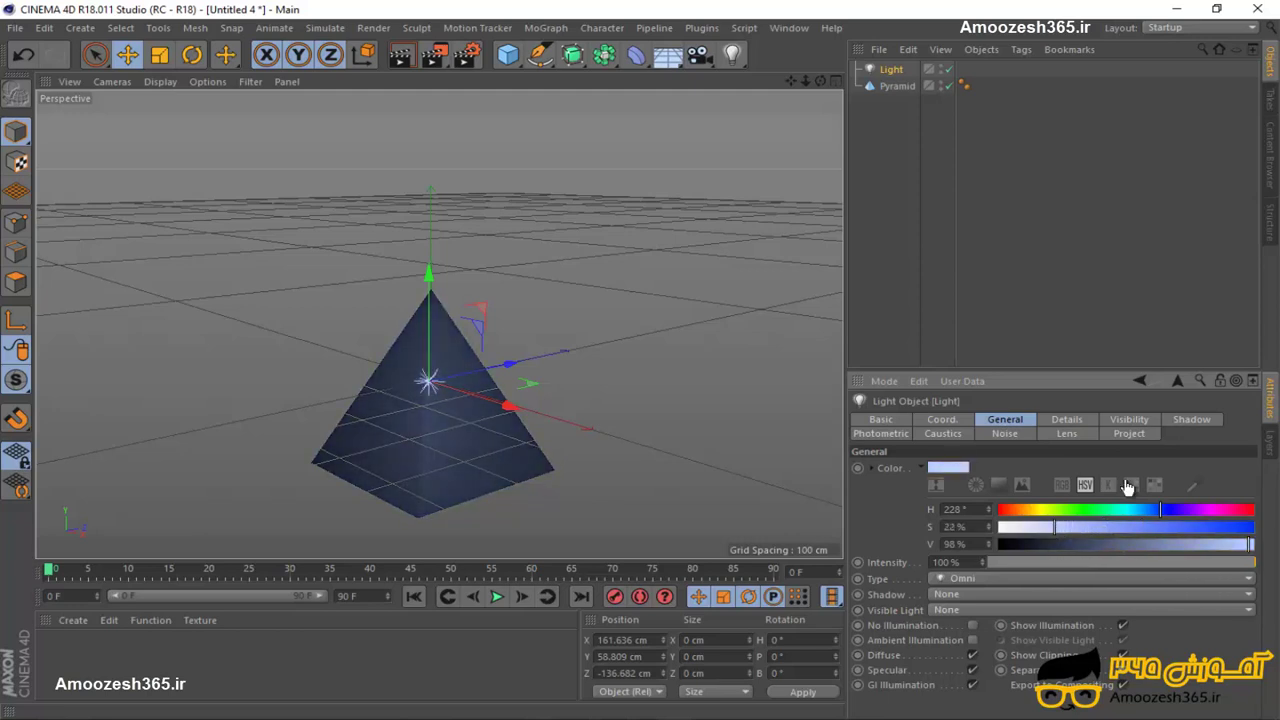
{"action": "mouse_move", "coordinate": [1154, 510]}
{"action": "left_mouse_down"}
{"action": "mouse_move", "coordinate": [1004, 516]}
{"action": "mouse_move", "coordinate": [1230, 516]}
{"action": "left_mouse_up"}
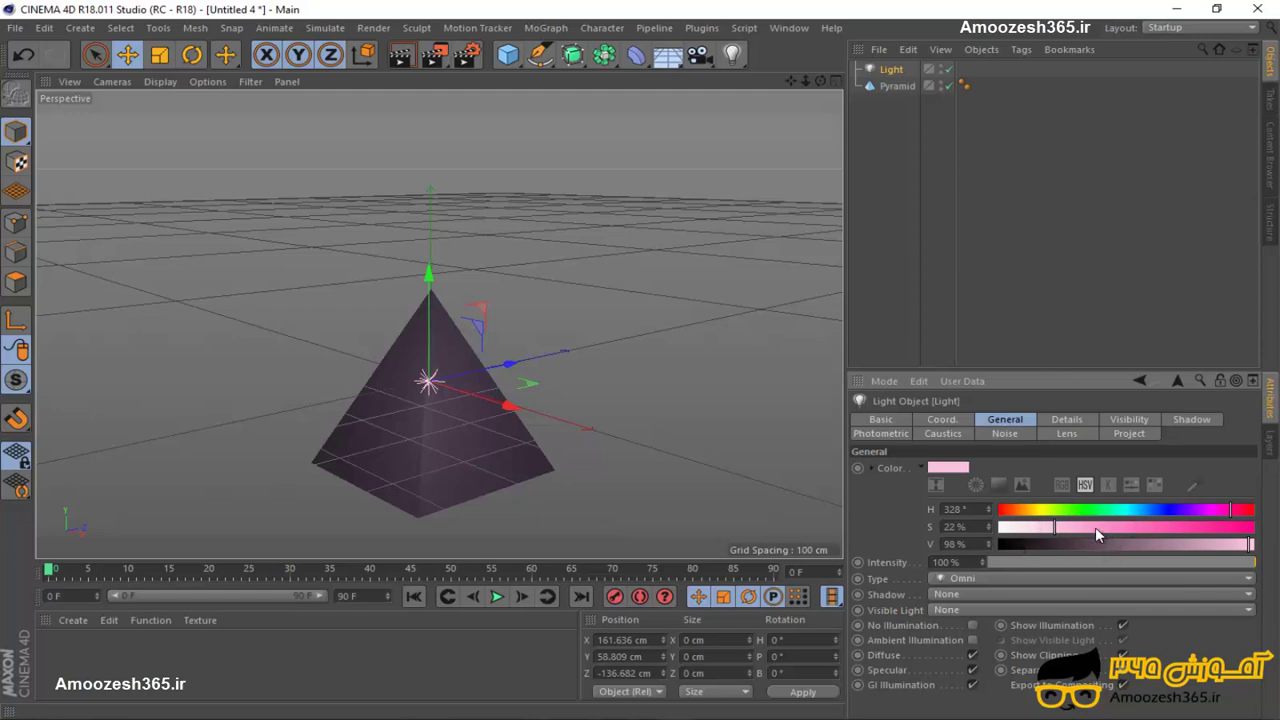
{"action": "left_click", "coordinate": [930, 469]}
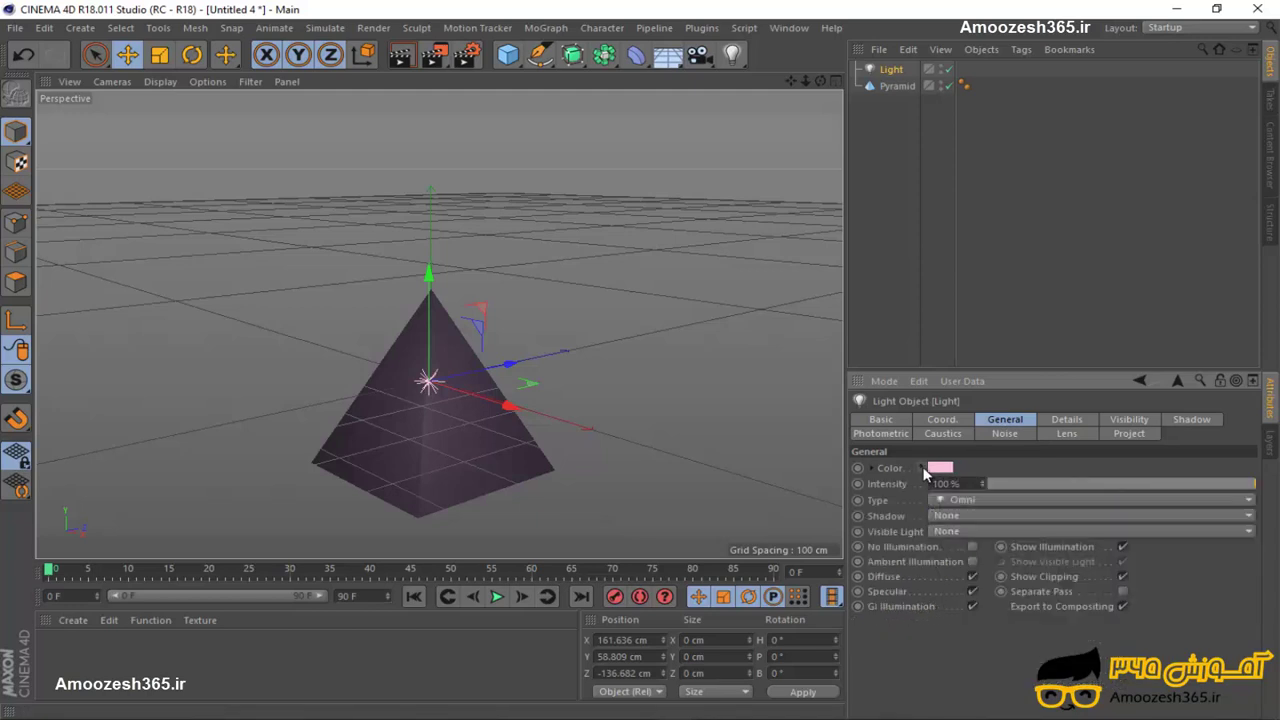
{"action": "left_click", "coordinate": [931, 472]}
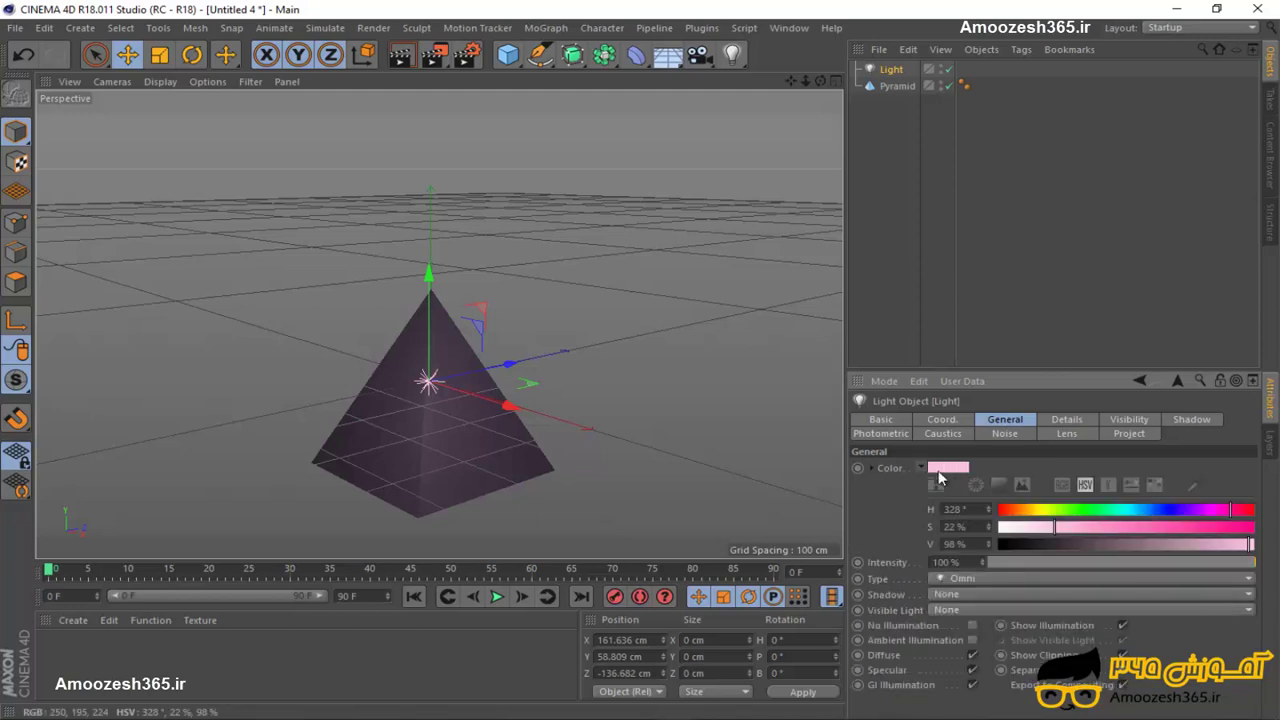
{"action": "left_click", "coordinate": [939, 471]}
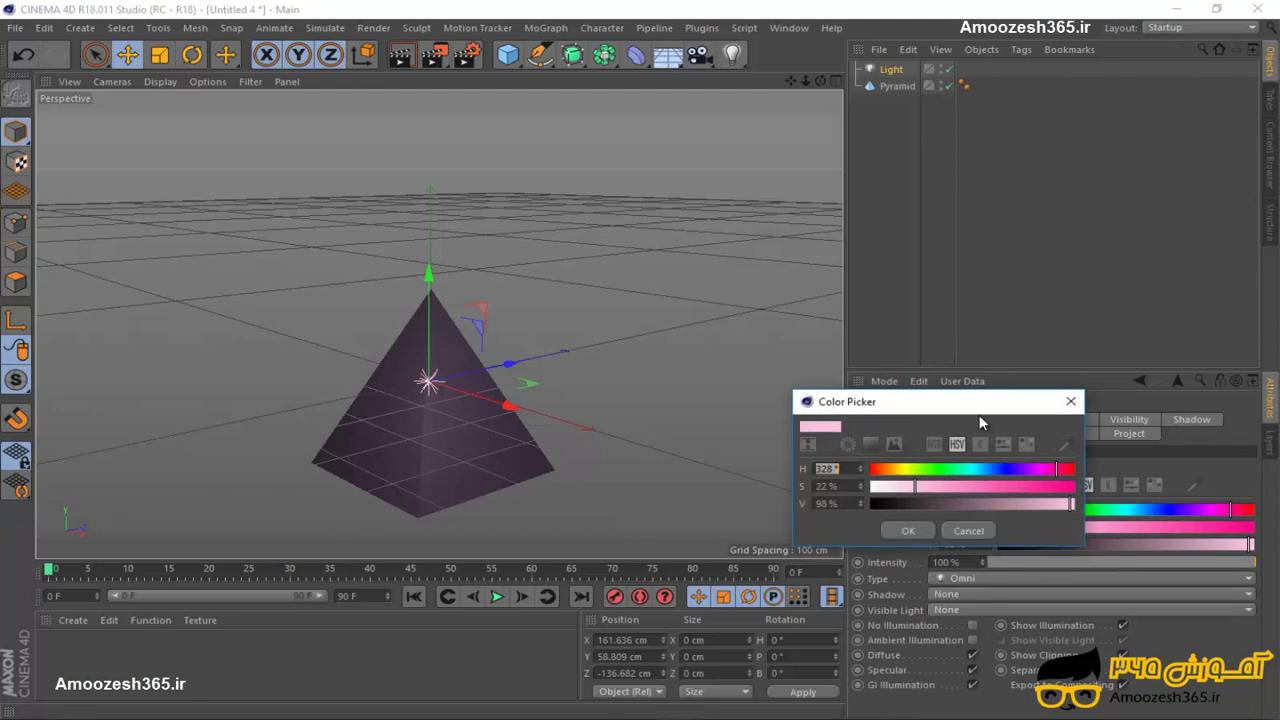
{"action": "left_click_drag", "start_coordinate": [980, 423], "coordinate": [997, 453]}
{"action": "left_click", "coordinate": [1072, 432]}
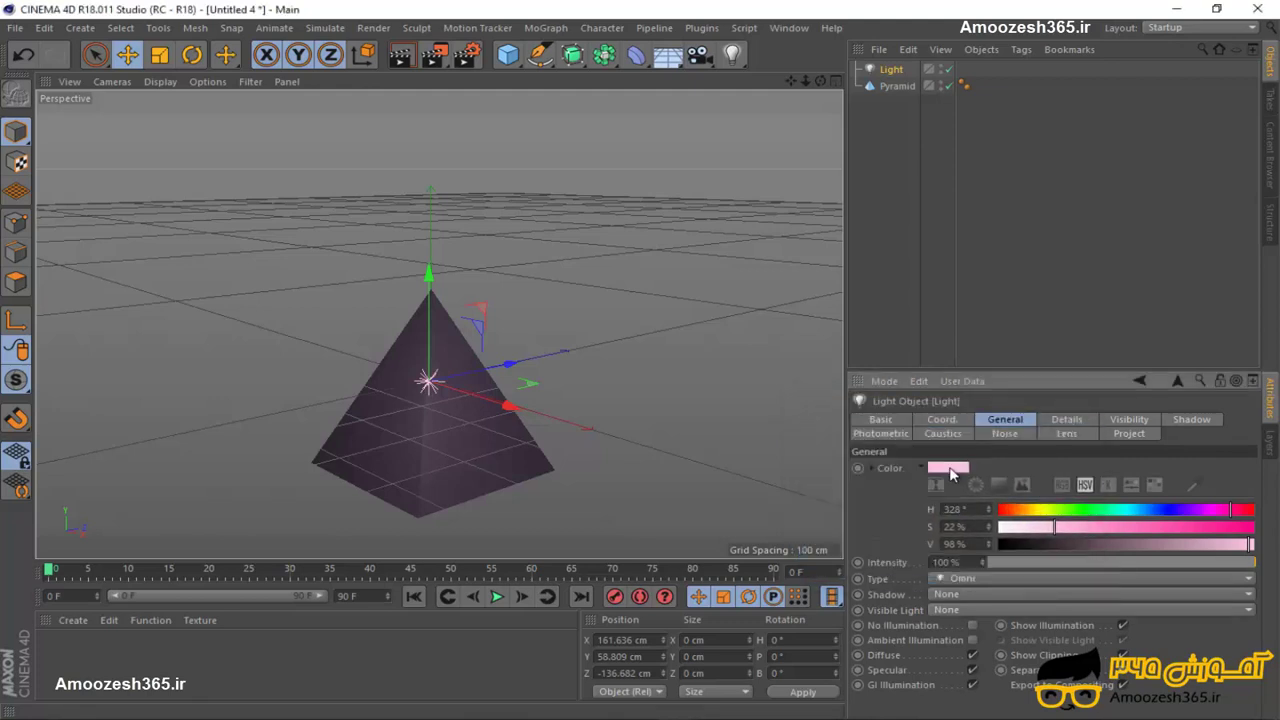
Pick a dark green light color with hue 163°, saturation 79% and value 54%, and move the light along Z to about 57 cm.
{"action": "left_click", "coordinate": [952, 467]}
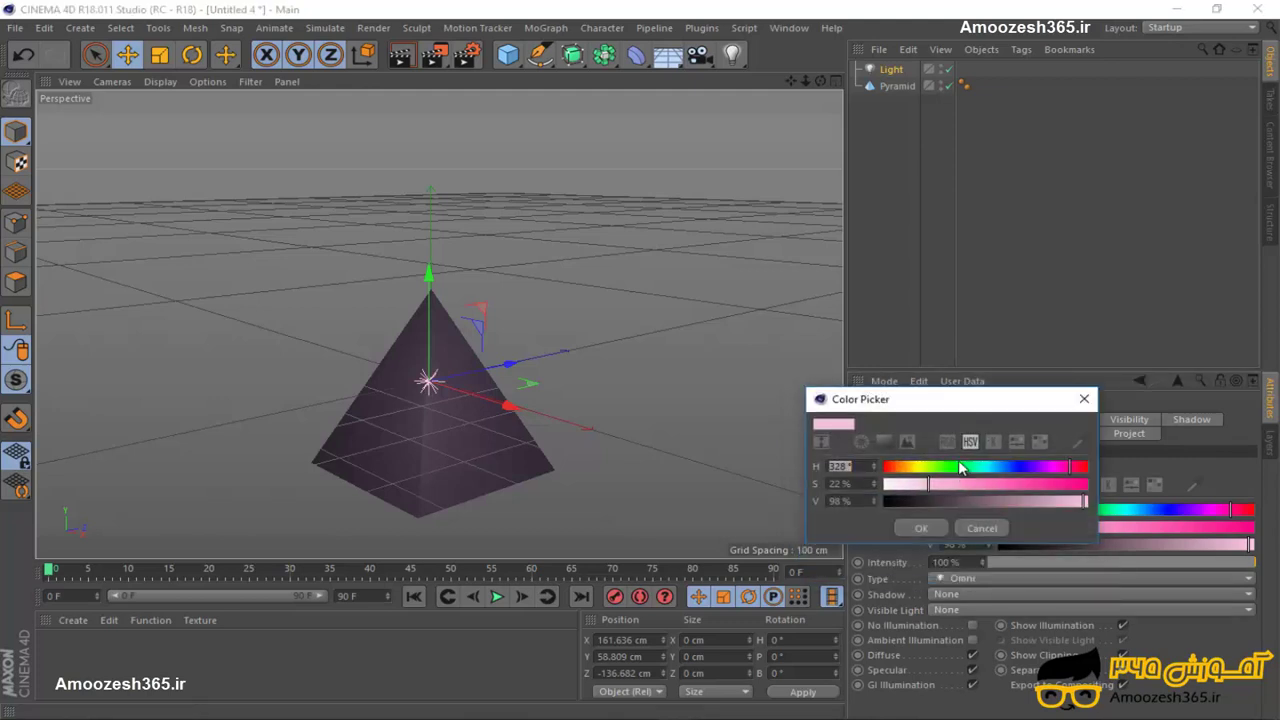
{"action": "left_click_drag", "start_coordinate": [958, 410], "coordinate": [823, 436]}
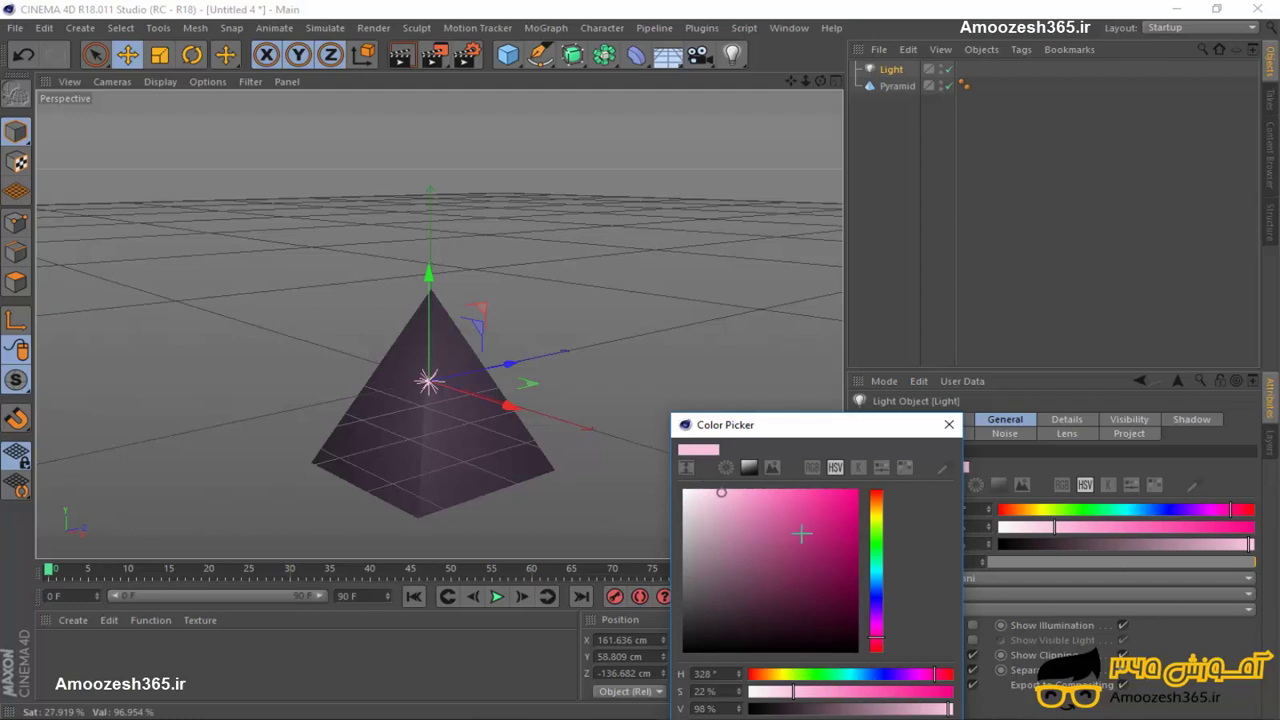
{"action": "left_click_drag", "start_coordinate": [801, 534], "coordinate": [816, 577]}
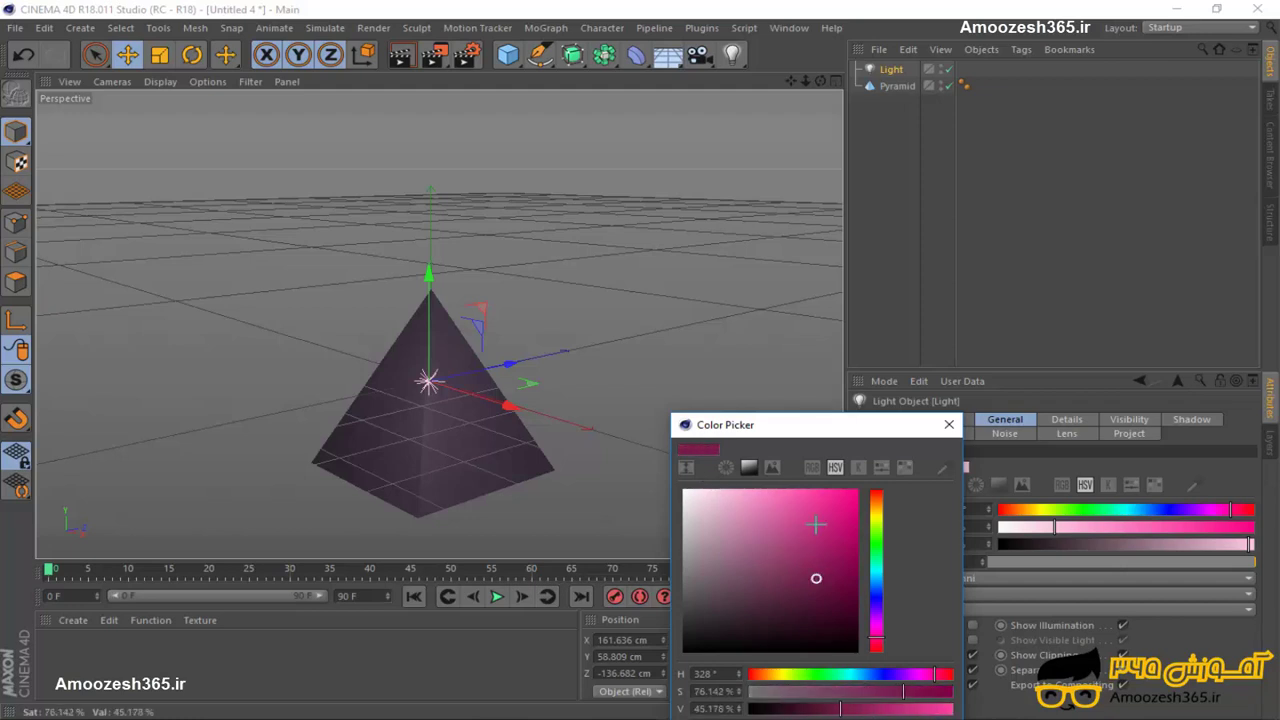
{"action": "left_click_drag", "start_coordinate": [802, 430], "coordinate": [812, 334]}
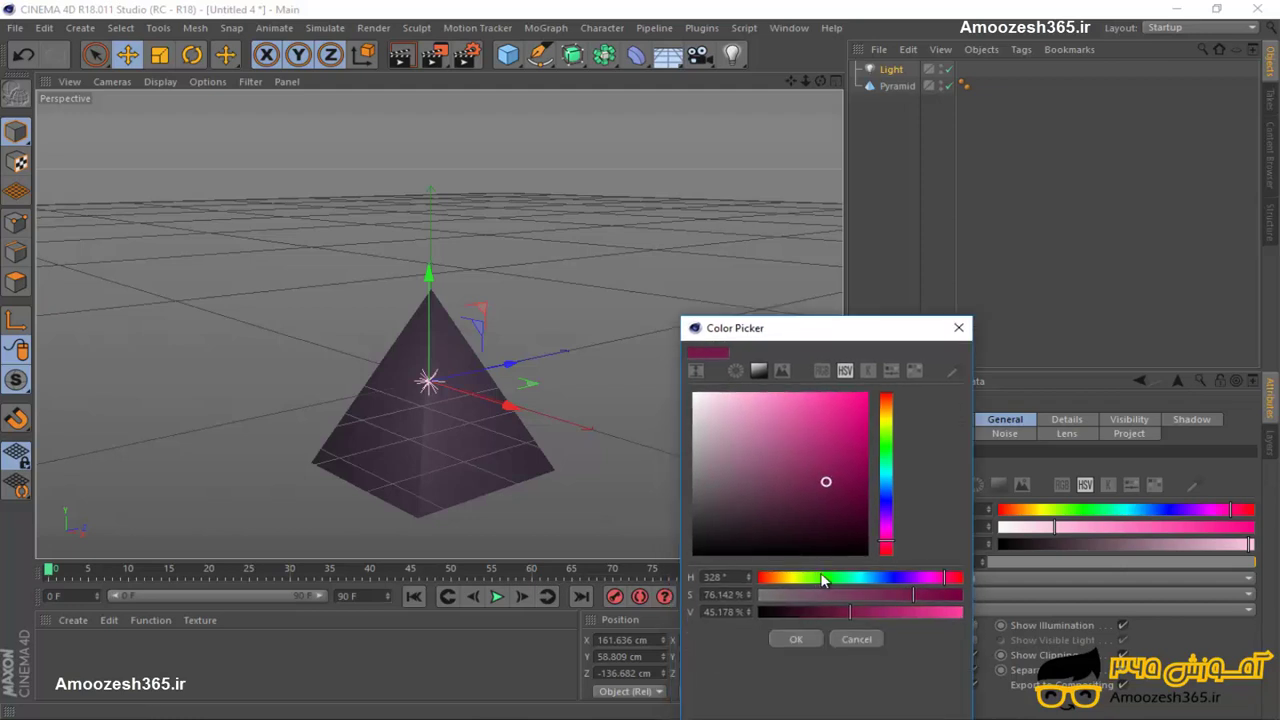
{"action": "left_click", "coordinate": [850, 577]}
{"action": "left_click_drag", "start_coordinate": [825, 527], "coordinate": [814, 411]}
{"action": "mouse_move", "coordinate": [870, 601]}
{"action": "left_mouse_down"}
{"action": "mouse_move", "coordinate": [923, 603]}
{"action": "mouse_move", "coordinate": [868, 611]}
{"action": "left_mouse_up"}
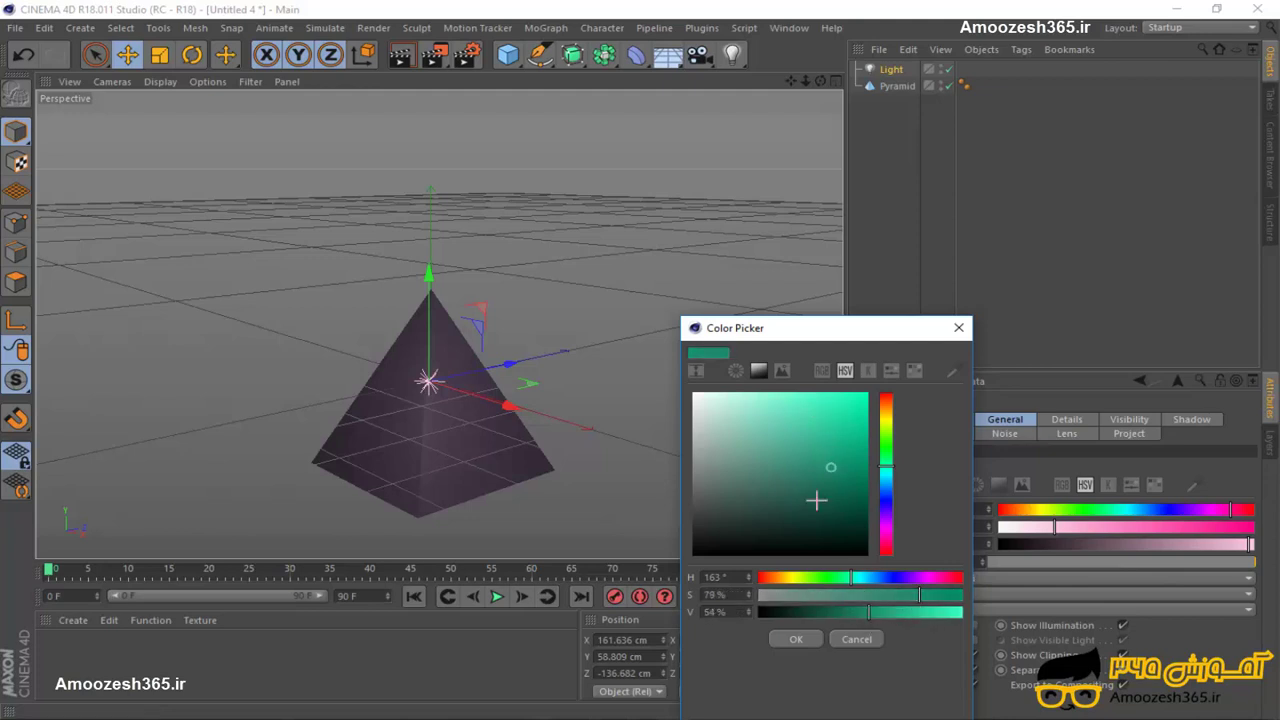
{"action": "left_click", "coordinate": [791, 642]}
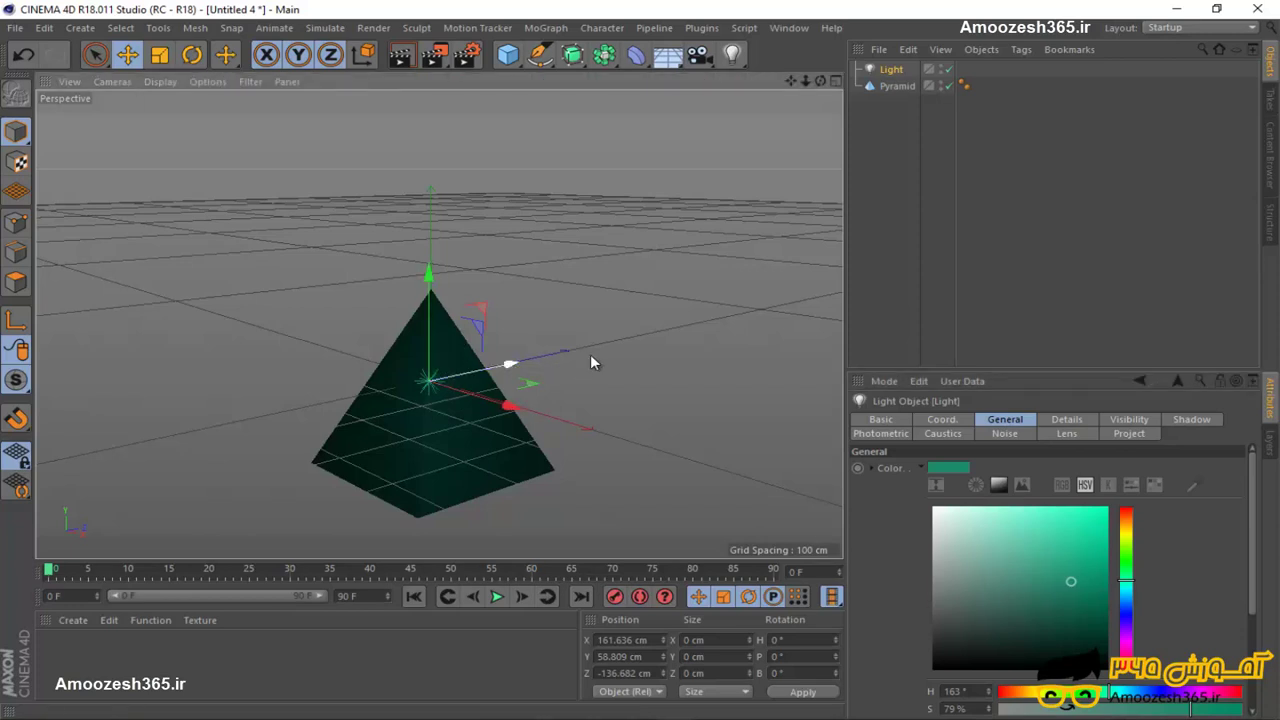
{"action": "mouse_move", "coordinate": [590, 362]}
{"action": "left_mouse_down"}
{"action": "mouse_move", "coordinate": [734, 320]}
{"action": "mouse_move", "coordinate": [606, 346]}
{"action": "left_mouse_up"}
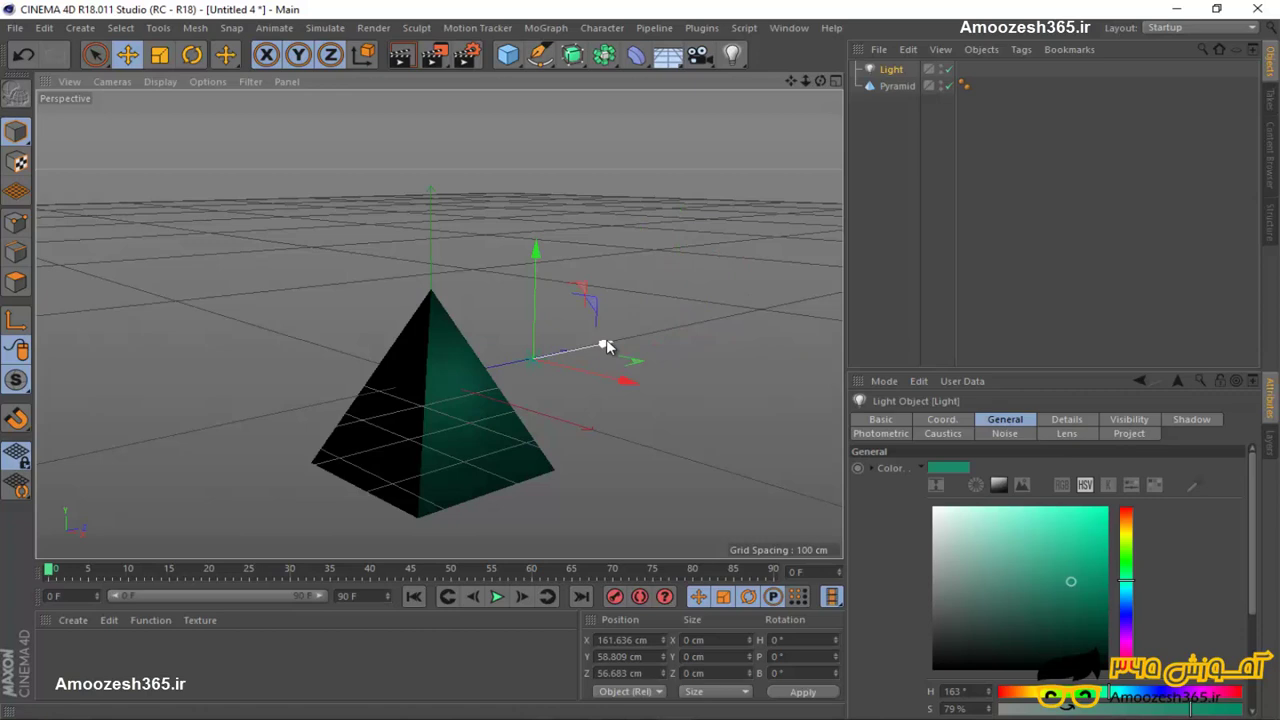
Replace the green light with a new default light placed at about X 312 cm and Z -442 cm.
{"action": "key", "text": "Delete"}
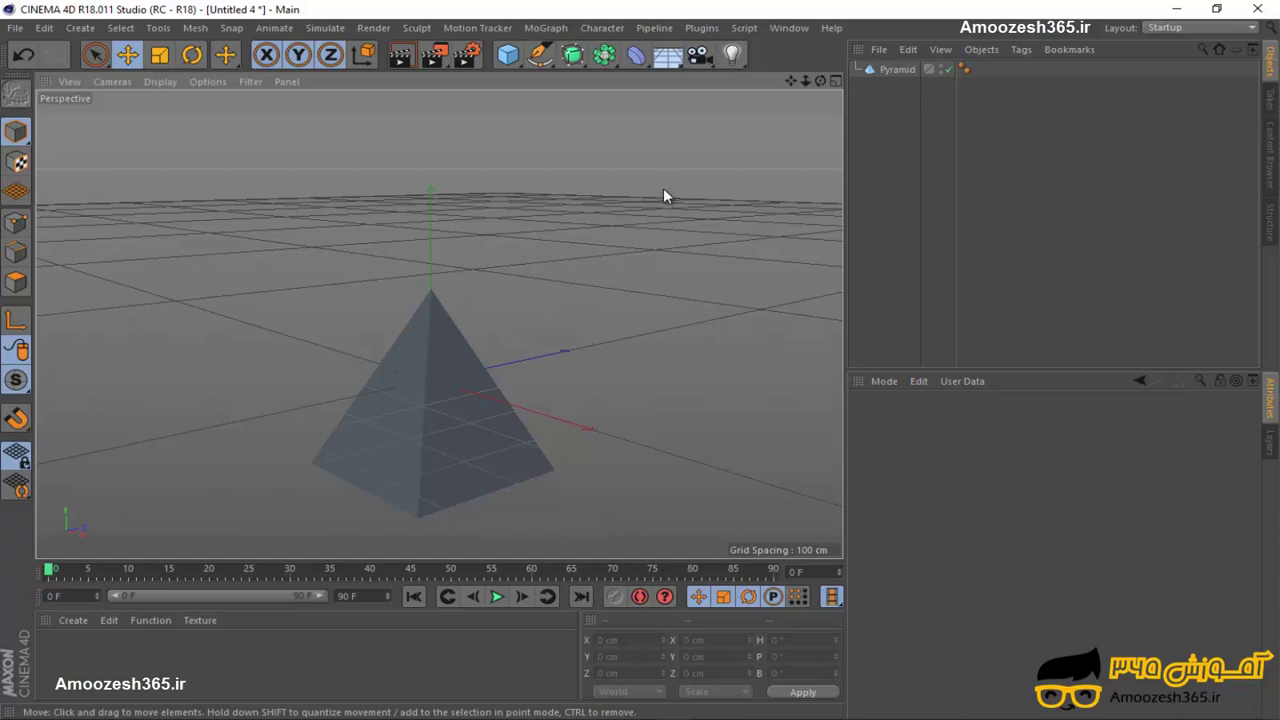
{"action": "left_click", "coordinate": [732, 55]}
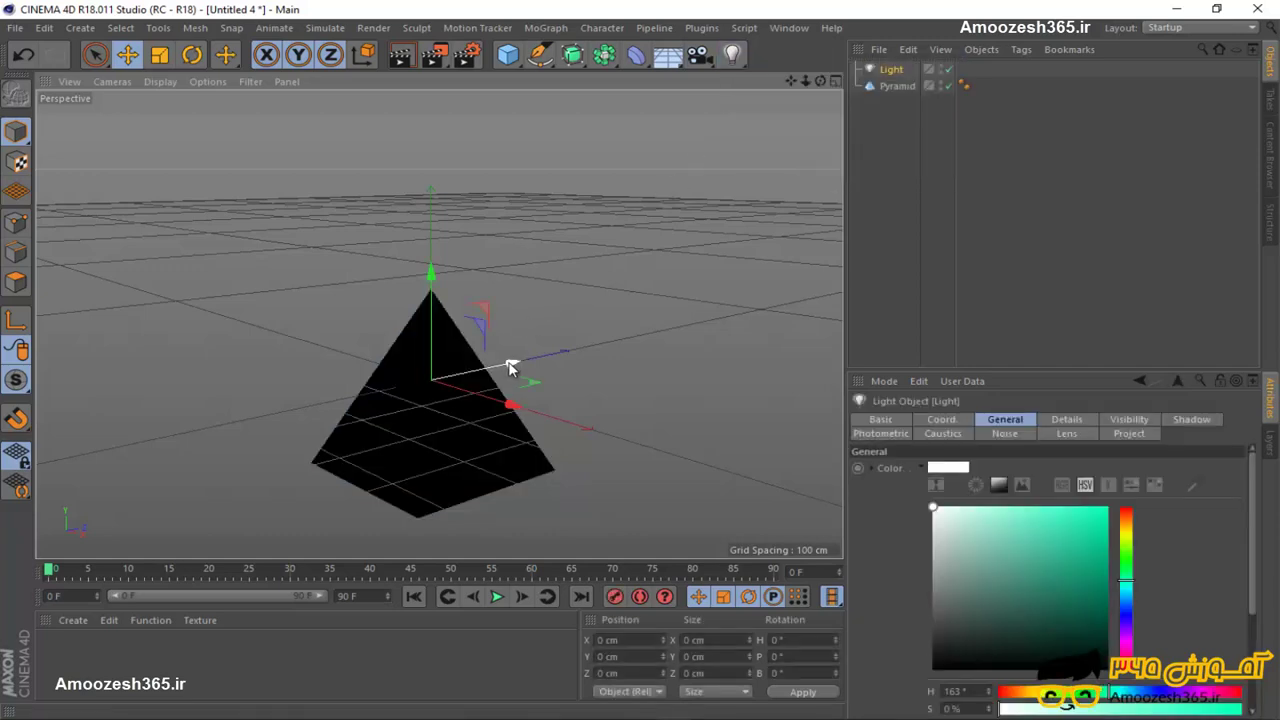
{"action": "left_click_drag", "start_coordinate": [395, 379], "coordinate": [316, 522]}
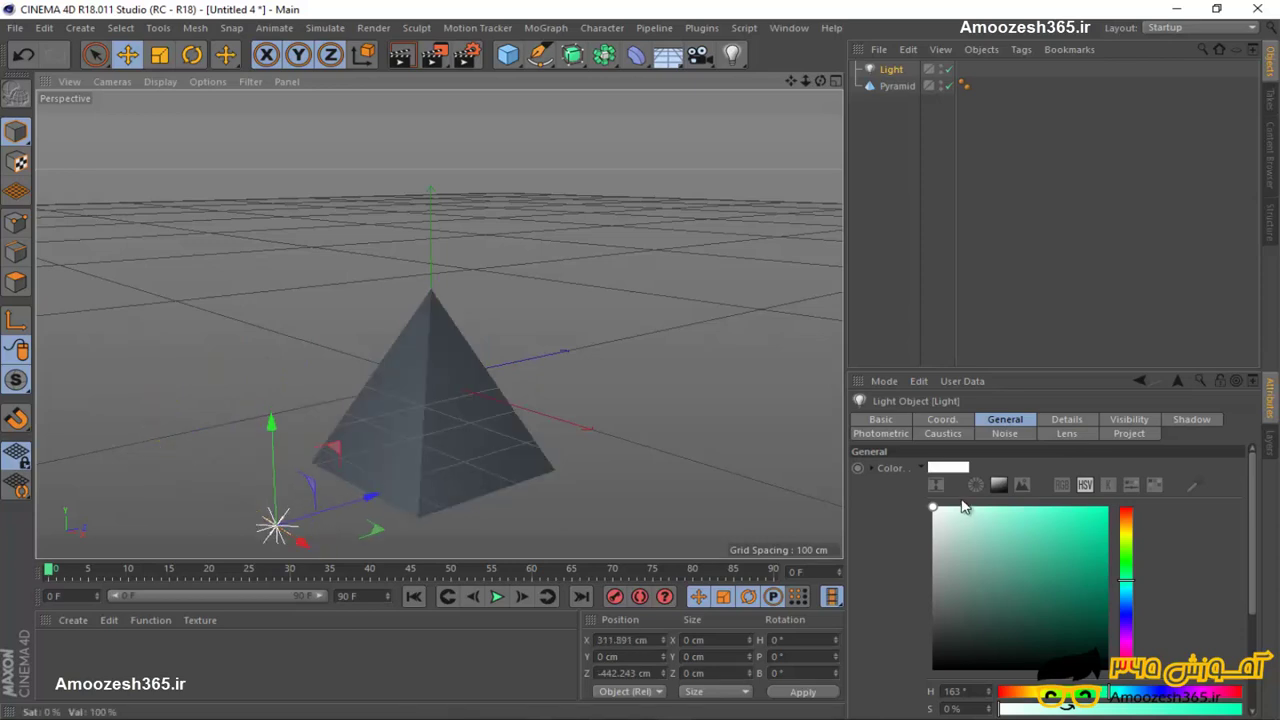
Lower the new light's intensity to 30% and raise it back to 99%.
{"action": "scroll", "coordinate": [980, 503], "scroll_direction": "down", "scroll_amount": 3}
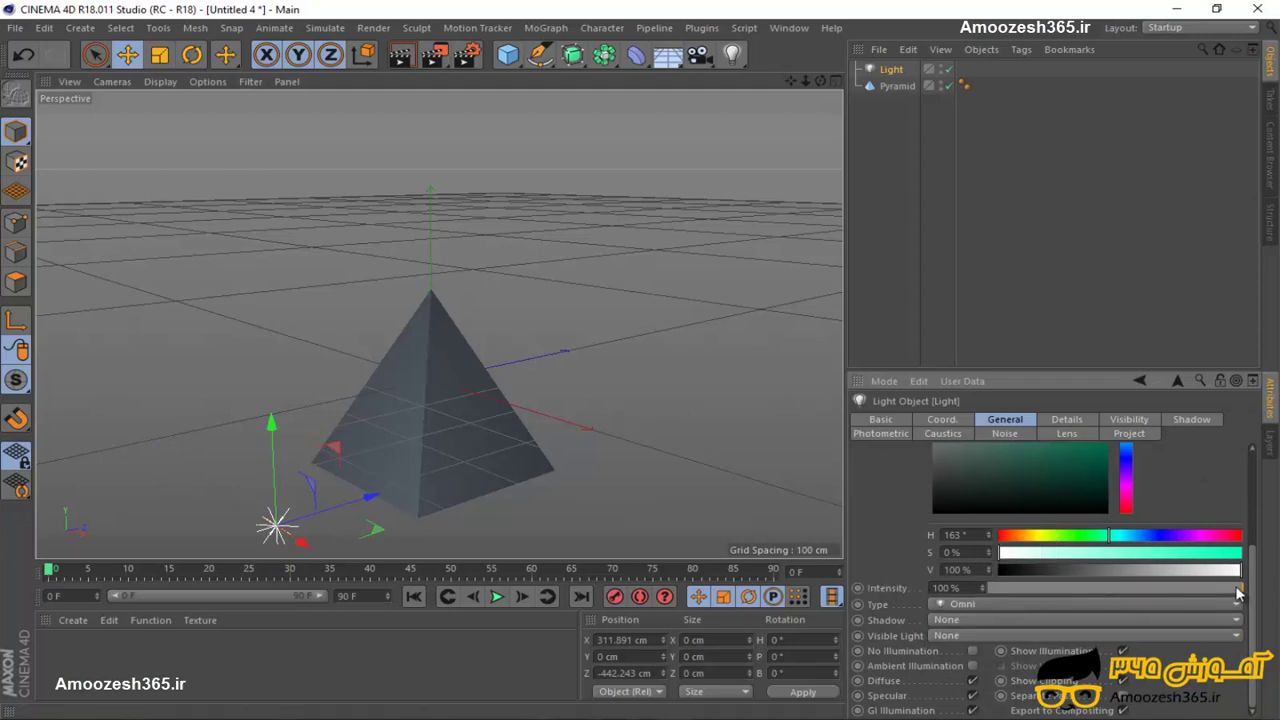
{"action": "left_click_drag", "start_coordinate": [1183, 591], "coordinate": [1065, 591]}
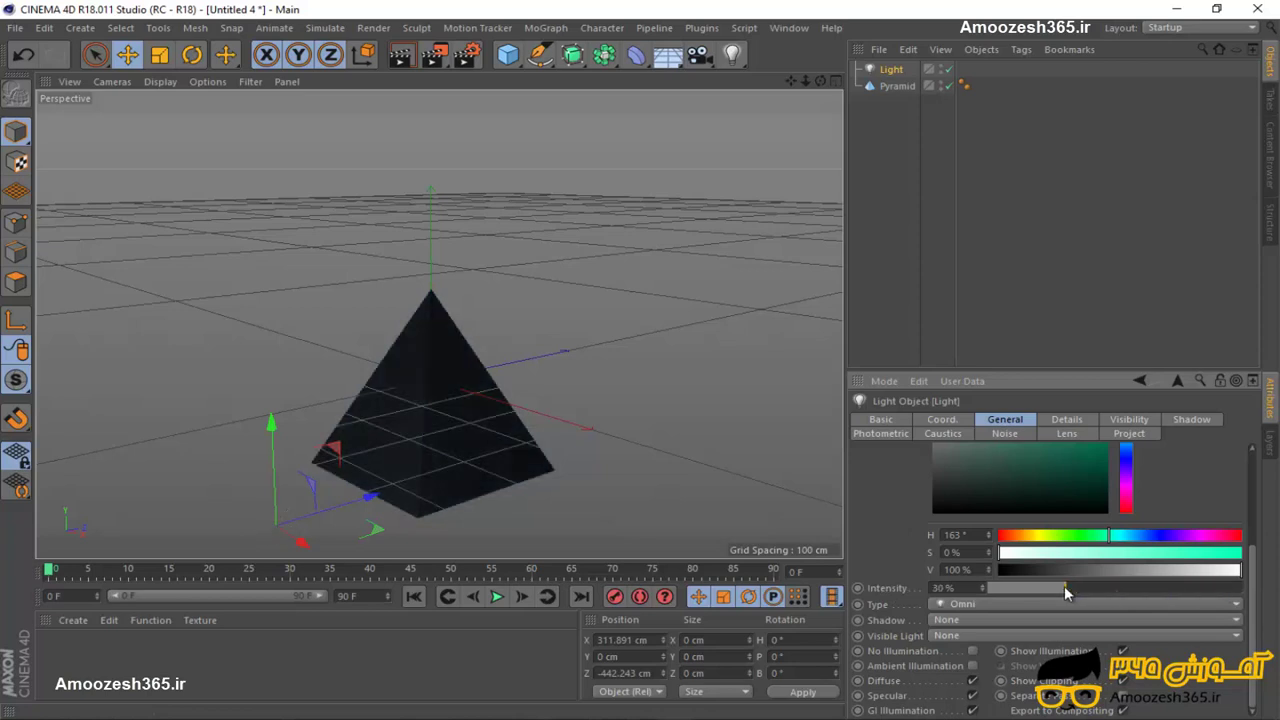
{"action": "left_click_drag", "start_coordinate": [1164, 598], "coordinate": [1243, 595]}
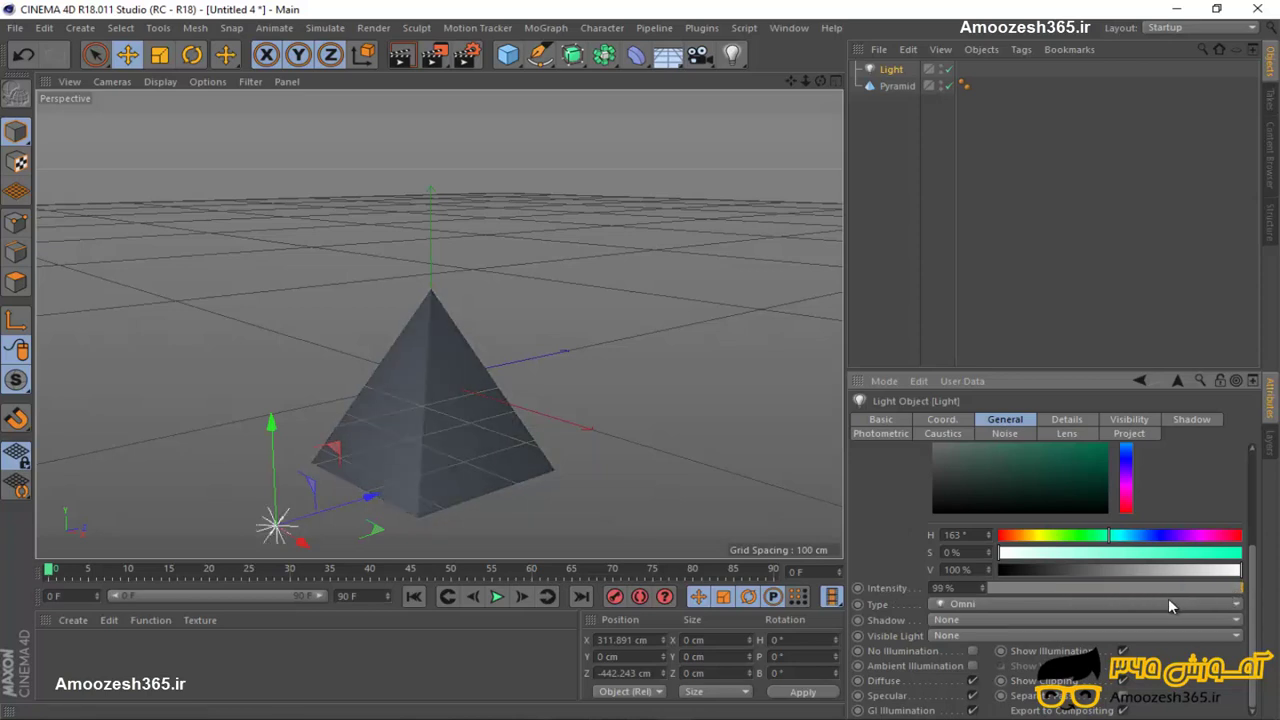
{"action": "left_click", "coordinate": [980, 605]}
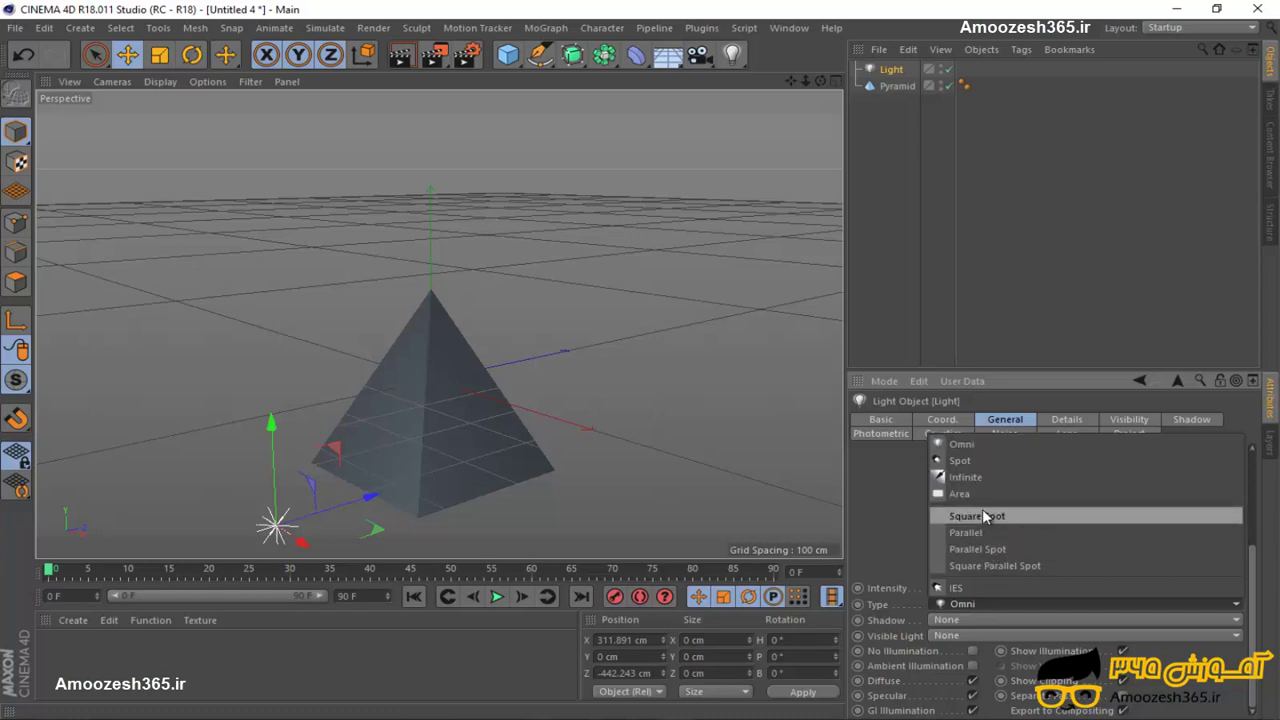
{"action": "left_click", "coordinate": [747, 64]}
{"action": "left_click", "coordinate": [743, 63]}
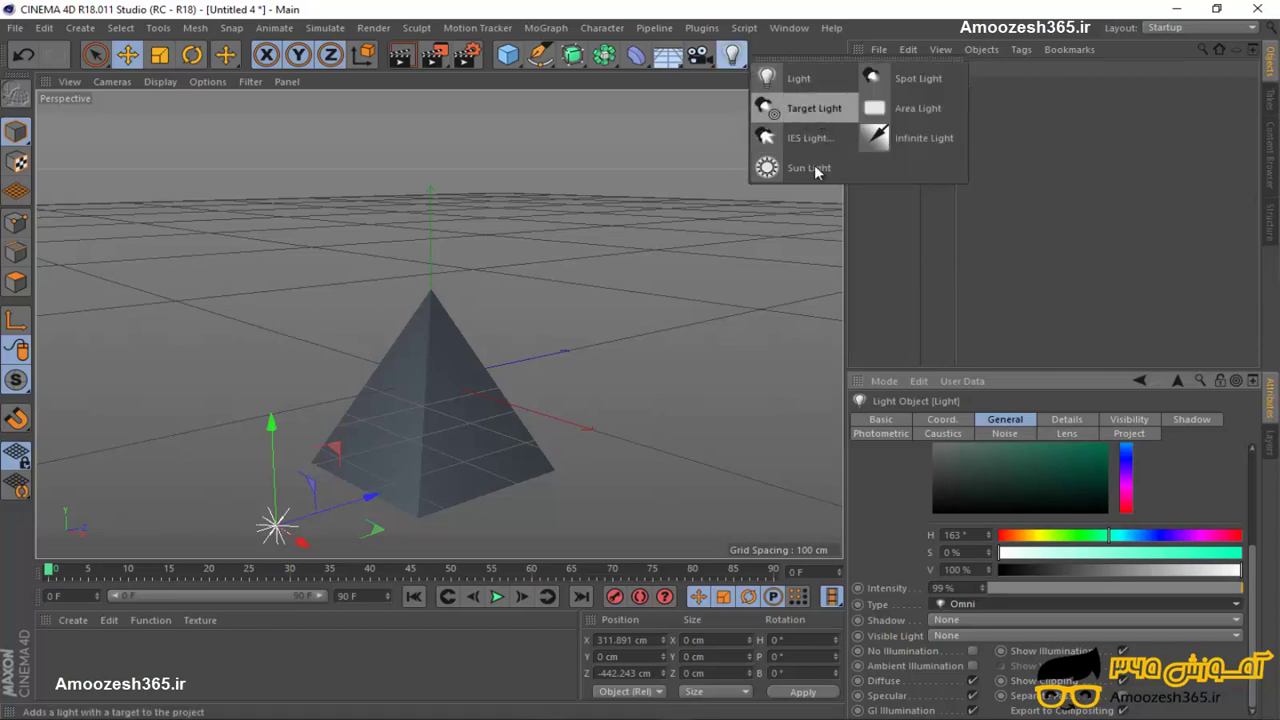
Give the light Raytraced (Hard) shadows and raise it to about Y 69 cm.
{"action": "left_click", "coordinate": [966, 619]}
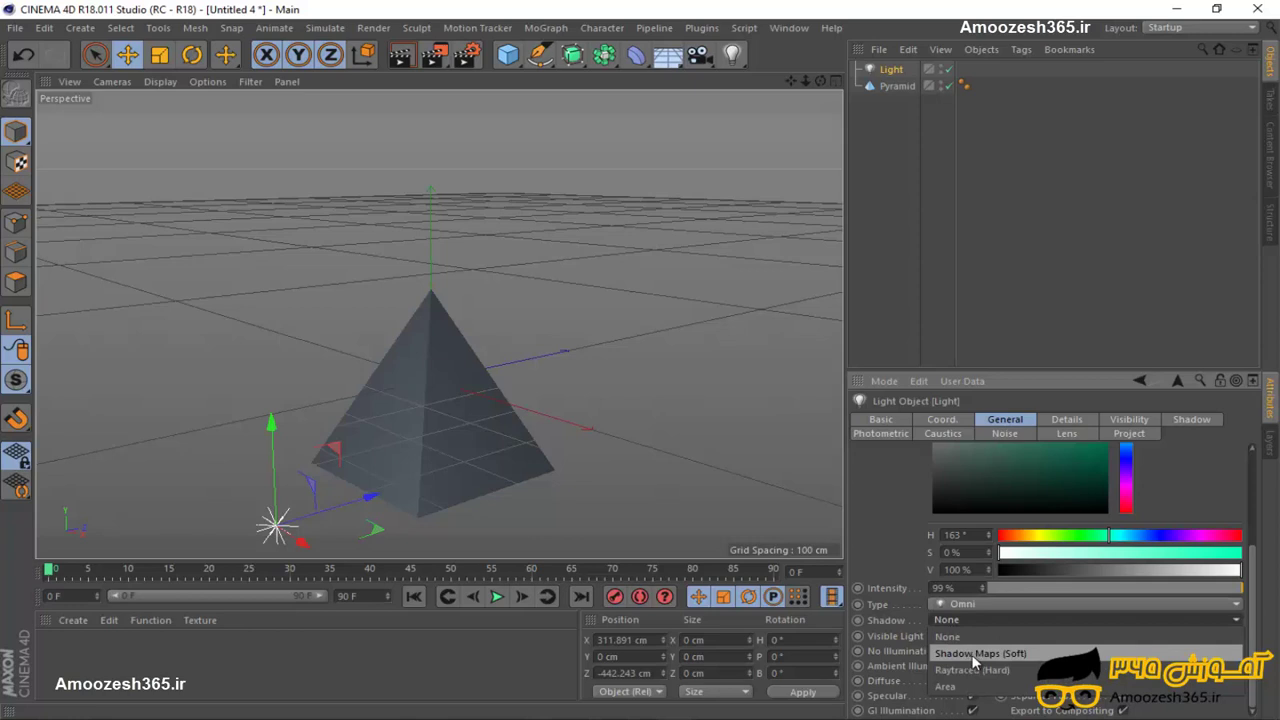
{"action": "left_click", "coordinate": [973, 654]}
{"action": "left_click", "coordinate": [619, 430]}
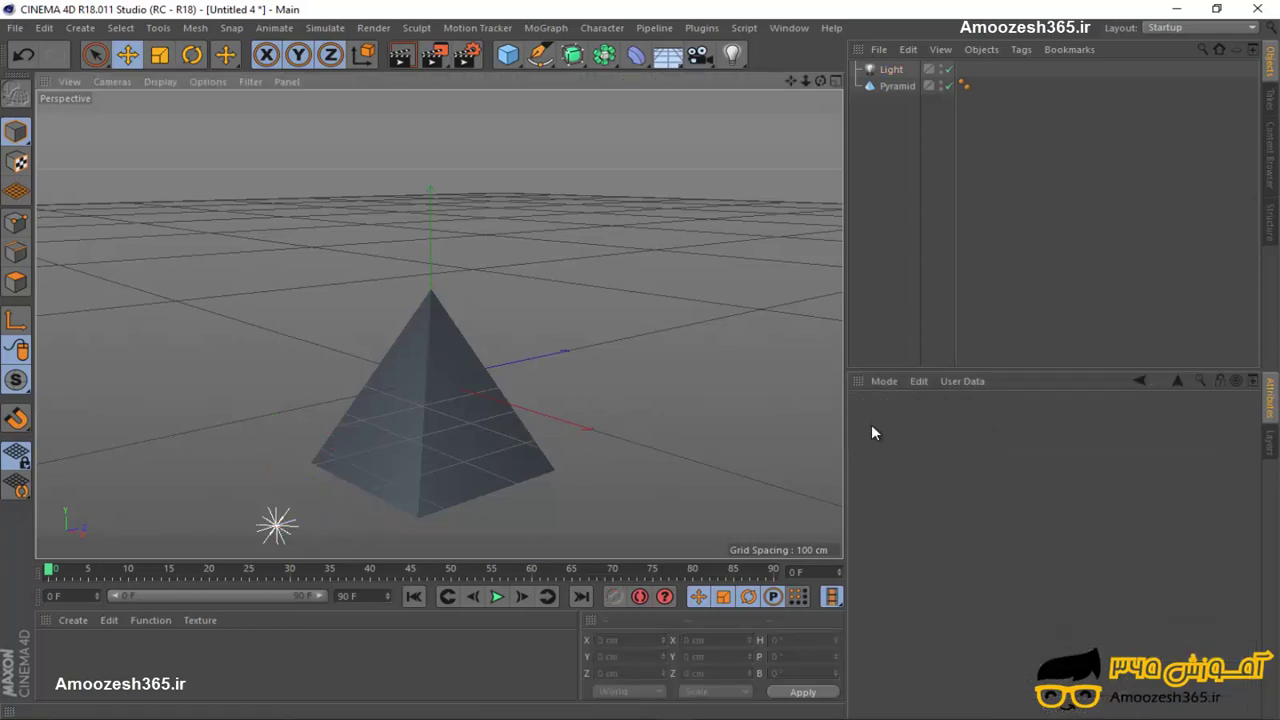
{"action": "left_click", "coordinate": [285, 530]}
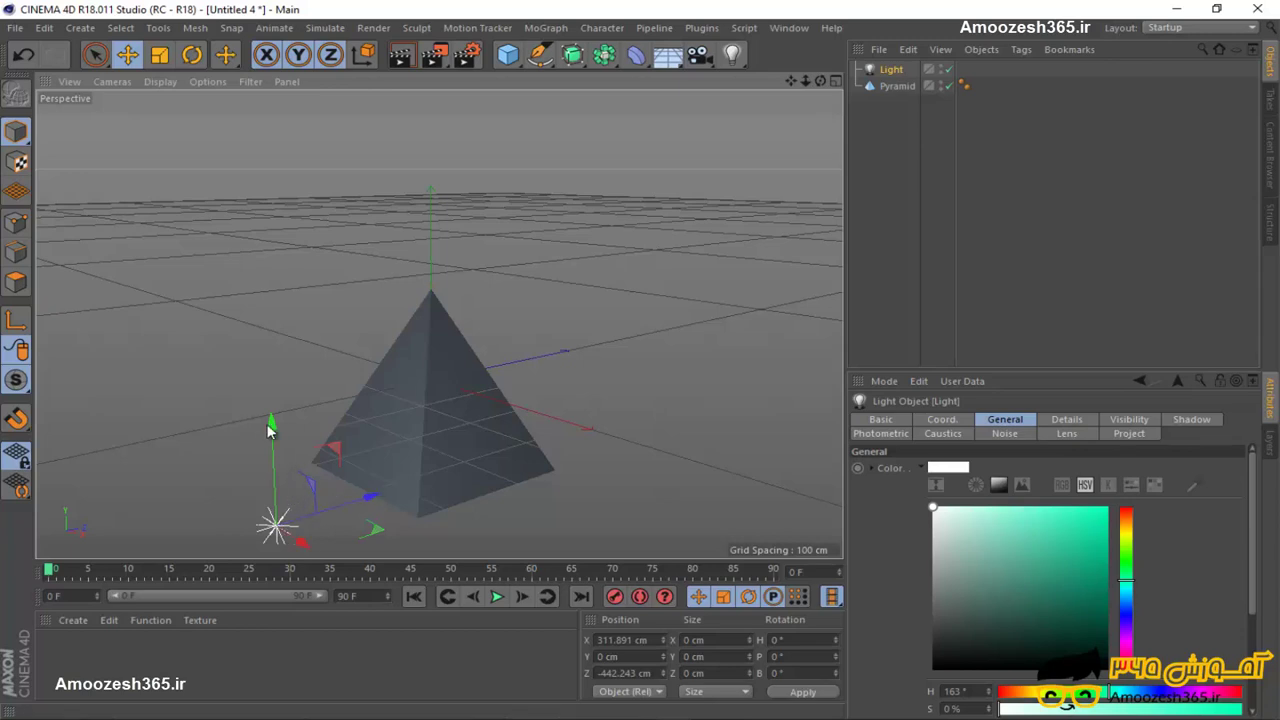
{"action": "left_click_drag", "start_coordinate": [275, 391], "coordinate": [276, 360]}
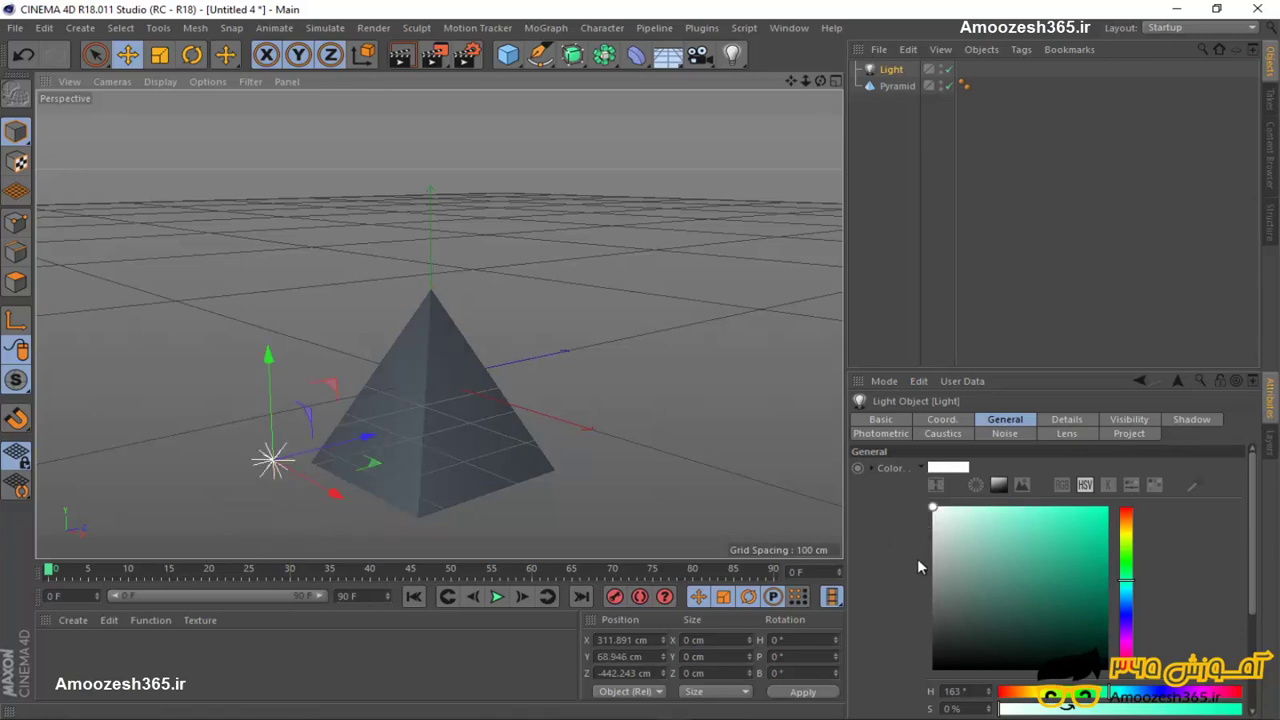
Set the light's Visible Light option to Visible and deselect it to view its whole range around the pyramid.
{"action": "scroll", "coordinate": [920, 558], "scroll_direction": "down", "scroll_amount": 3}
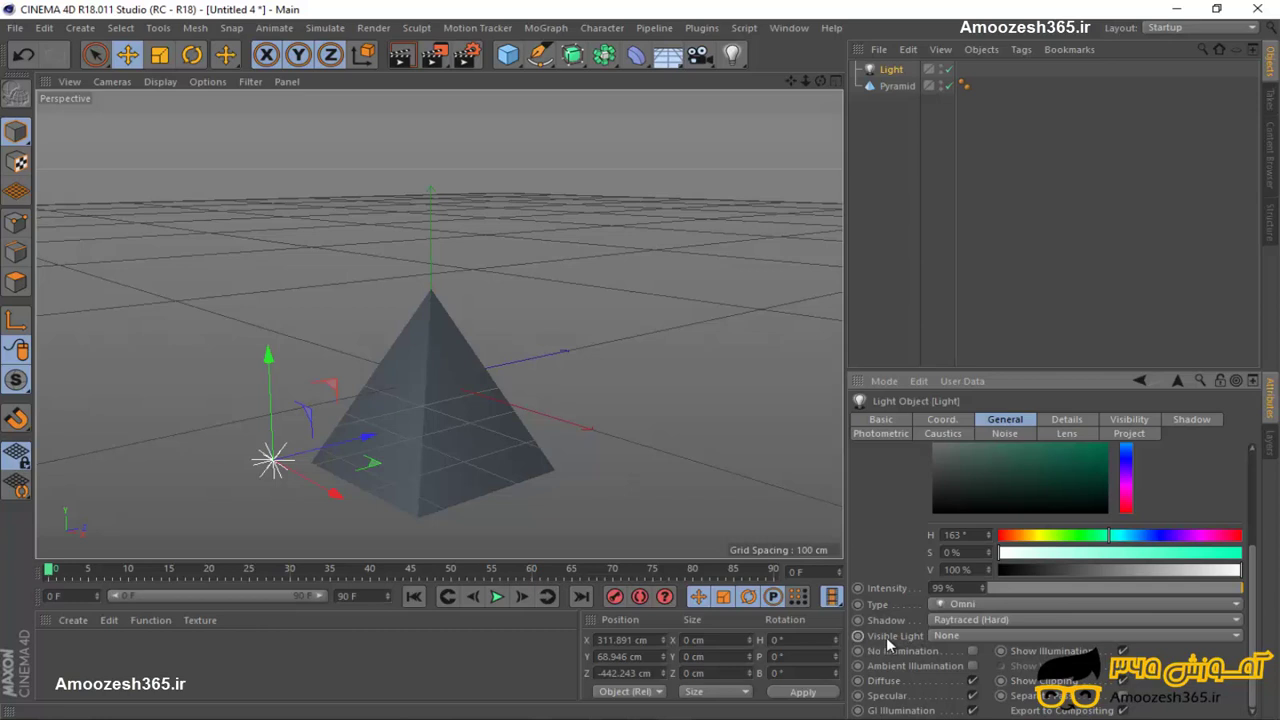
{"action": "left_click", "coordinate": [952, 638]}
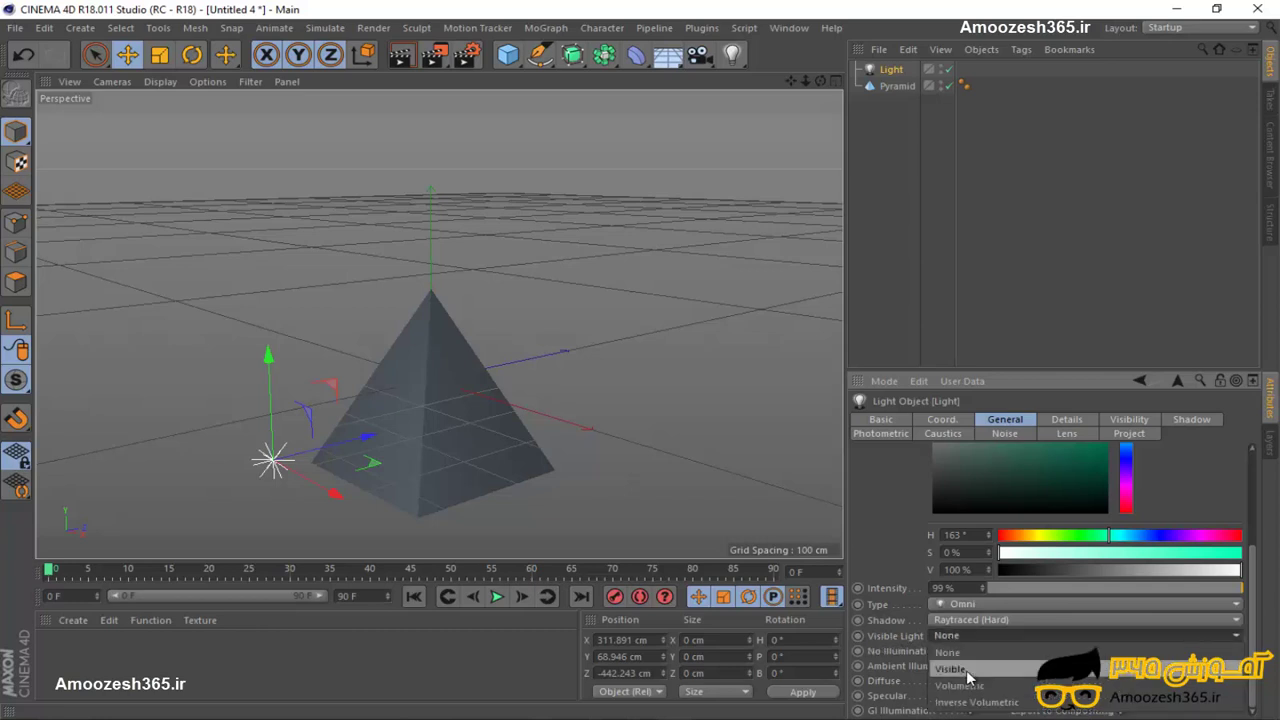
{"action": "left_click", "coordinate": [955, 669]}
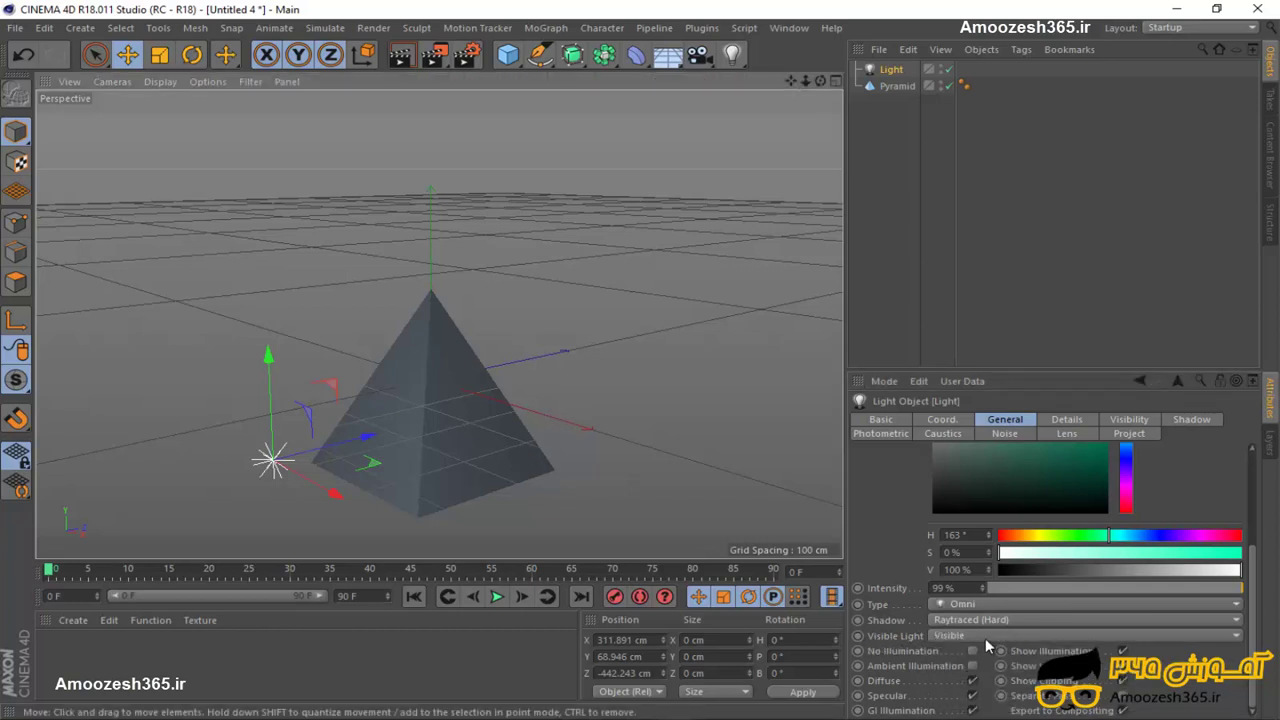
{"action": "key", "text": "ctrl+shift+a"}
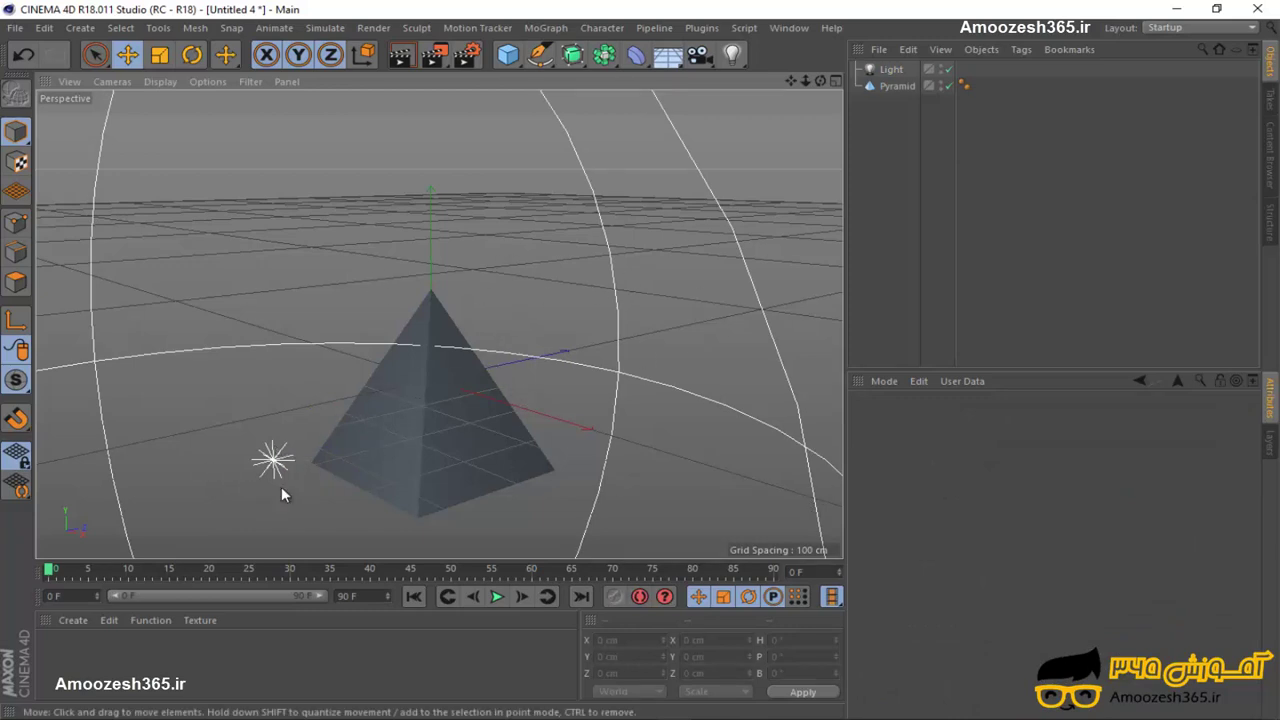
{"action": "scroll", "coordinate": [351, 398], "scroll_direction": "down", "scroll_amount": 3}
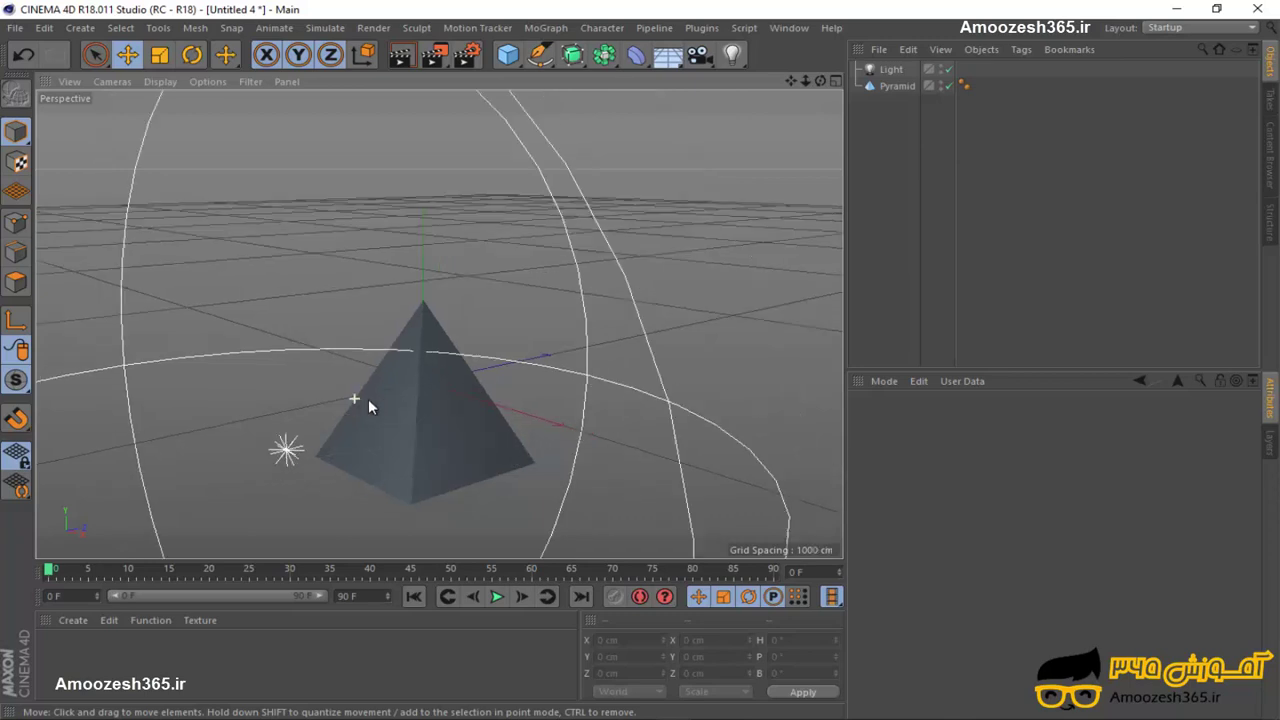
{"action": "scroll", "coordinate": [340, 415], "scroll_direction": "down", "scroll_amount": 4}
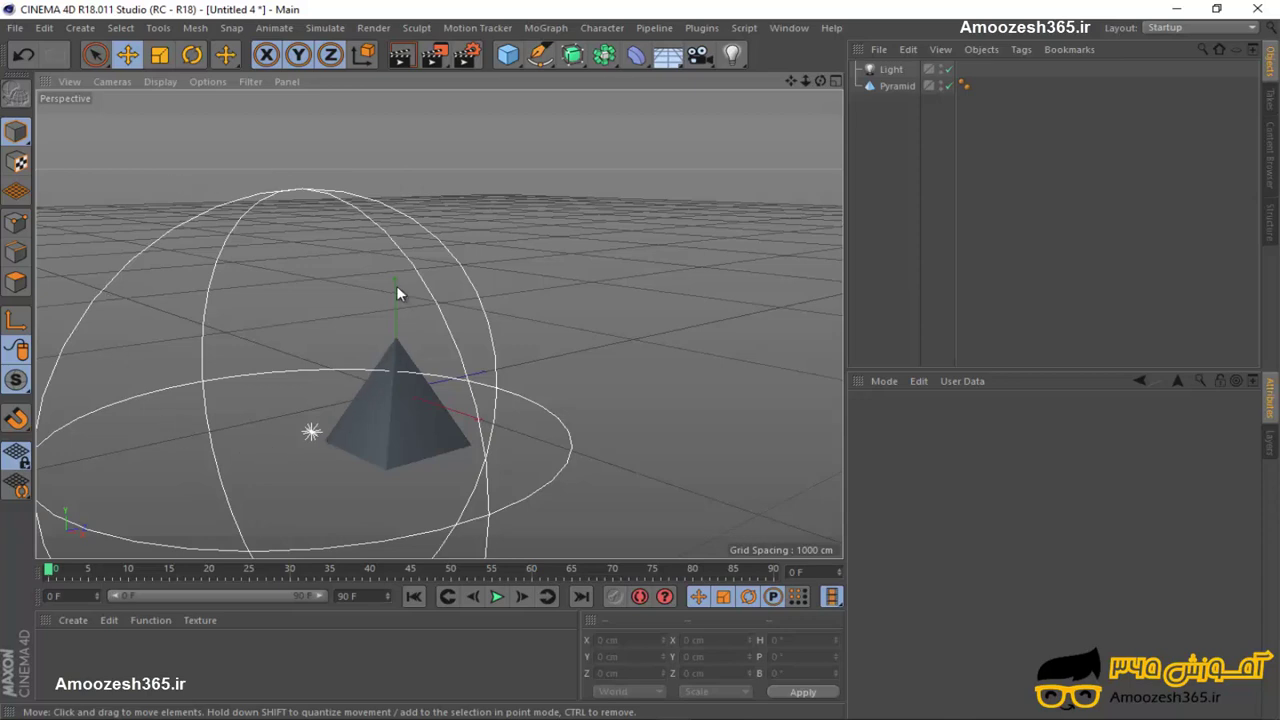
Add a 200 cm cube to test positions inside and outside the light's visible range, and delete it again.
{"action": "left_click_drag", "start_coordinate": [513, 64], "coordinate": [541, 94]}
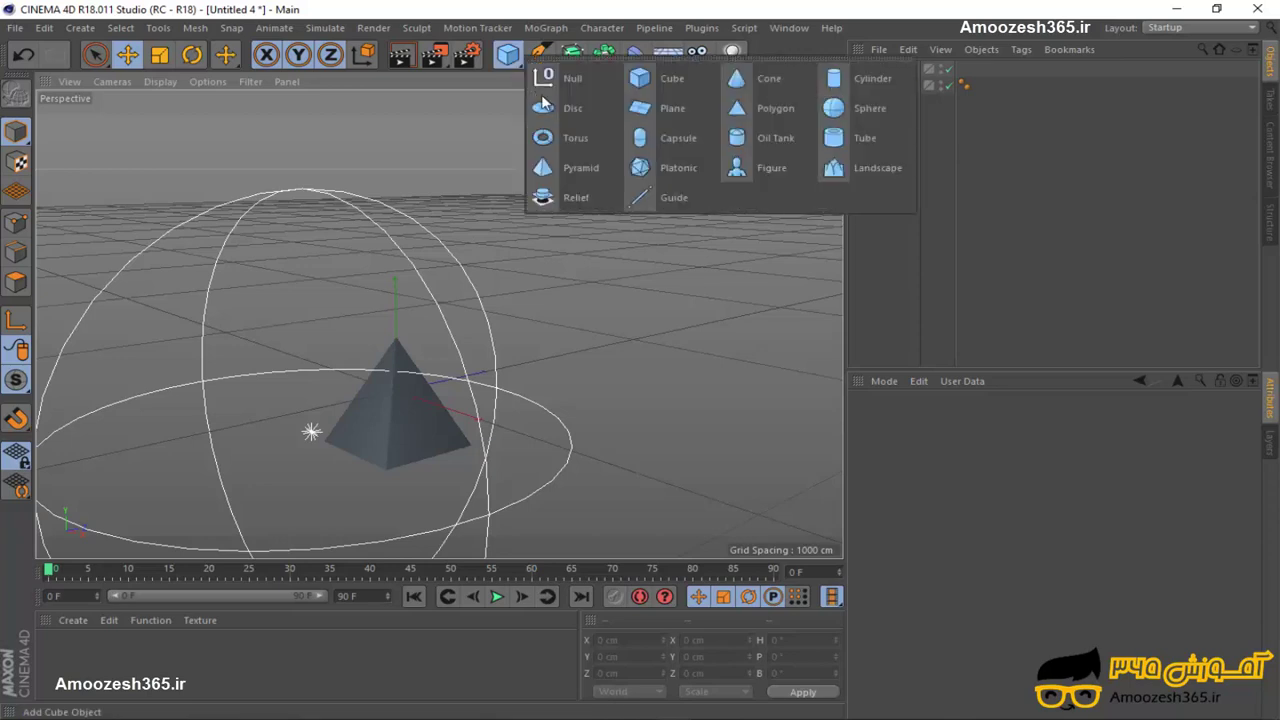
{"action": "left_click", "coordinate": [511, 62]}
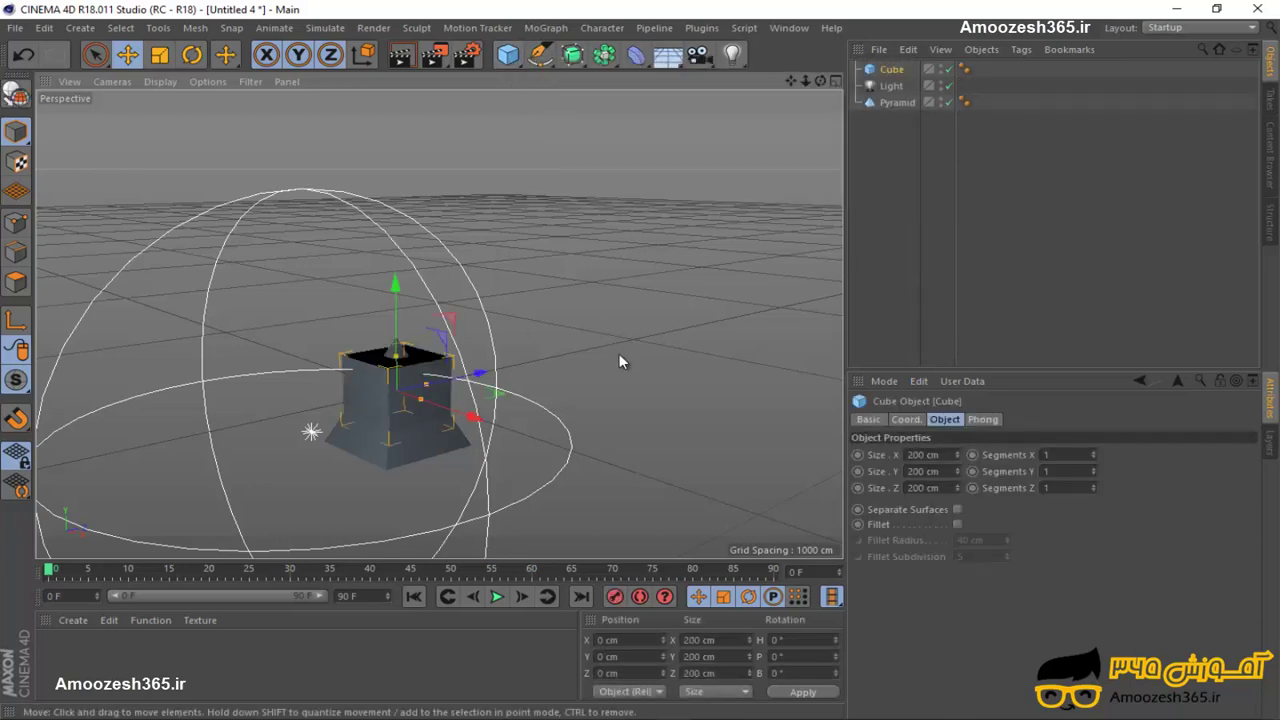
{"action": "left_click_drag", "start_coordinate": [438, 378], "coordinate": [335, 245]}
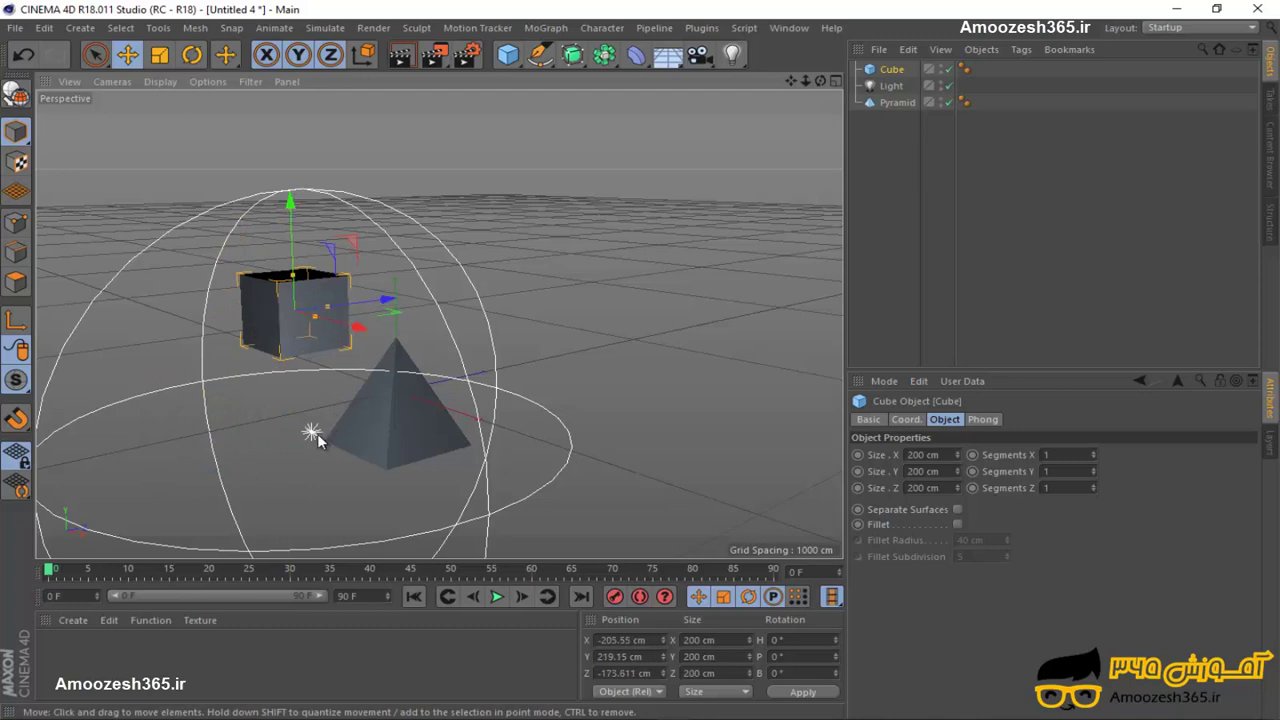
{"action": "left_click_drag", "start_coordinate": [312, 435], "coordinate": [714, 225]}
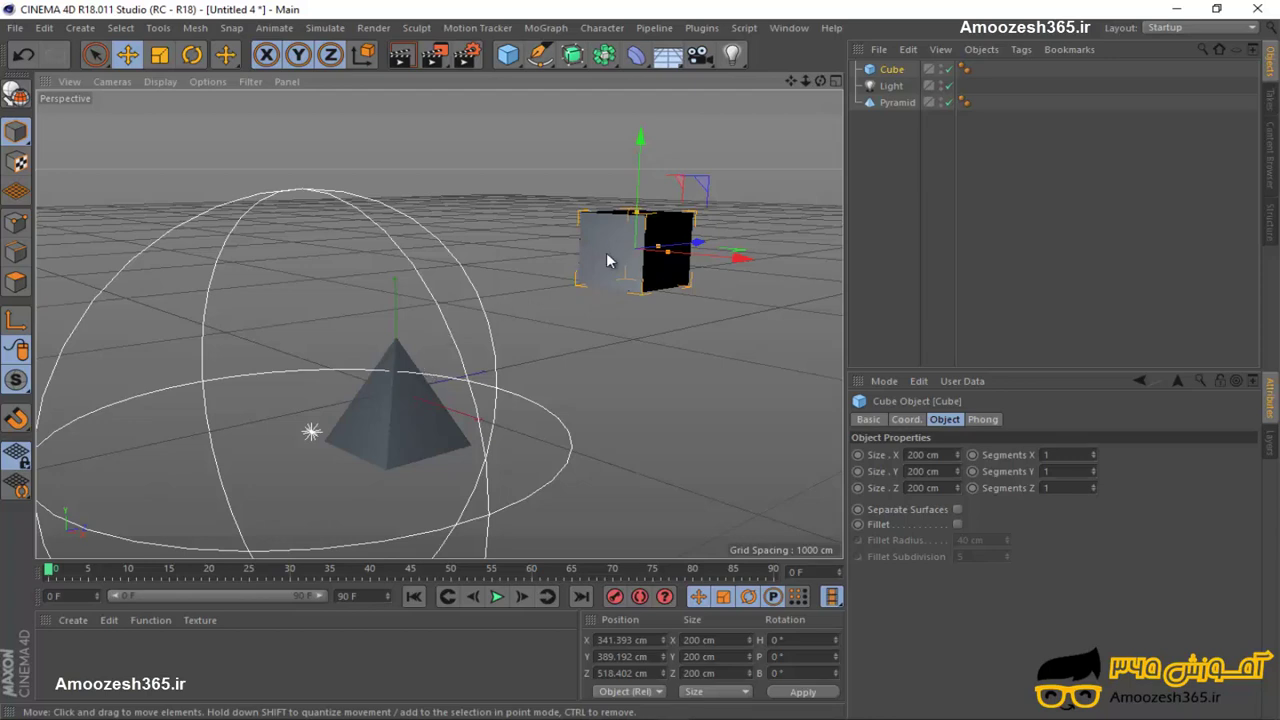
{"action": "key", "text": "Delete"}
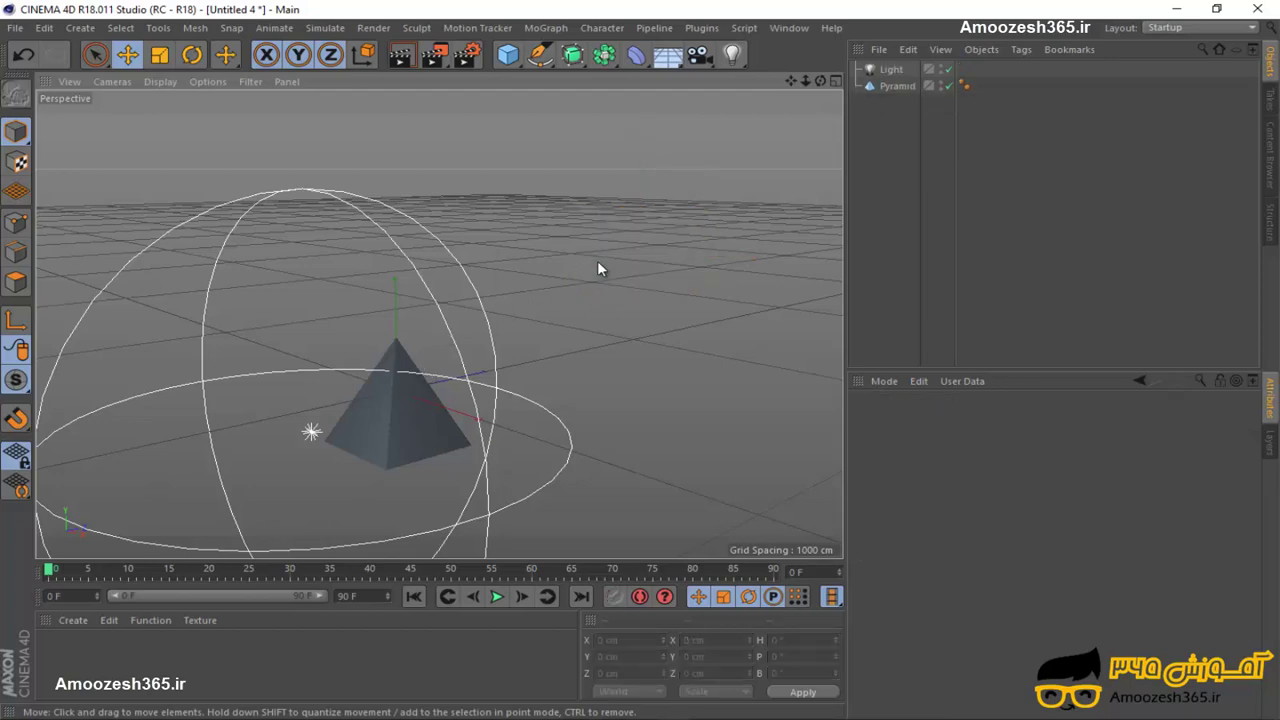
Replace the light with a new default light placed along Z at about -599 cm.
{"action": "left_click", "coordinate": [312, 433]}
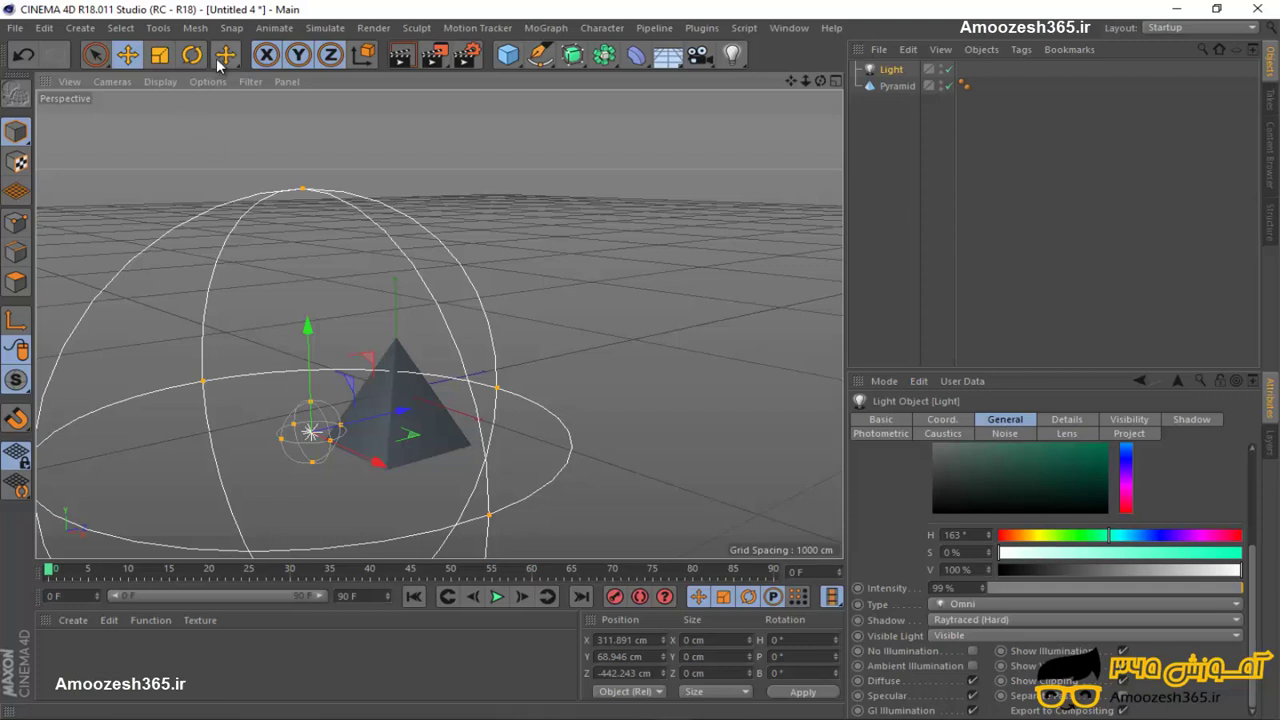
{"action": "left_click_drag", "start_coordinate": [225, 55], "coordinate": [260, 78]}
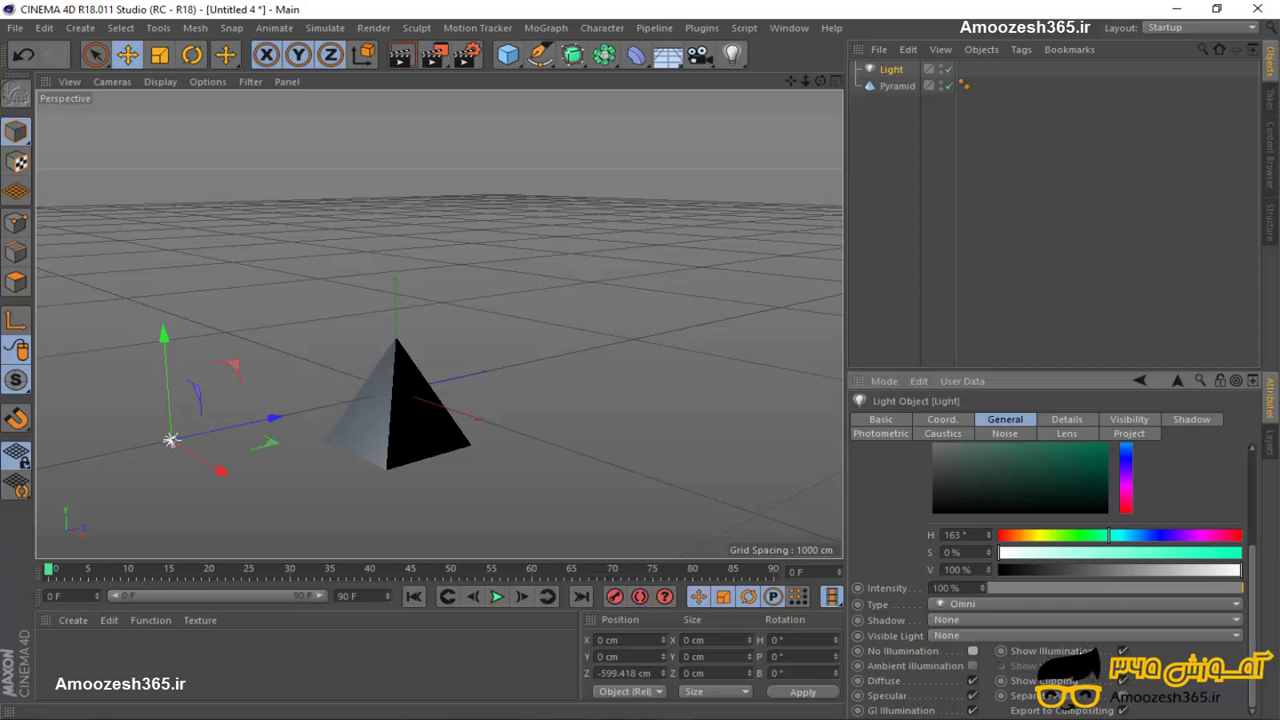
Turn on No Illumination and turn off Show Illumination for the light, and restore both settings after checking the pyramid.
{"action": "left_click", "coordinate": [1123, 651]}
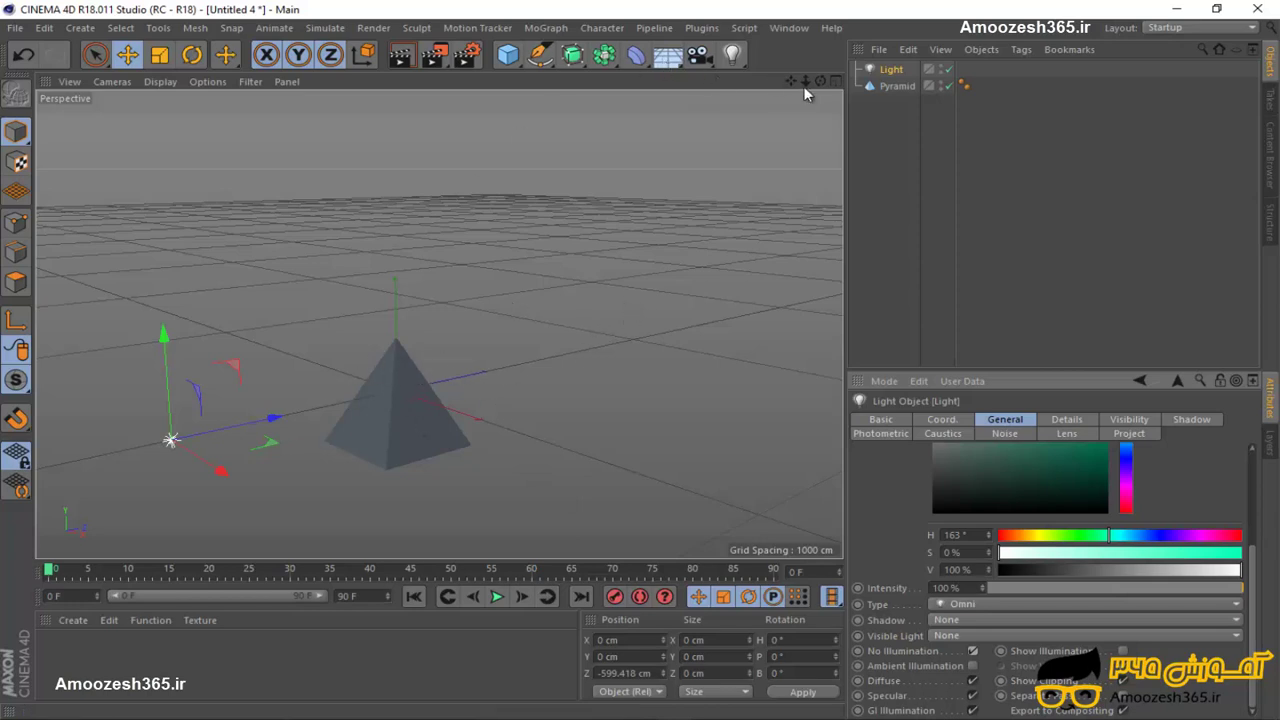
{"action": "mouse_move", "coordinate": [820, 88]}
{"action": "left_mouse_down"}
{"action": "mouse_move", "coordinate": [602, 398]}
{"action": "mouse_move", "coordinate": [591, 375]}
{"action": "mouse_move", "coordinate": [637, 366]}
{"action": "mouse_move", "coordinate": [627, 351]}
{"action": "mouse_move", "coordinate": [654, 385]}
{"action": "mouse_move", "coordinate": [653, 355]}
{"action": "mouse_move", "coordinate": [634, 346]}
{"action": "mouse_move", "coordinate": [643, 363]}
{"action": "mouse_move", "coordinate": [597, 377]}
{"action": "mouse_move", "coordinate": [633, 360]}
{"action": "mouse_move", "coordinate": [611, 366]}
{"action": "mouse_move", "coordinate": [643, 366]}
{"action": "mouse_move", "coordinate": [656, 393]}
{"action": "mouse_move", "coordinate": [674, 368]}
{"action": "mouse_move", "coordinate": [641, 350]}
{"action": "mouse_move", "coordinate": [677, 368]}
{"action": "mouse_move", "coordinate": [658, 367]}
{"action": "mouse_move", "coordinate": [659, 354]}
{"action": "mouse_move", "coordinate": [634, 371]}
{"action": "mouse_move", "coordinate": [644, 351]}
{"action": "mouse_move", "coordinate": [641, 367]}
{"action": "left_mouse_up"}
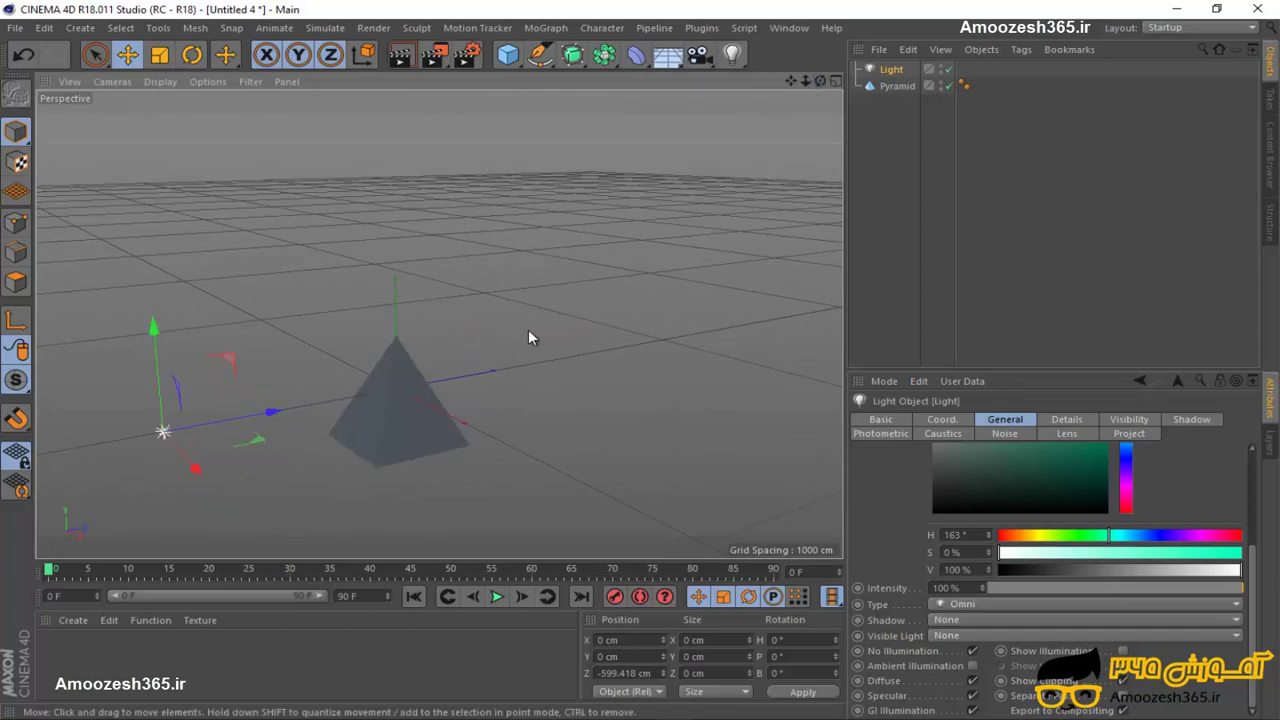
{"action": "left_click", "coordinate": [972, 650]}
{"action": "left_click", "coordinate": [1124, 651]}
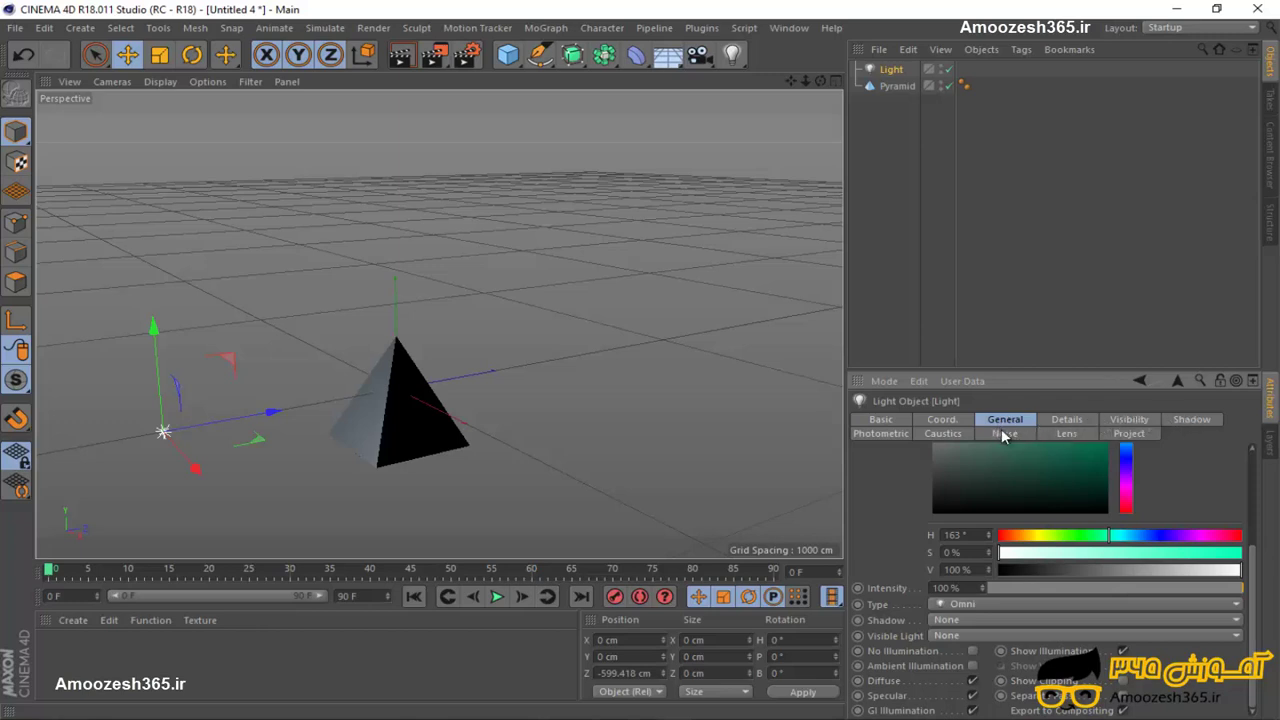
Try the Purple, Star 1, Blue 1 and Candle glow presets in the light's lens effects.
{"action": "left_click", "coordinate": [1064, 434]}
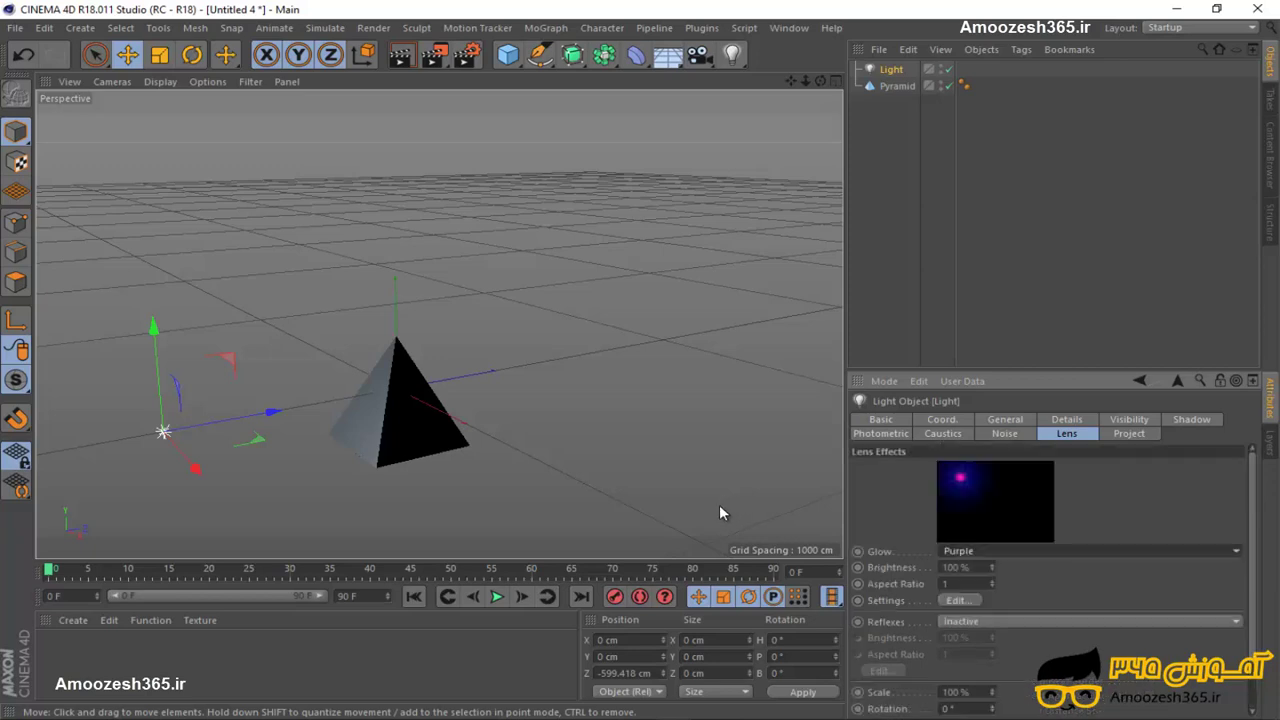
{"action": "left_click", "coordinate": [976, 551]}
{"action": "left_click", "coordinate": [976, 549]}
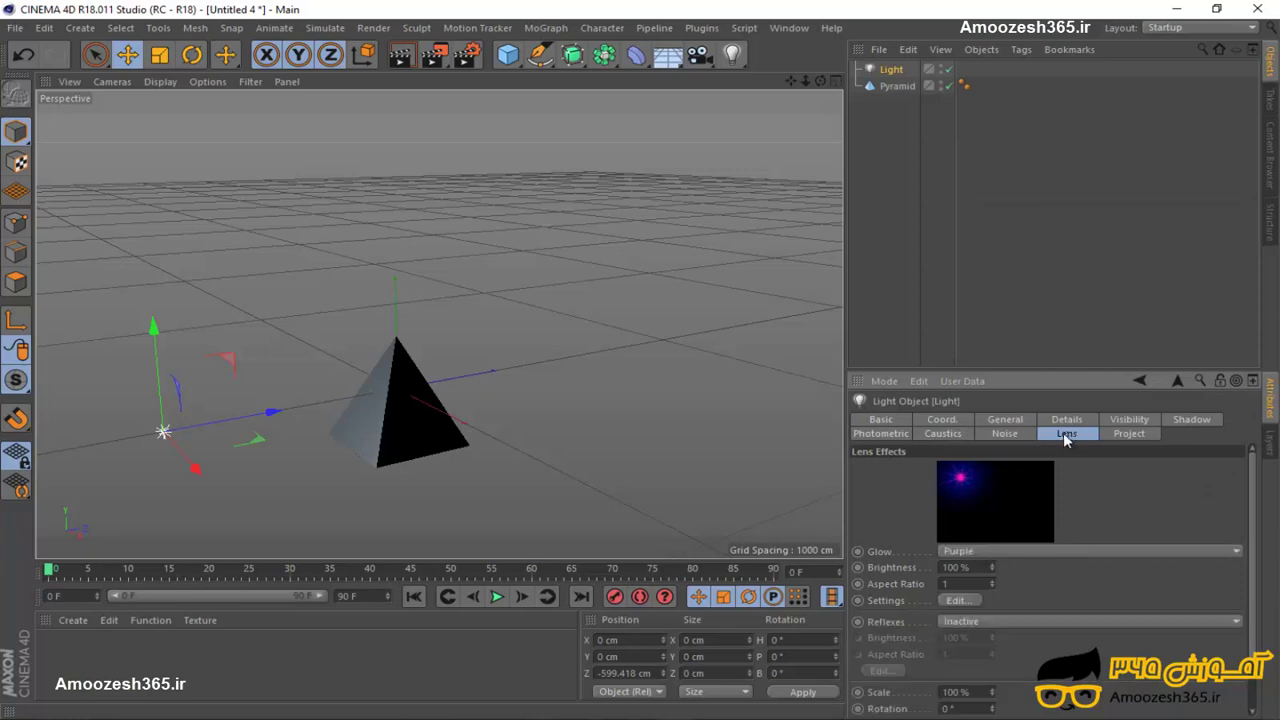
{"action": "left_click", "coordinate": [974, 549]}
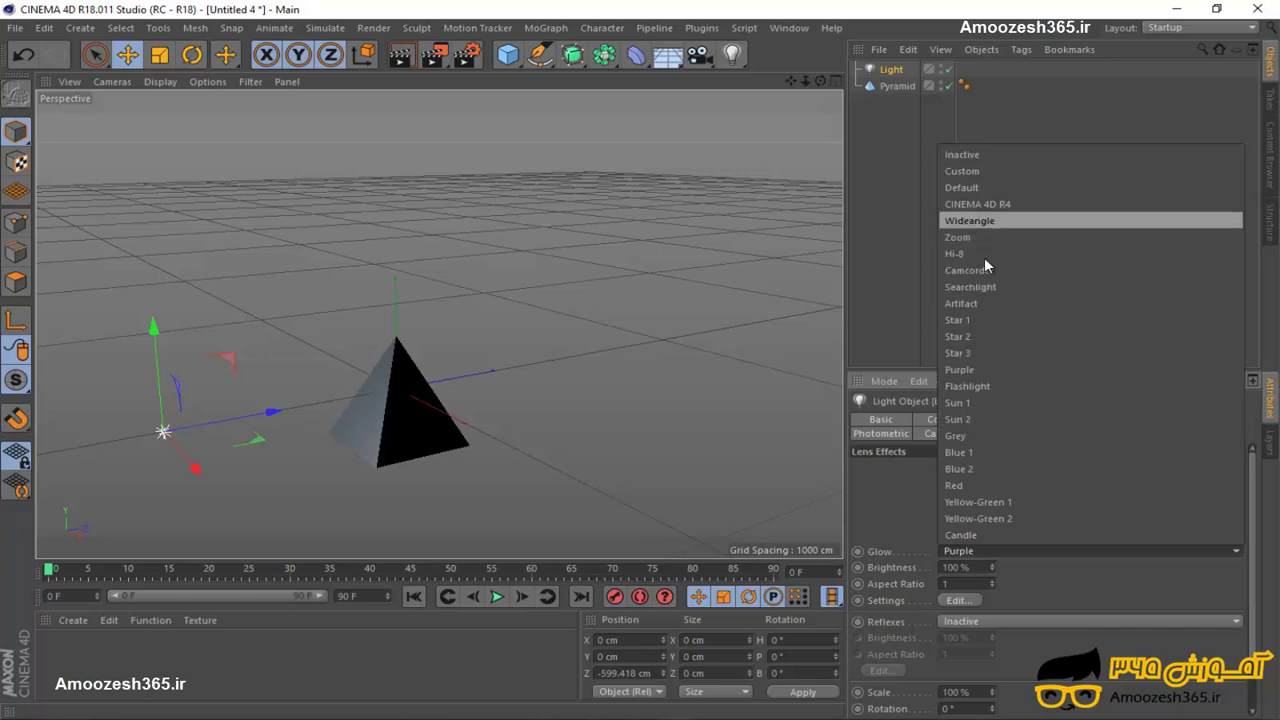
{"action": "left_click", "coordinate": [972, 321]}
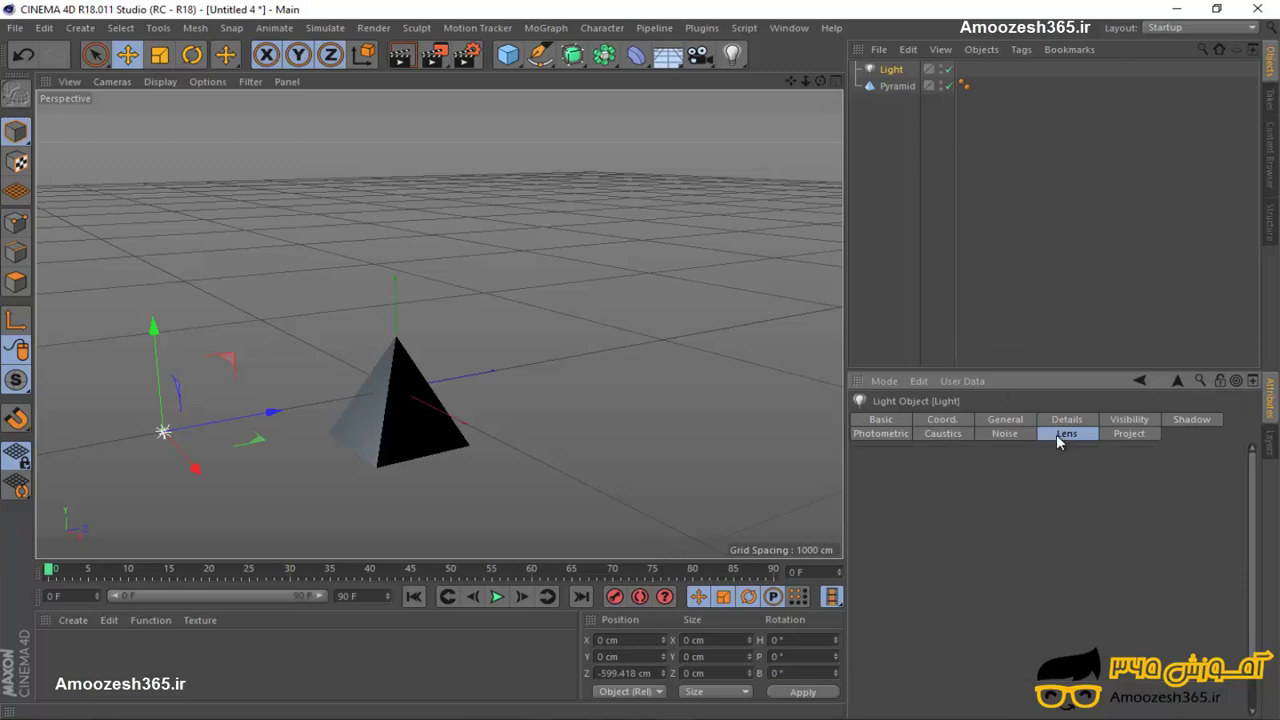
{"action": "left_click", "coordinate": [1012, 548]}
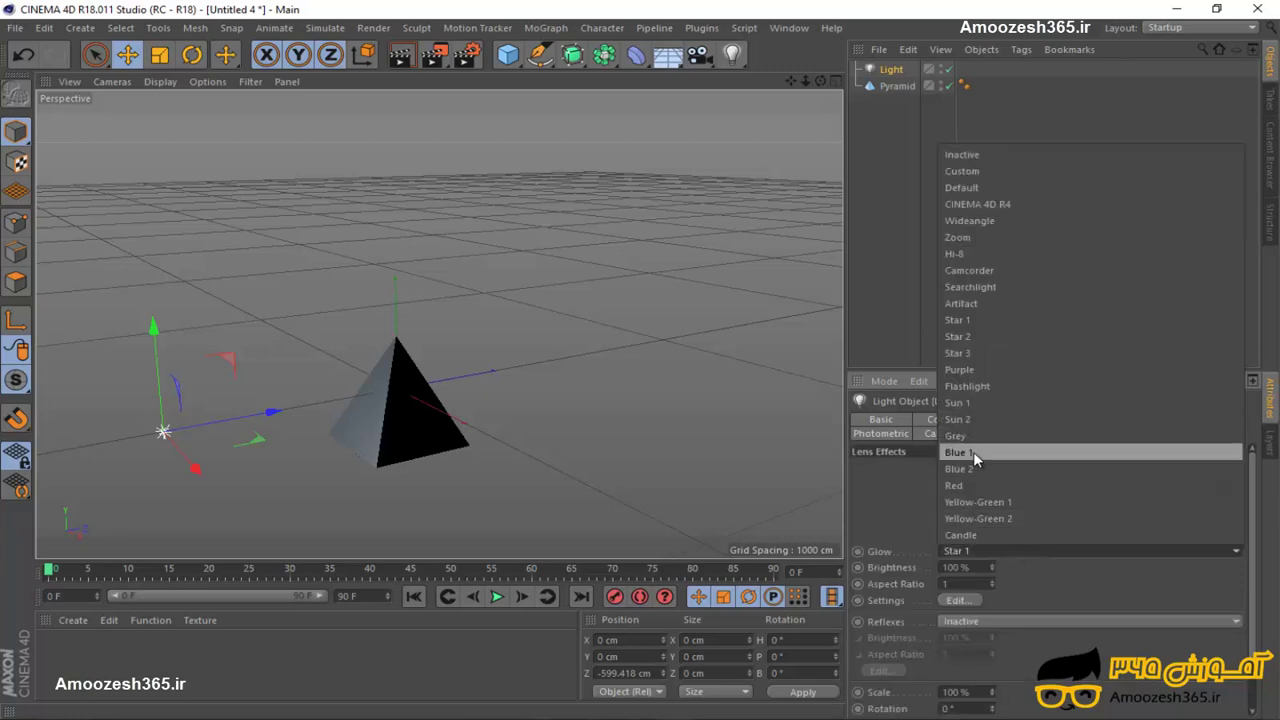
{"action": "left_click", "coordinate": [973, 452]}
{"action": "left_click", "coordinate": [1038, 553]}
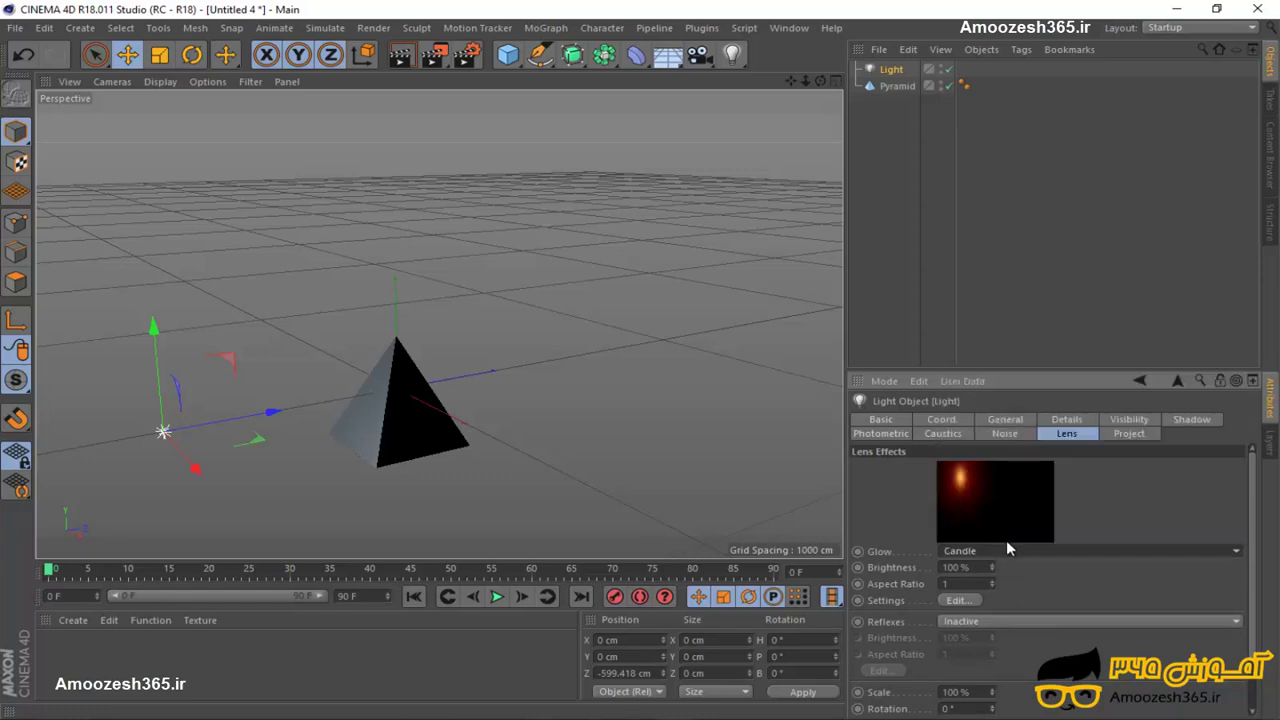
Try the Star 2, Hi-8 and Zoom lens glow presets and settle on the Default glow.
{"action": "left_click", "coordinate": [1006, 548]}
{"action": "left_click", "coordinate": [985, 334]}
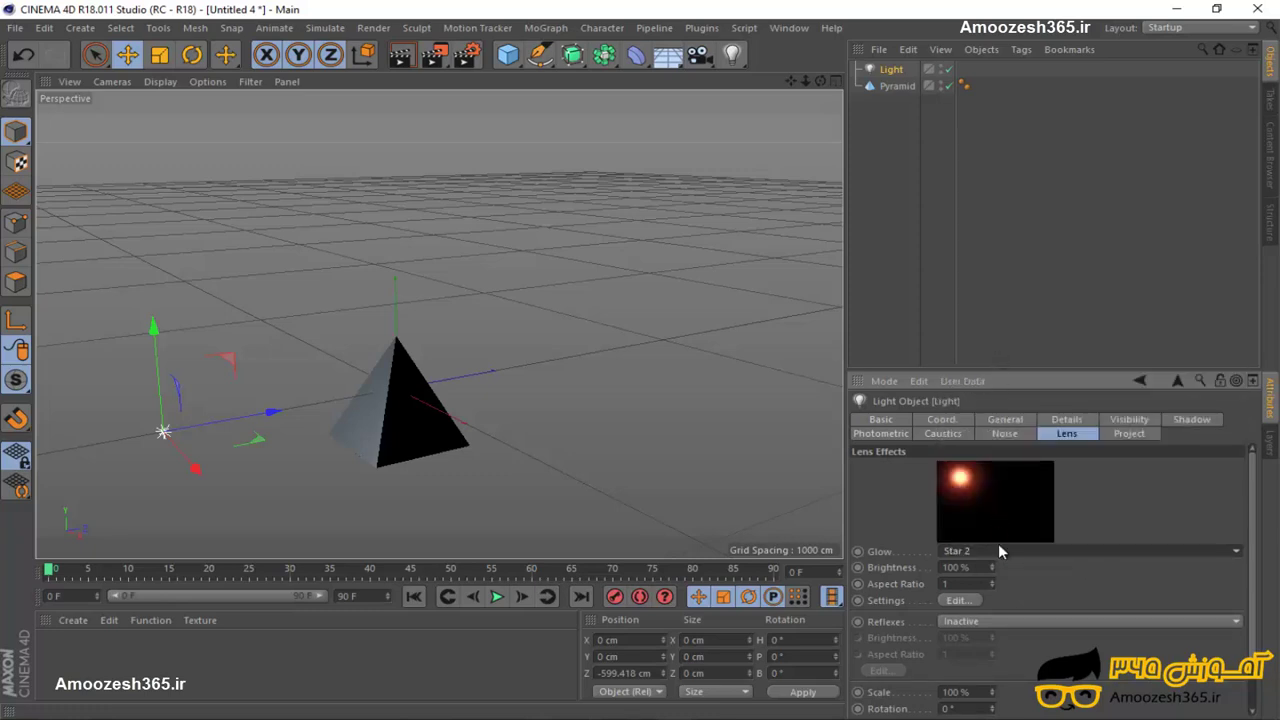
{"action": "left_click", "coordinate": [998, 552]}
{"action": "left_click", "coordinate": [994, 248]}
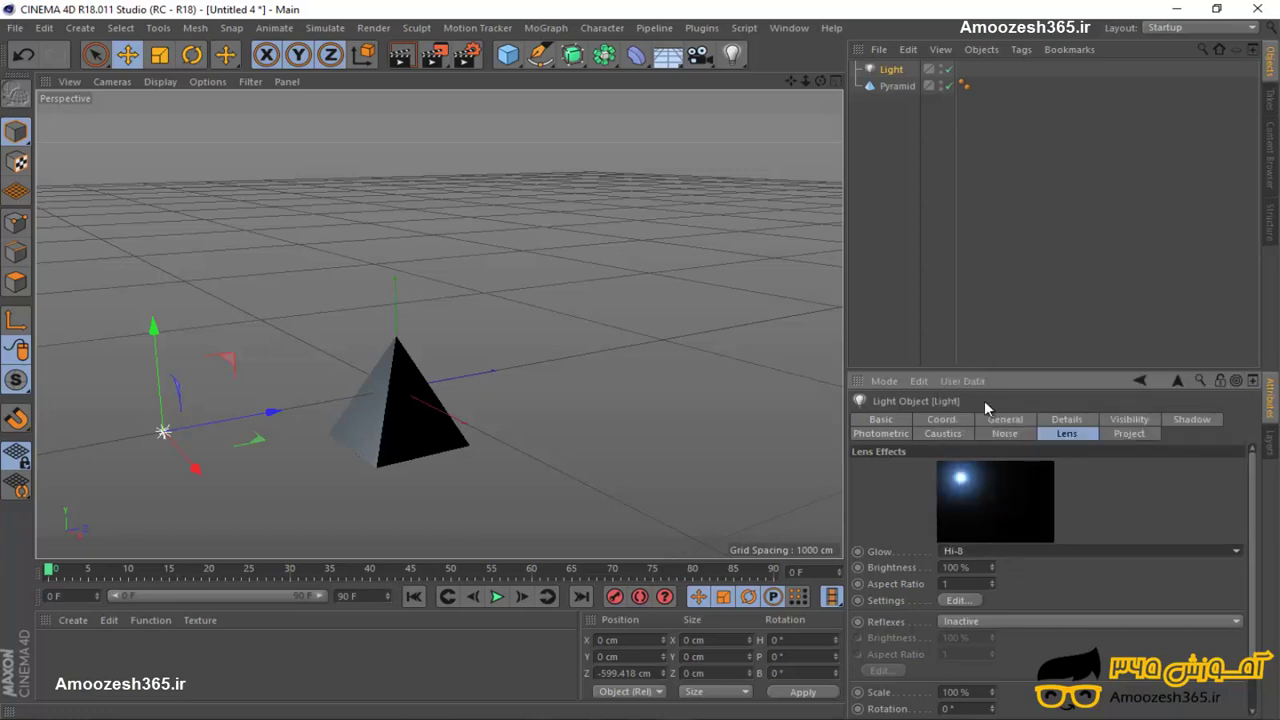
{"action": "left_click", "coordinate": [1002, 548]}
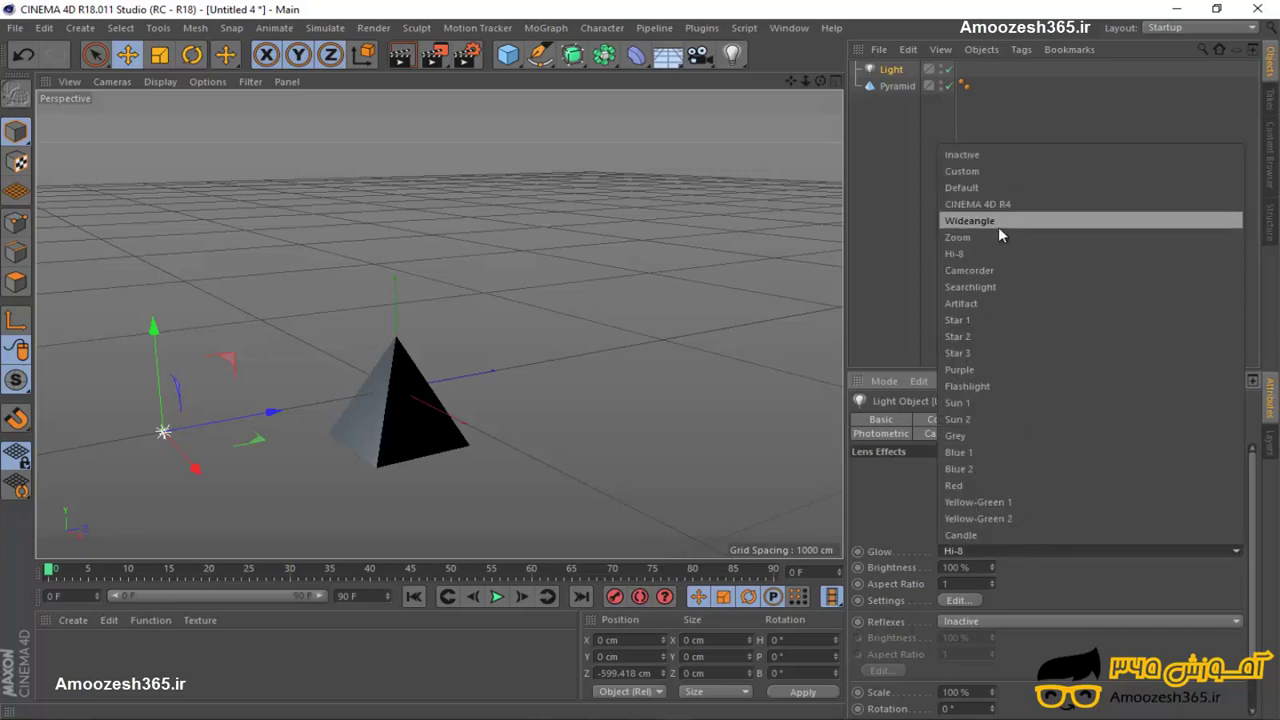
{"action": "left_click", "coordinate": [990, 238]}
{"action": "left_click", "coordinate": [1024, 551]}
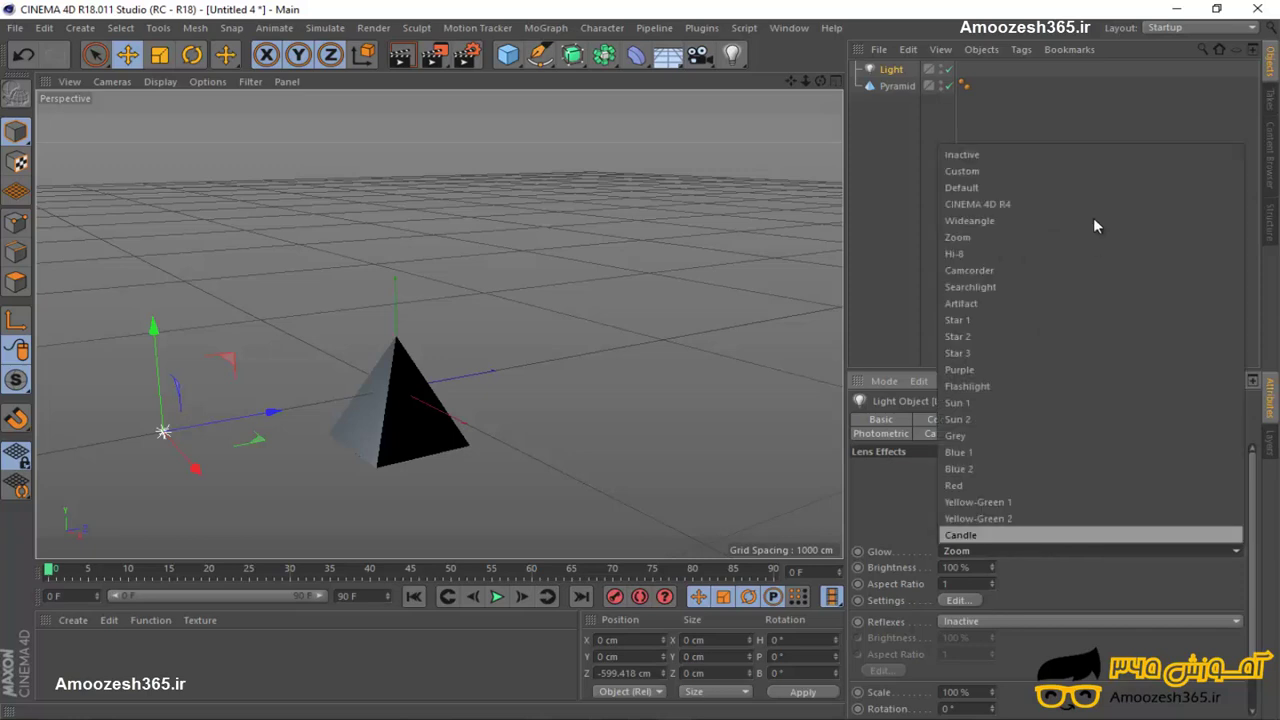
{"action": "left_click", "coordinate": [986, 189]}
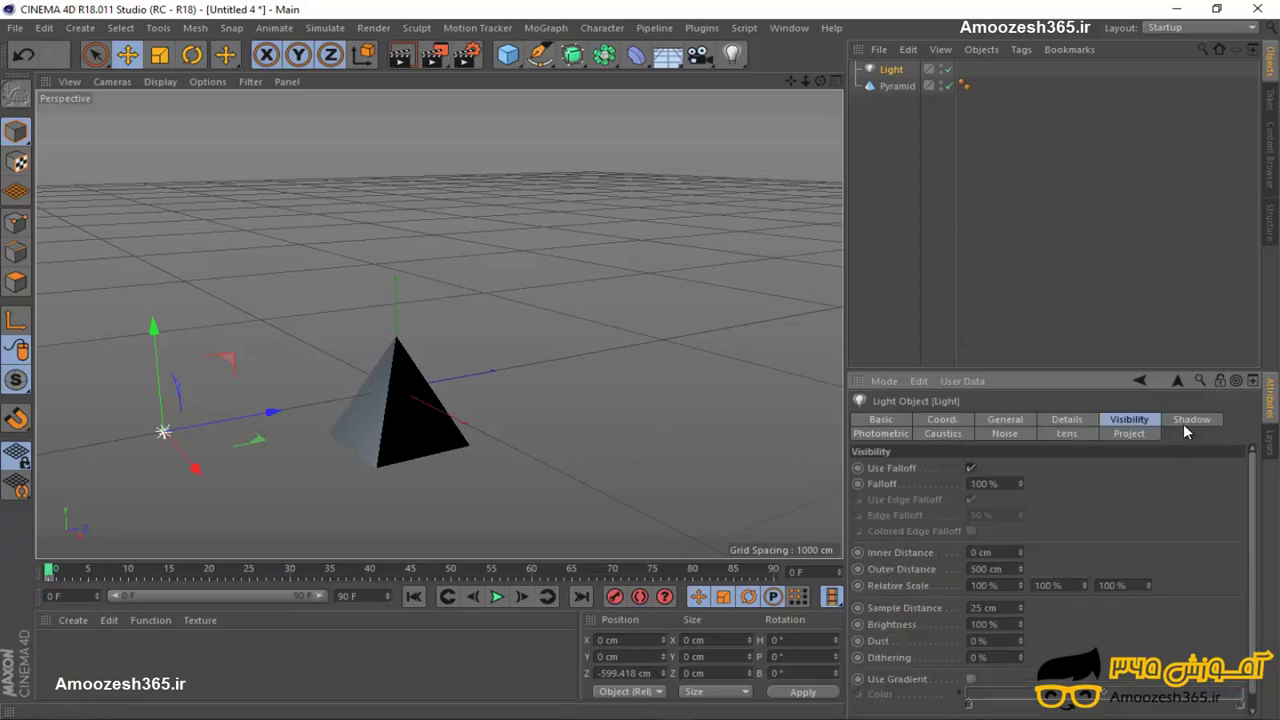
Set the light's shadow type to Shadow Maps (Soft) and look through the shadow map settings.
{"action": "left_click", "coordinate": [1189, 421]}
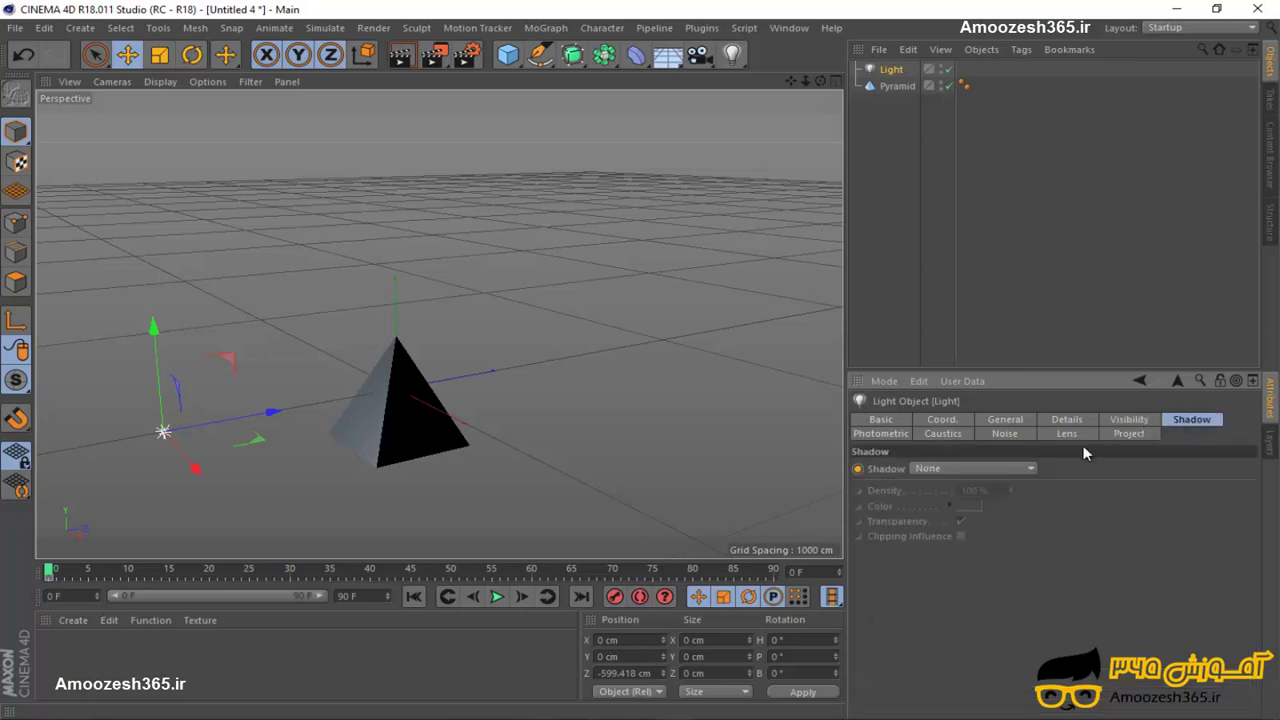
{"action": "left_click", "coordinate": [953, 470]}
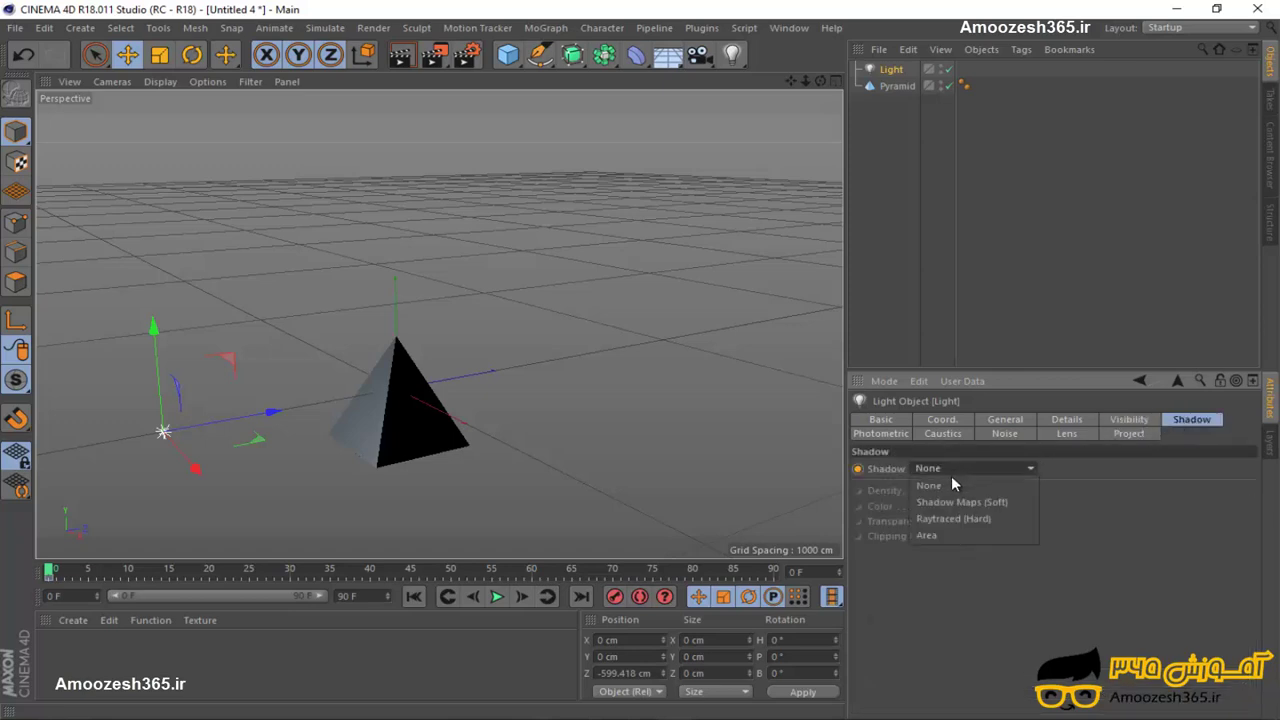
{"action": "left_click", "coordinate": [948, 500]}
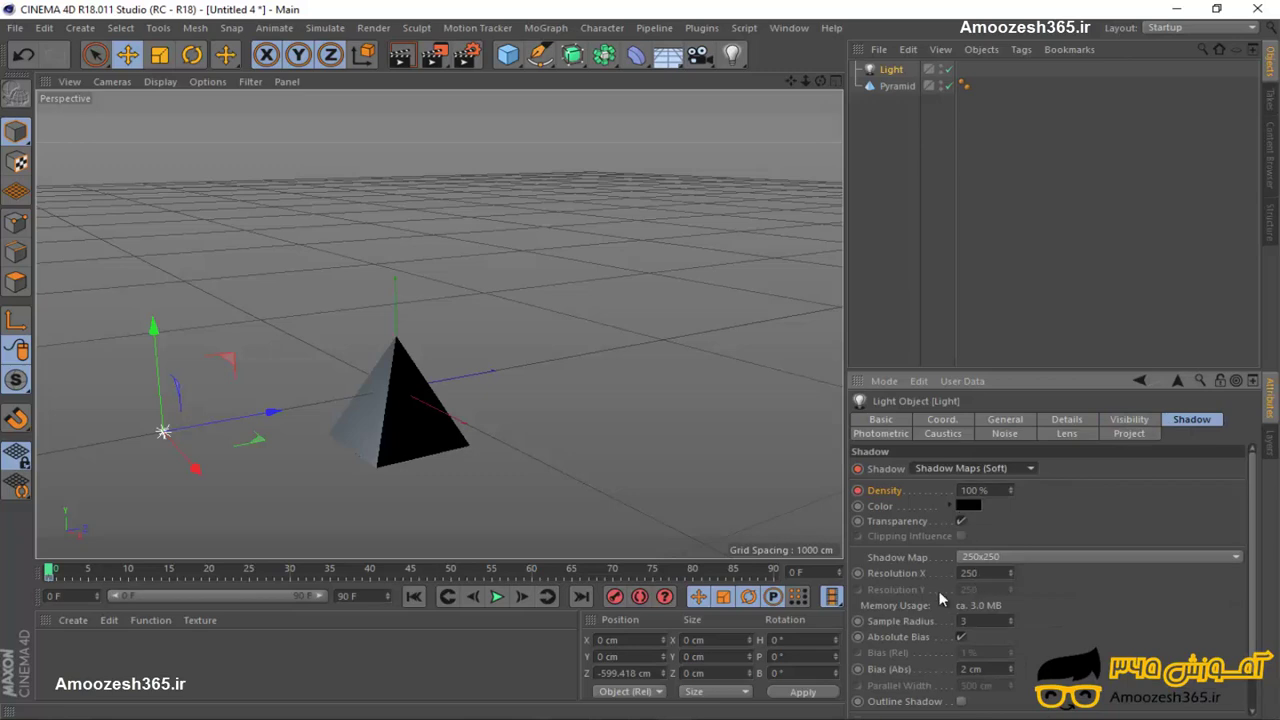
{"action": "scroll", "coordinate": [940, 598], "scroll_direction": "down", "scroll_amount": 2}
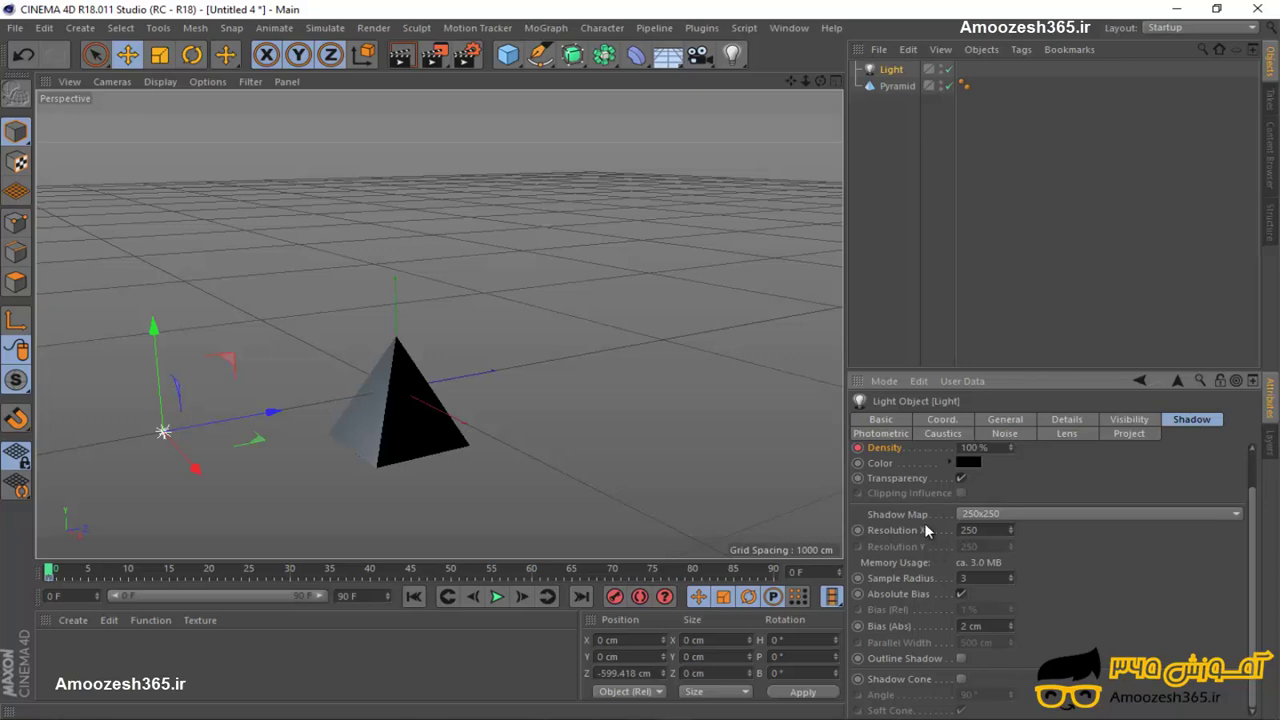
Delete the existing light and add a Target Light aimed at the pyramid.
{"action": "left_click", "coordinate": [742, 62]}
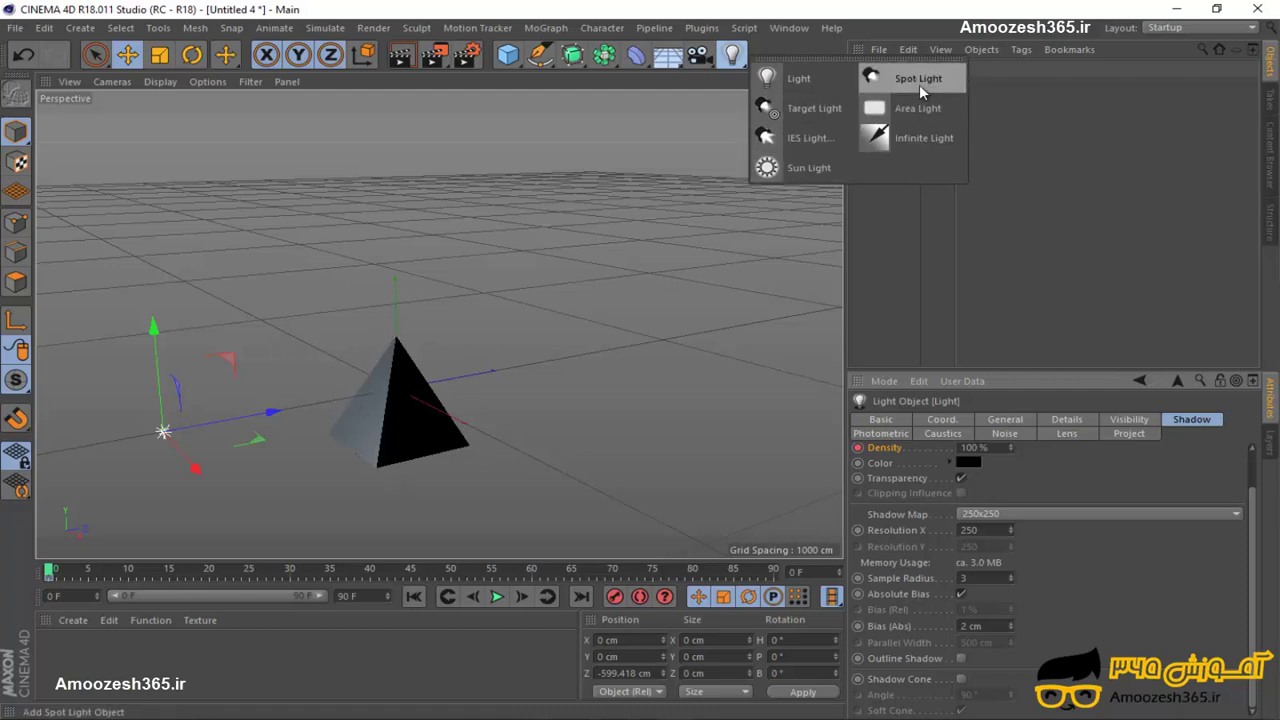
{"action": "left_click", "coordinate": [163, 430]}
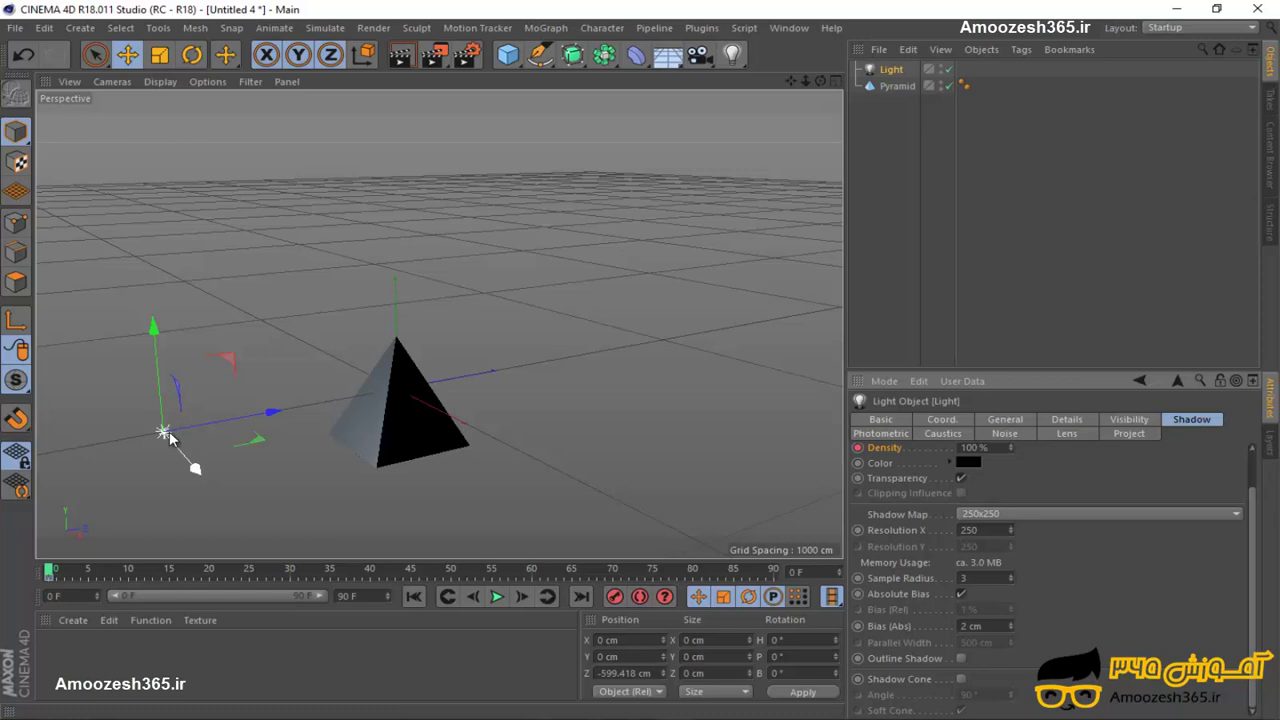
{"action": "key", "text": "Delete"}
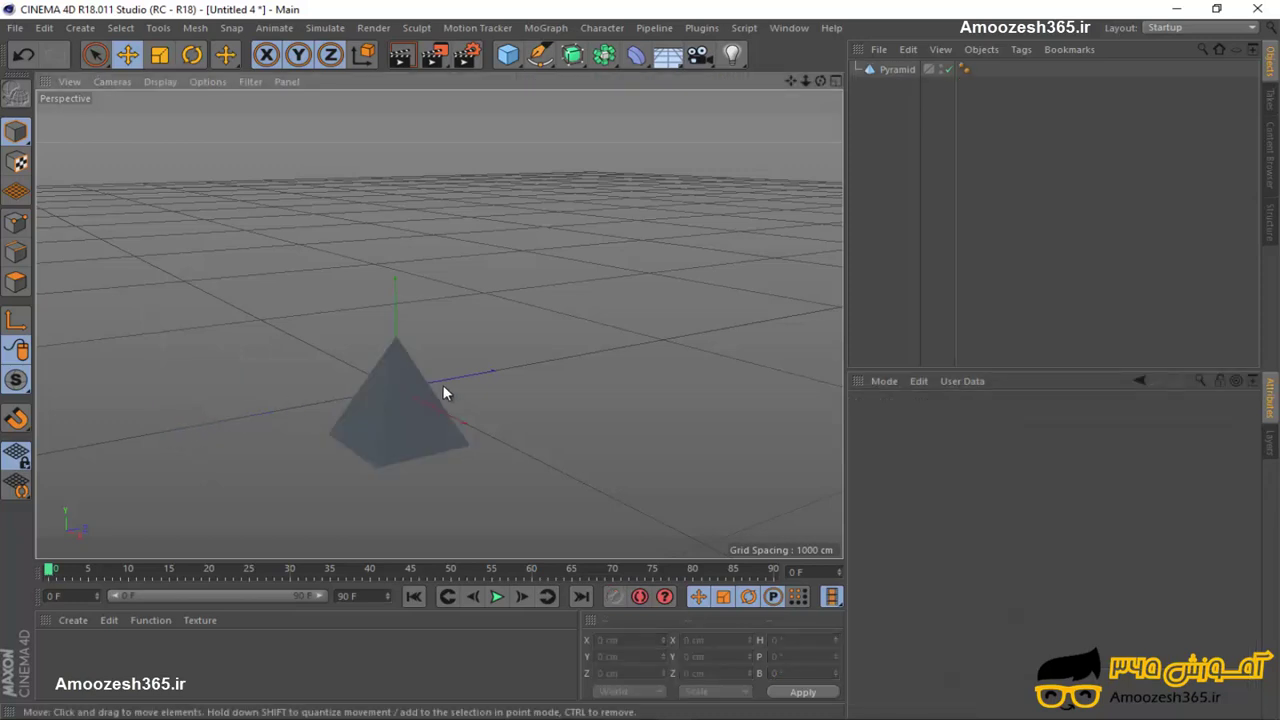
{"action": "left_click", "coordinate": [732, 55]}
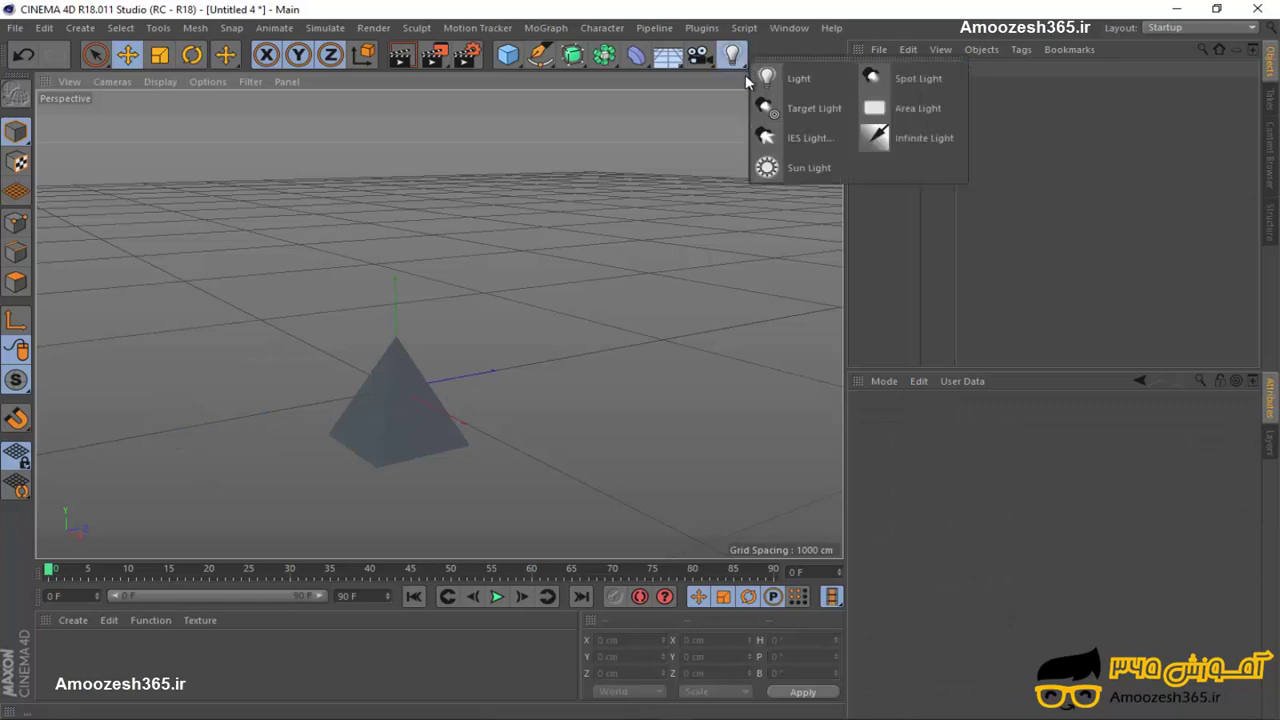
{"action": "left_click", "coordinate": [816, 112]}
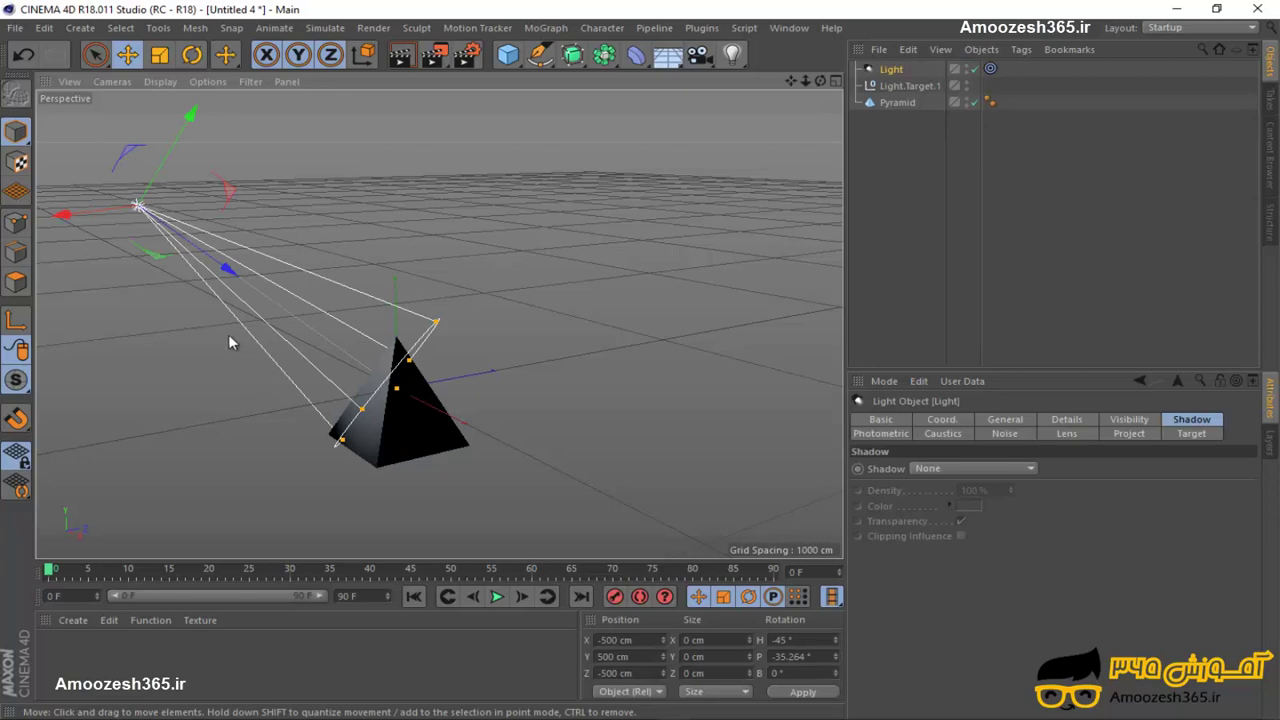
Move the target light high above the pyramid, to about X -625, Y 816, Z -117 cm.
{"action": "left_click_drag", "start_coordinate": [150, 190], "coordinate": [176, 224]}
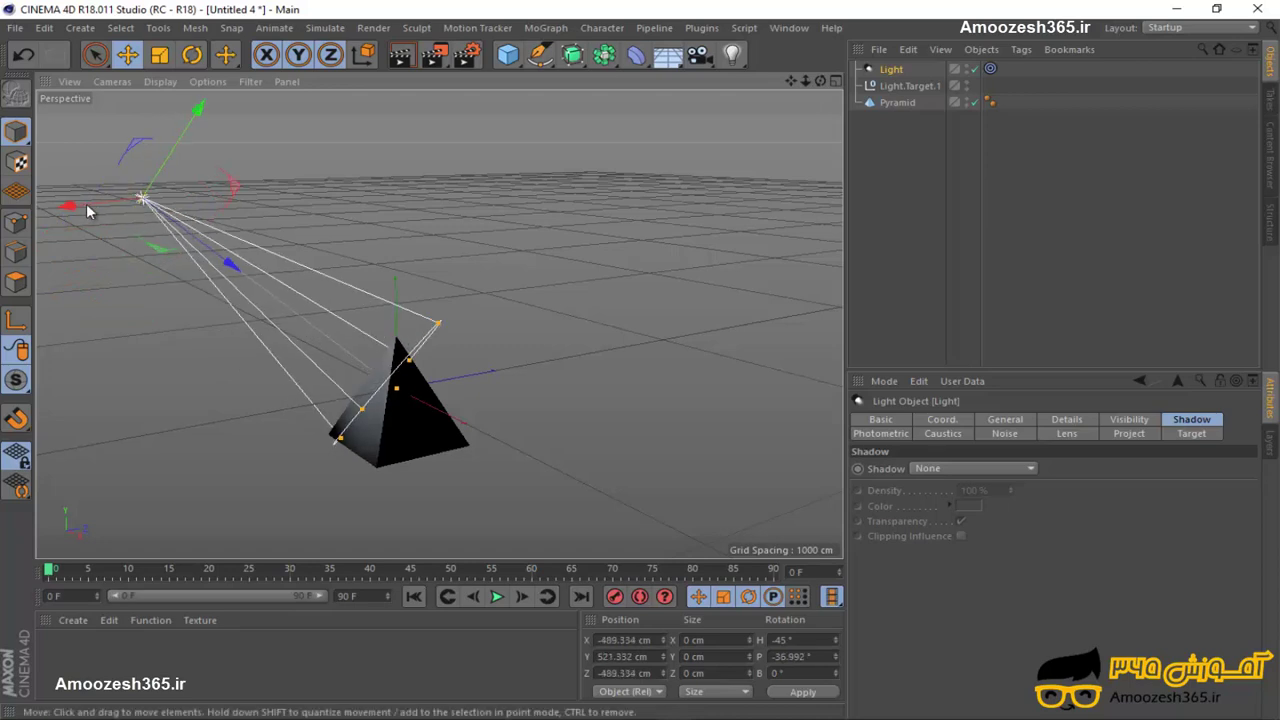
{"action": "left_click_drag", "start_coordinate": [73, 214], "coordinate": [200, 428]}
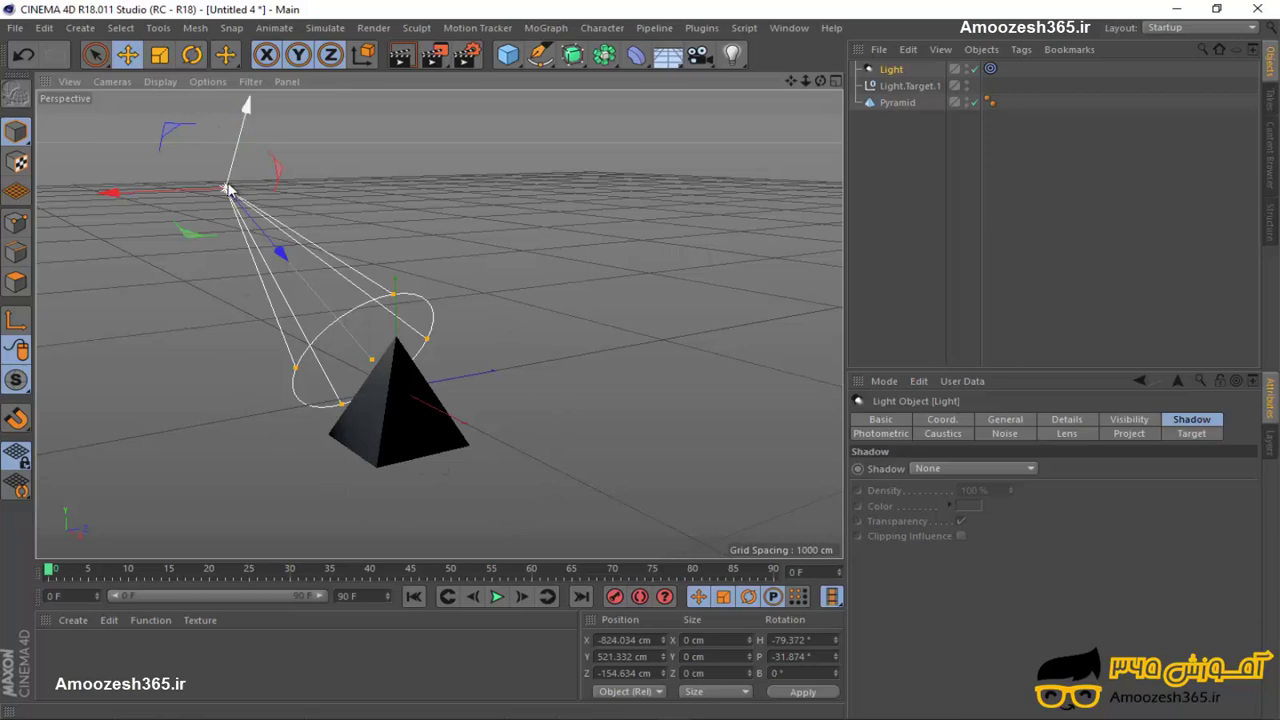
{"action": "left_click_drag", "start_coordinate": [244, 186], "coordinate": [230, 178]}
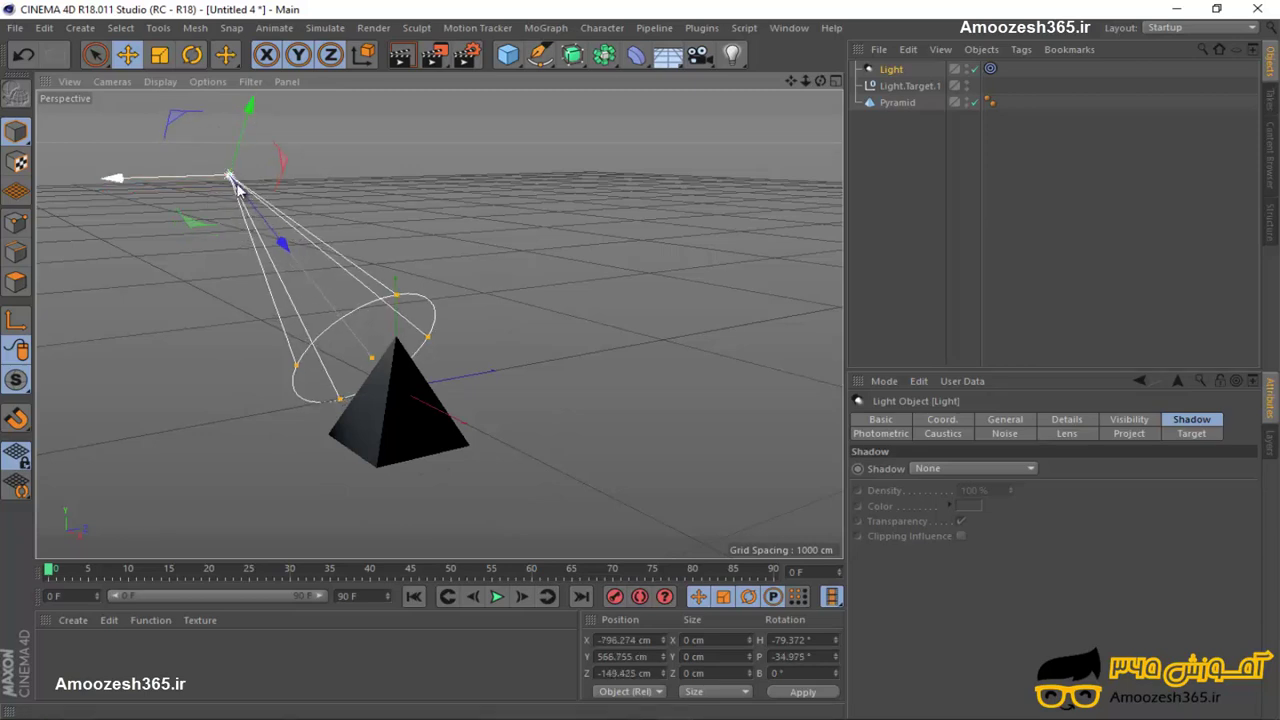
{"action": "left_click_drag", "start_coordinate": [265, 160], "coordinate": [352, 116]}
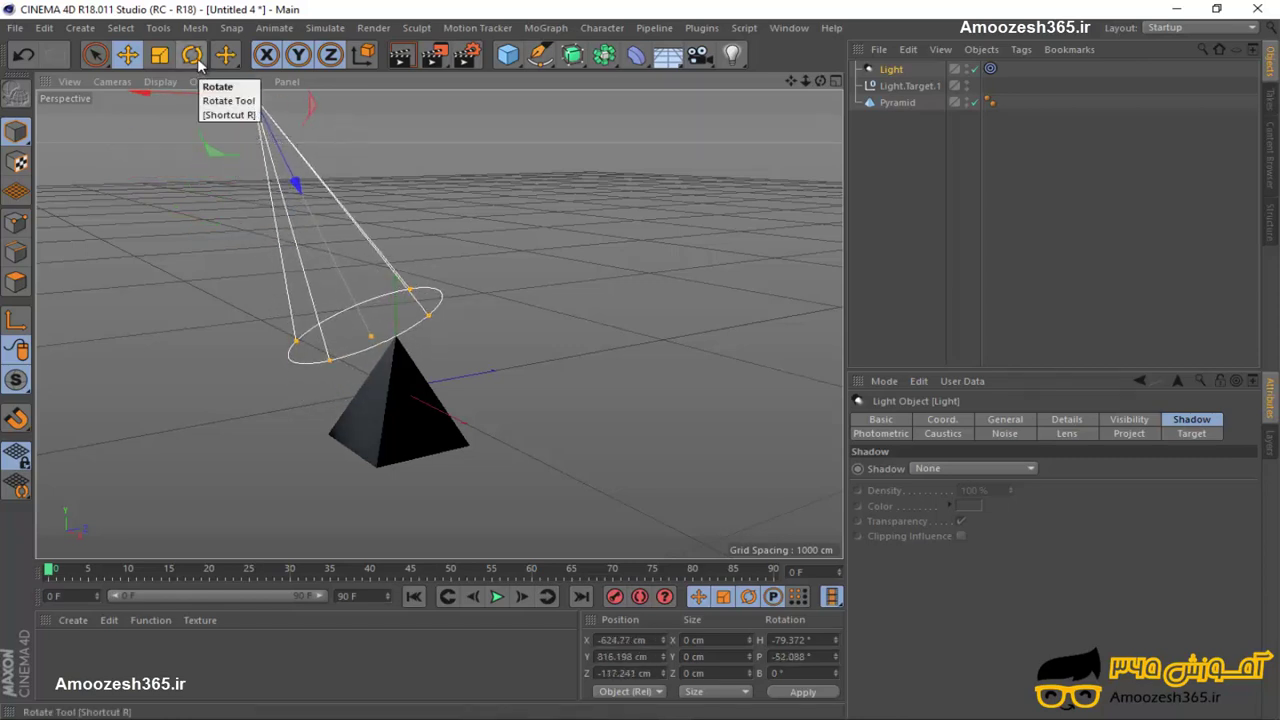
Rotate the target light about its own beam axis to a bank of about 6.3°.
{"action": "left_click", "coordinate": [197, 58]}
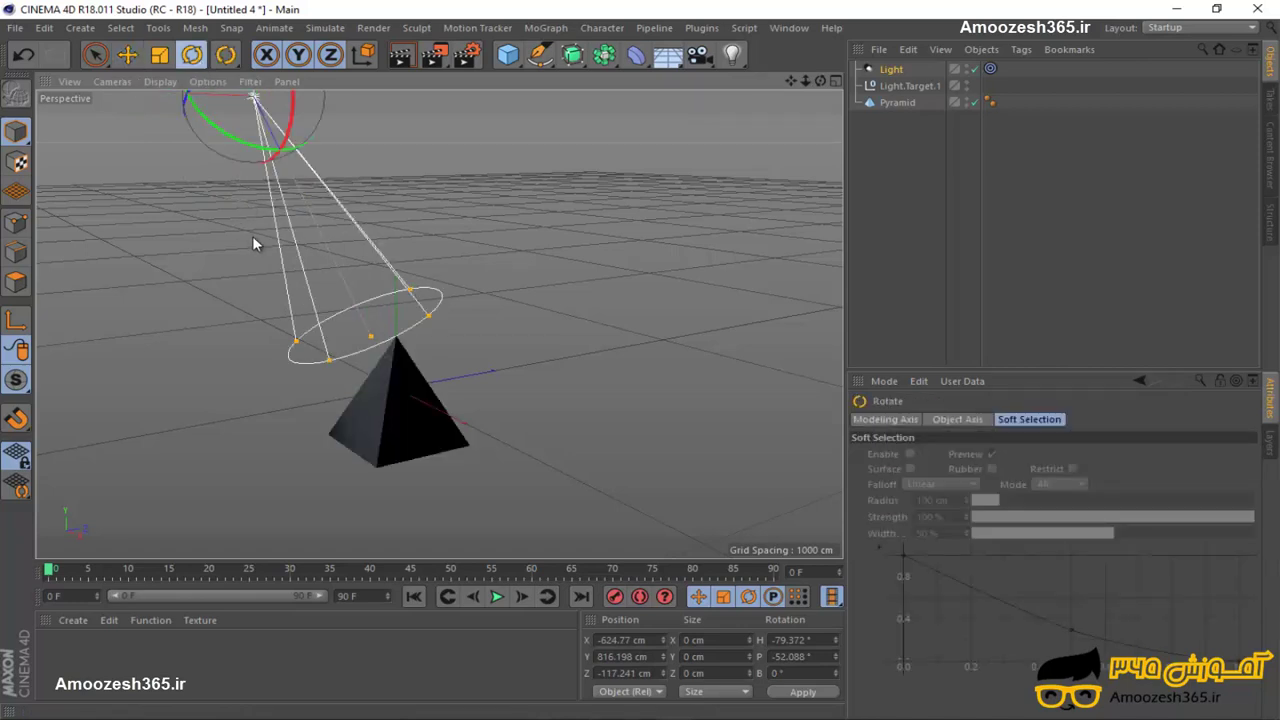
{"action": "scroll", "coordinate": [249, 240], "scroll_direction": "down", "scroll_amount": 4}
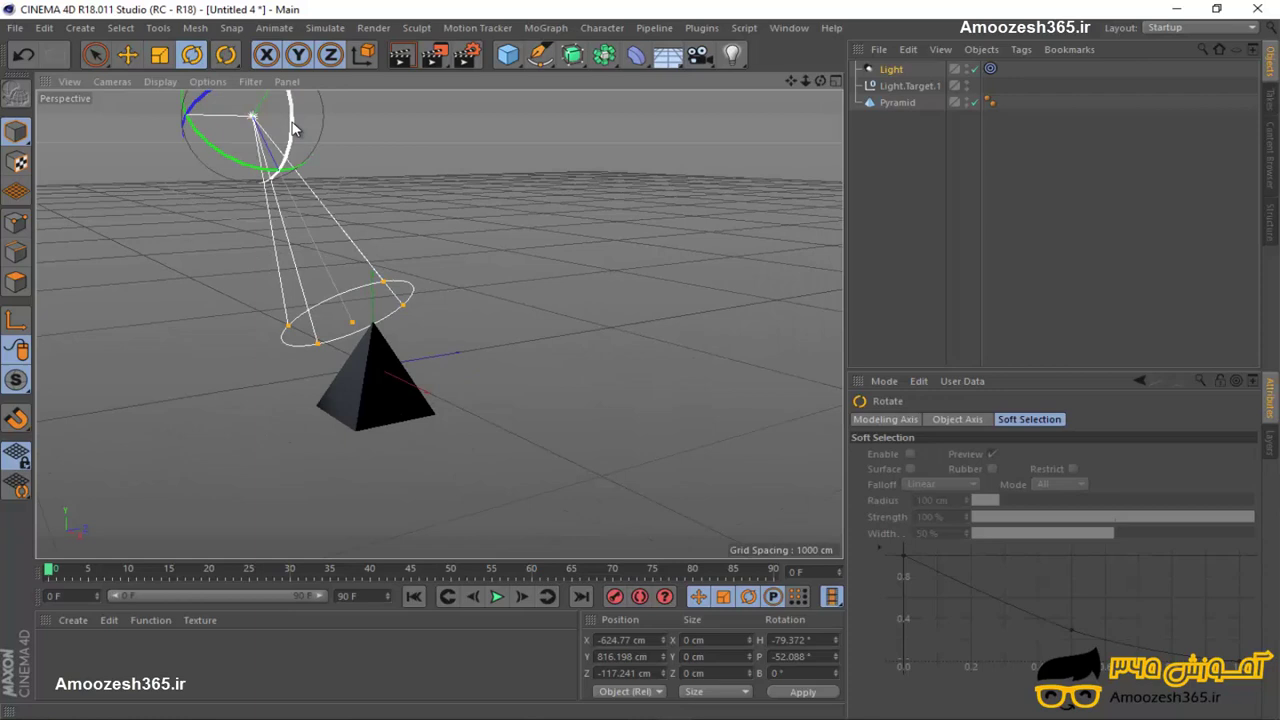
{"action": "left_click_drag", "start_coordinate": [293, 127], "coordinate": [157, 143]}
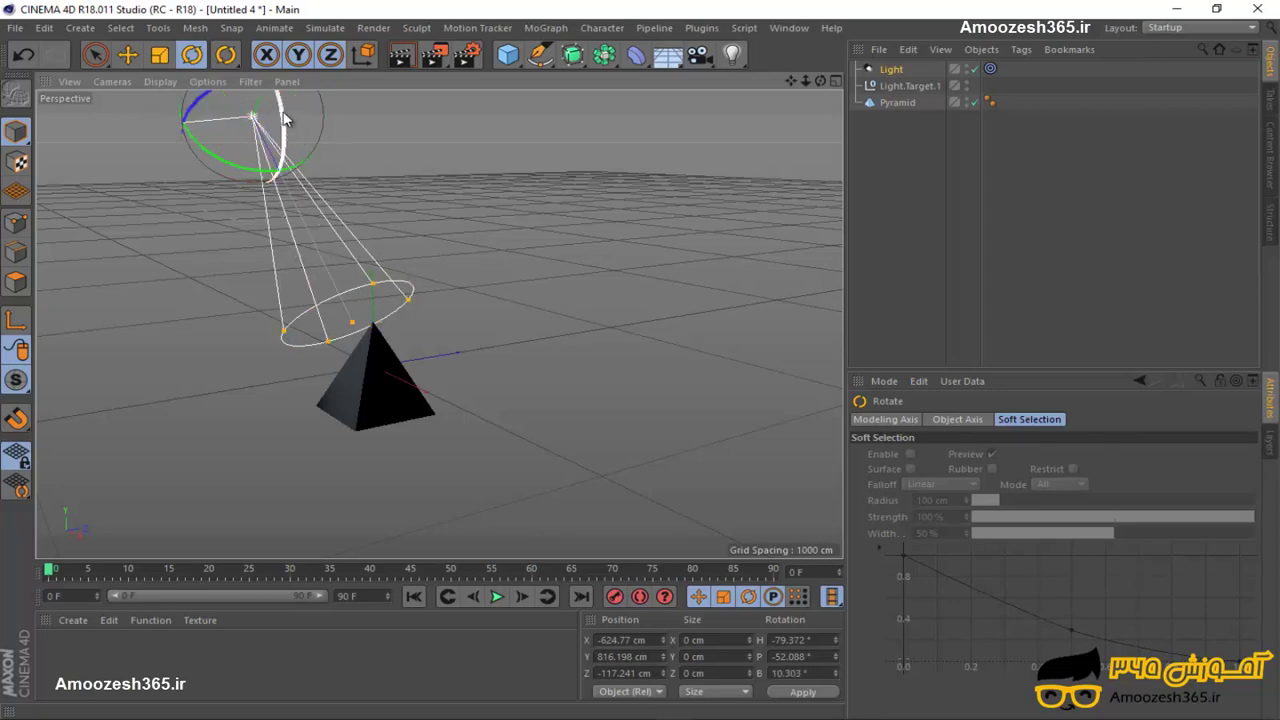
{"action": "left_click_drag", "start_coordinate": [284, 120], "coordinate": [243, 99]}
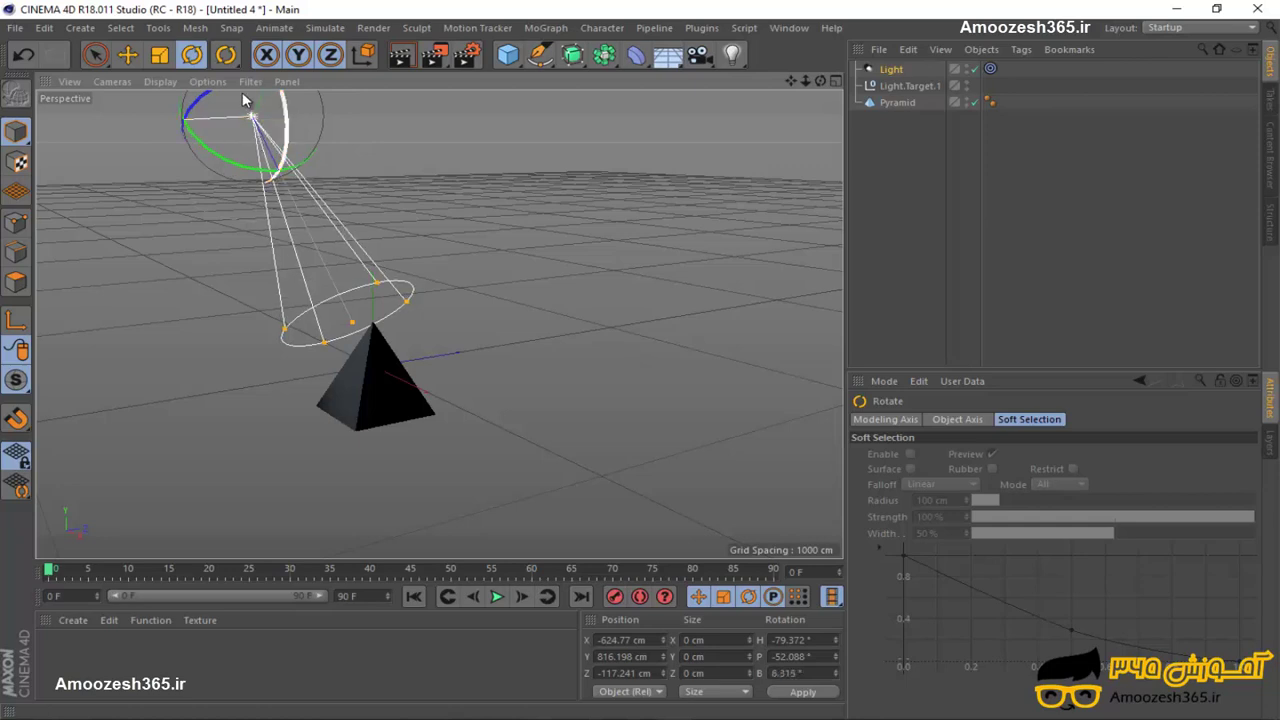
Move the target light lower and farther out, to about X -945, Y 525, Z -353 cm.
{"action": "left_click", "coordinate": [236, 66]}
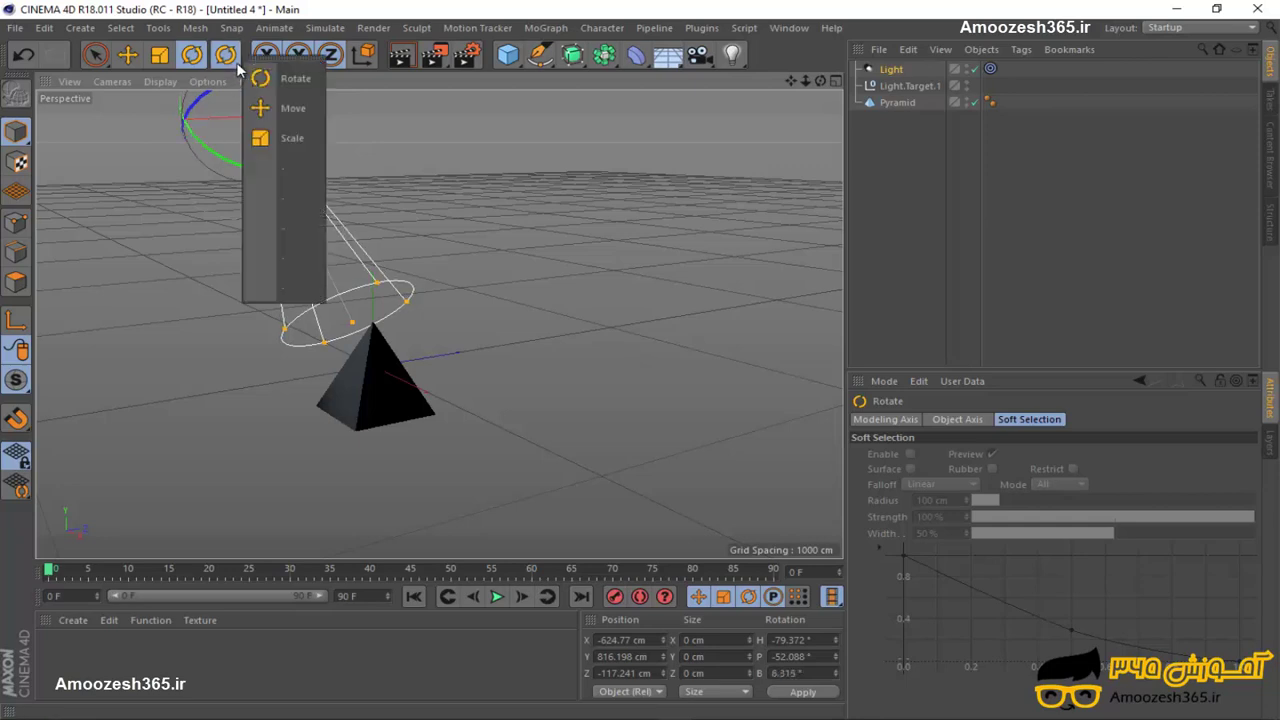
{"action": "left_click", "coordinate": [288, 108]}
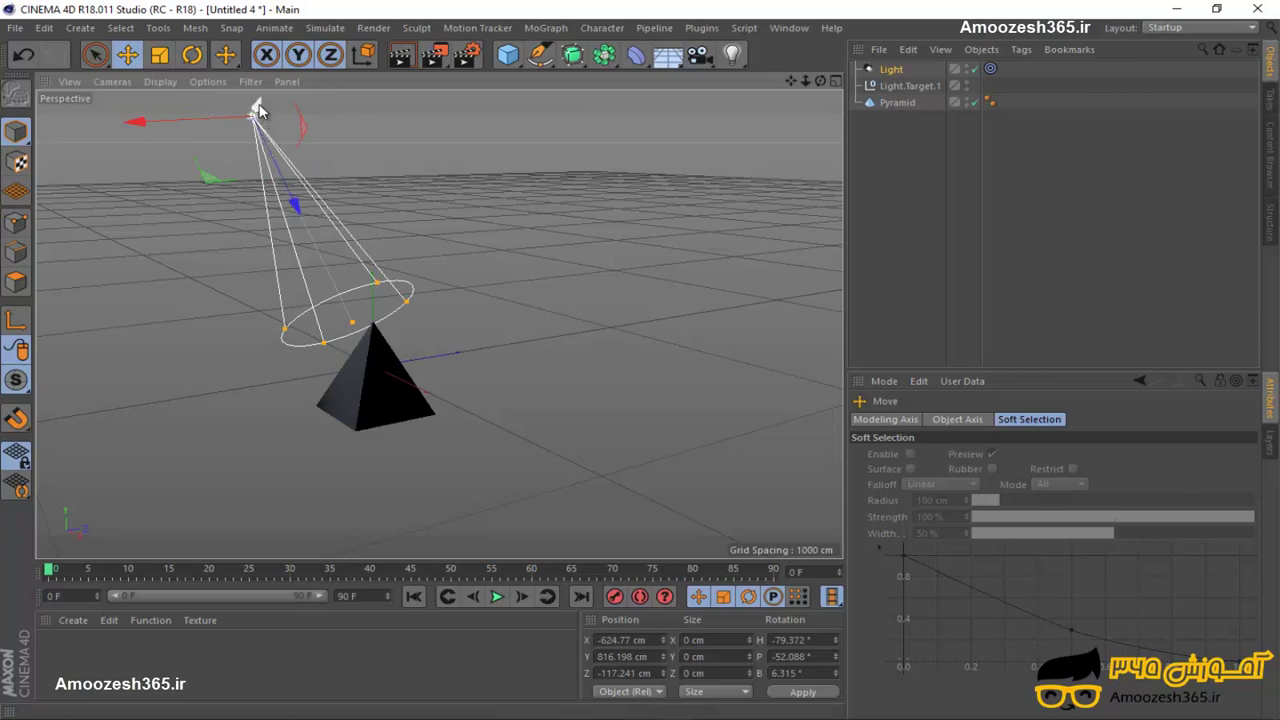
{"action": "left_click_drag", "start_coordinate": [283, 110], "coordinate": [490, 284]}
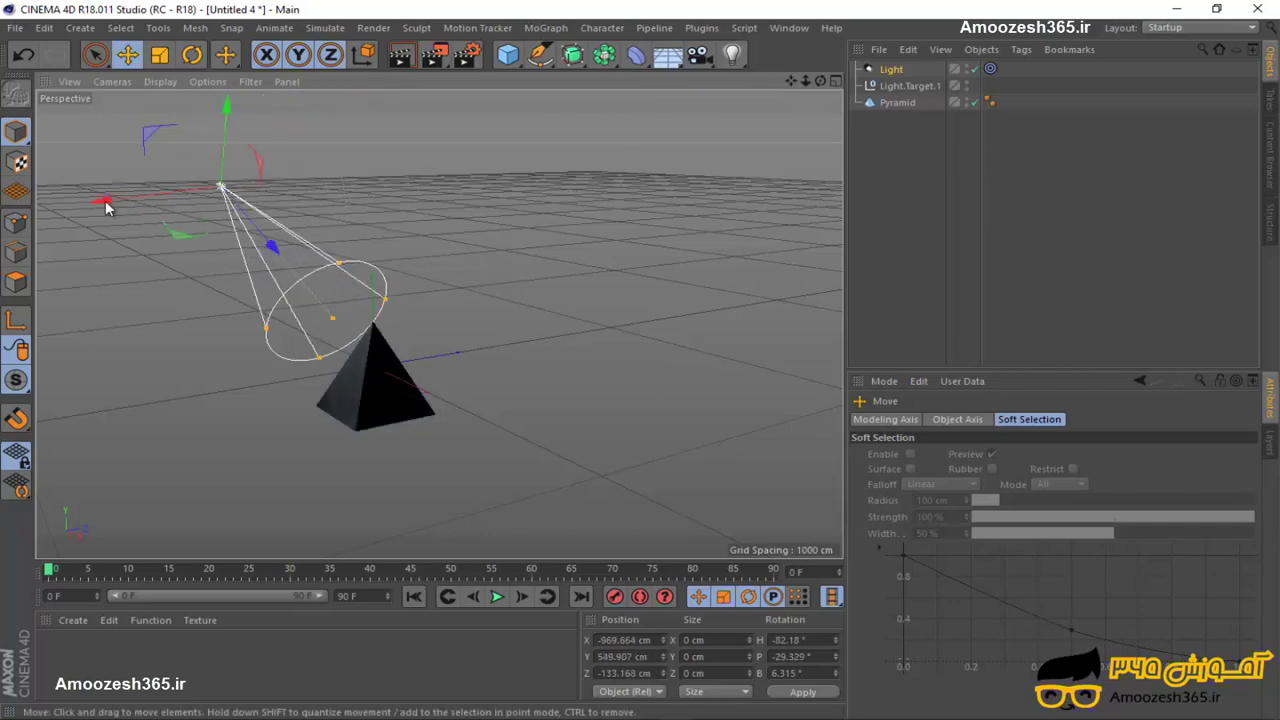
{"action": "left_click_drag", "start_coordinate": [92, 219], "coordinate": [67, 371]}
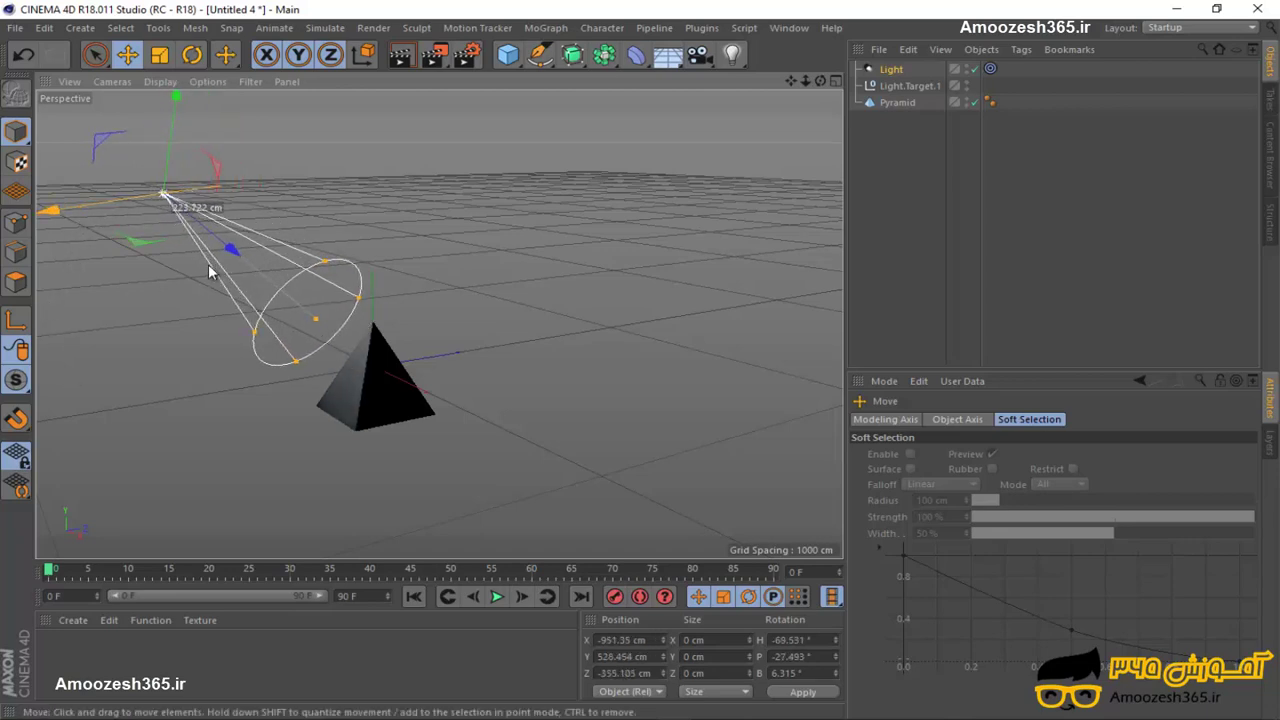
{"action": "mouse_move", "coordinate": [228, 248]}
{"action": "left_mouse_down"}
{"action": "mouse_move", "coordinate": [335, 335]}
{"action": "mouse_move", "coordinate": [242, 238]}
{"action": "left_mouse_up"}
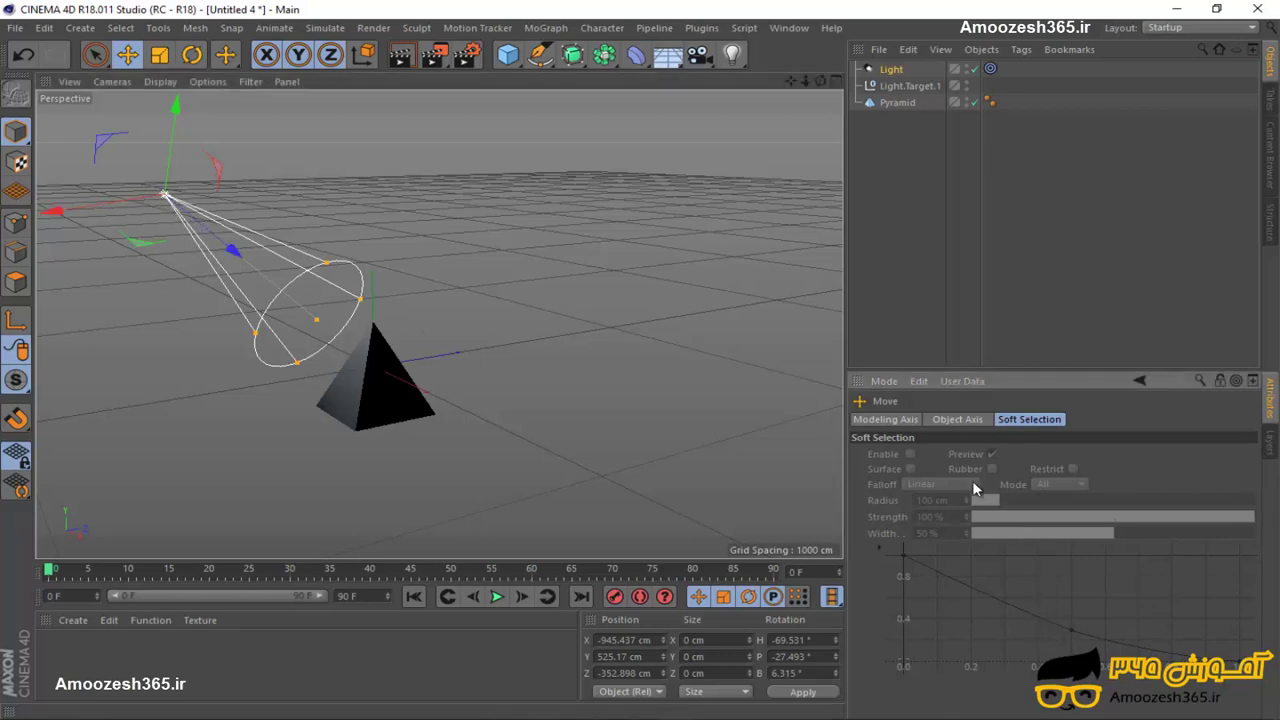
{"action": "left_click", "coordinate": [958, 419]}
{"action": "left_click", "coordinate": [1020, 419]}
{"action": "key", "text": "ctrl+z"}
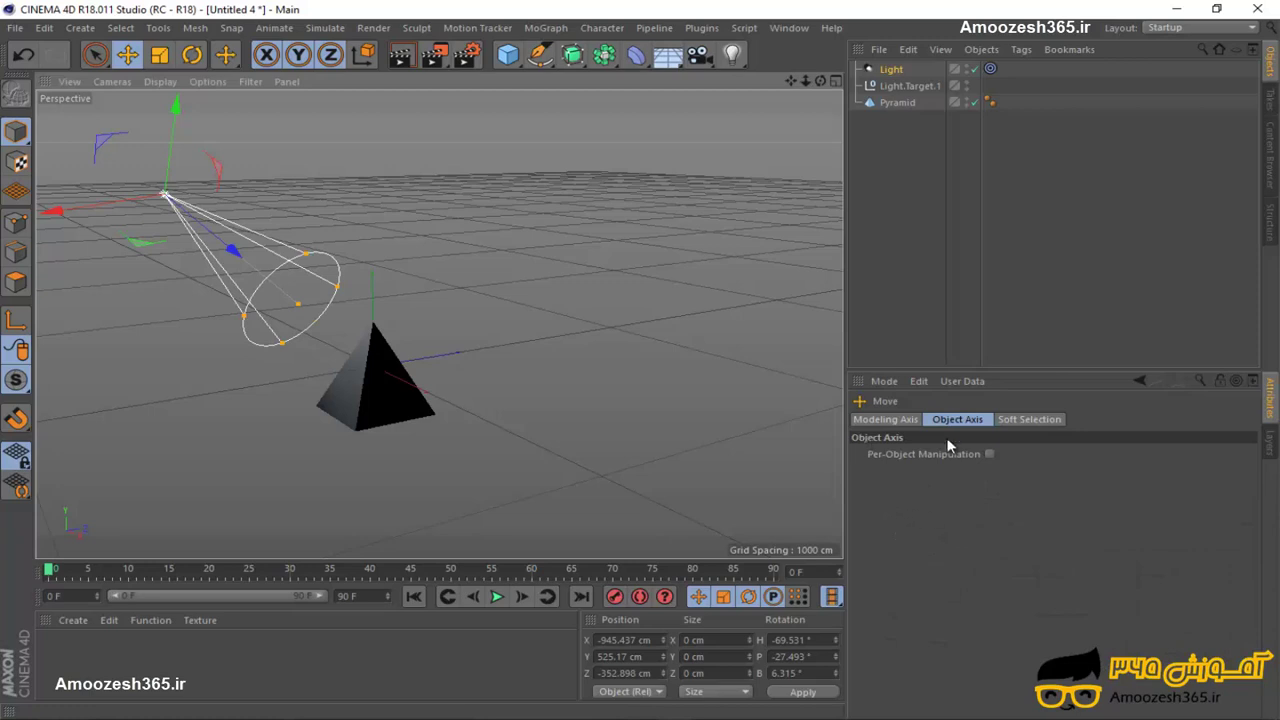
{"action": "left_click", "coordinate": [1025, 420]}
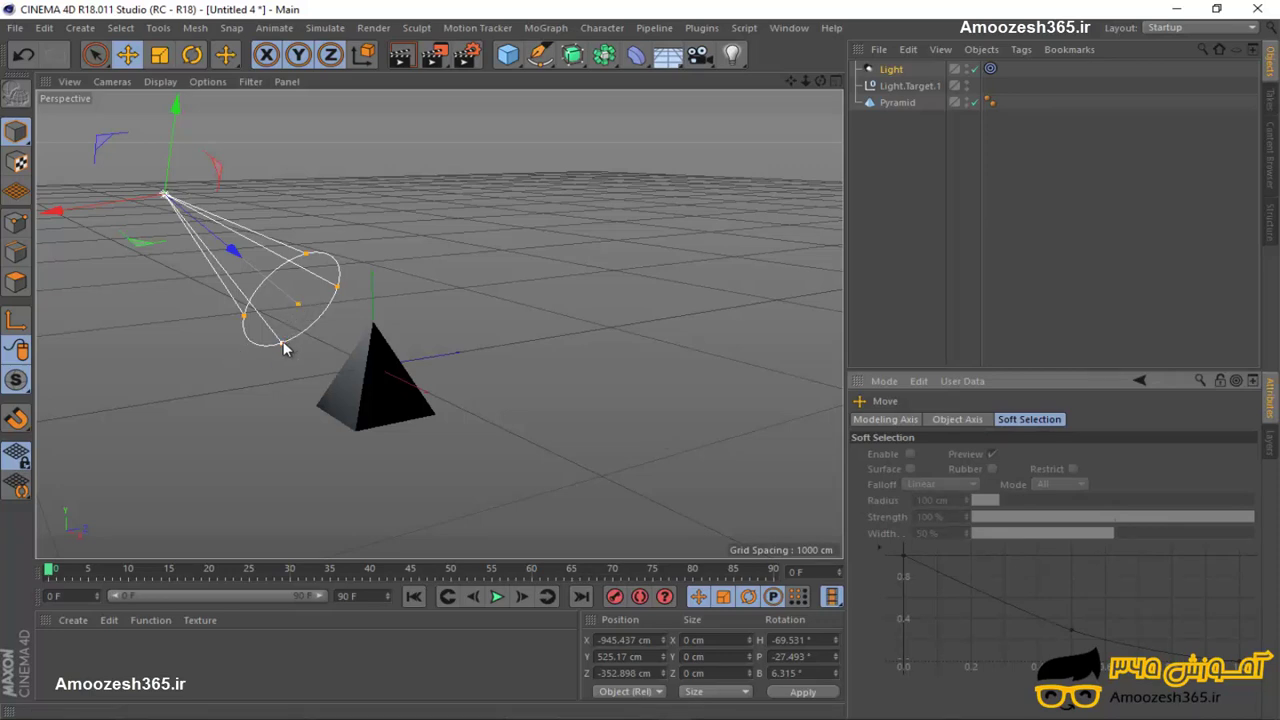
Widen and lengthen the target light's cone with its handles so that it reaches the pyramid.
{"action": "left_click_drag", "start_coordinate": [281, 357], "coordinate": [246, 326]}
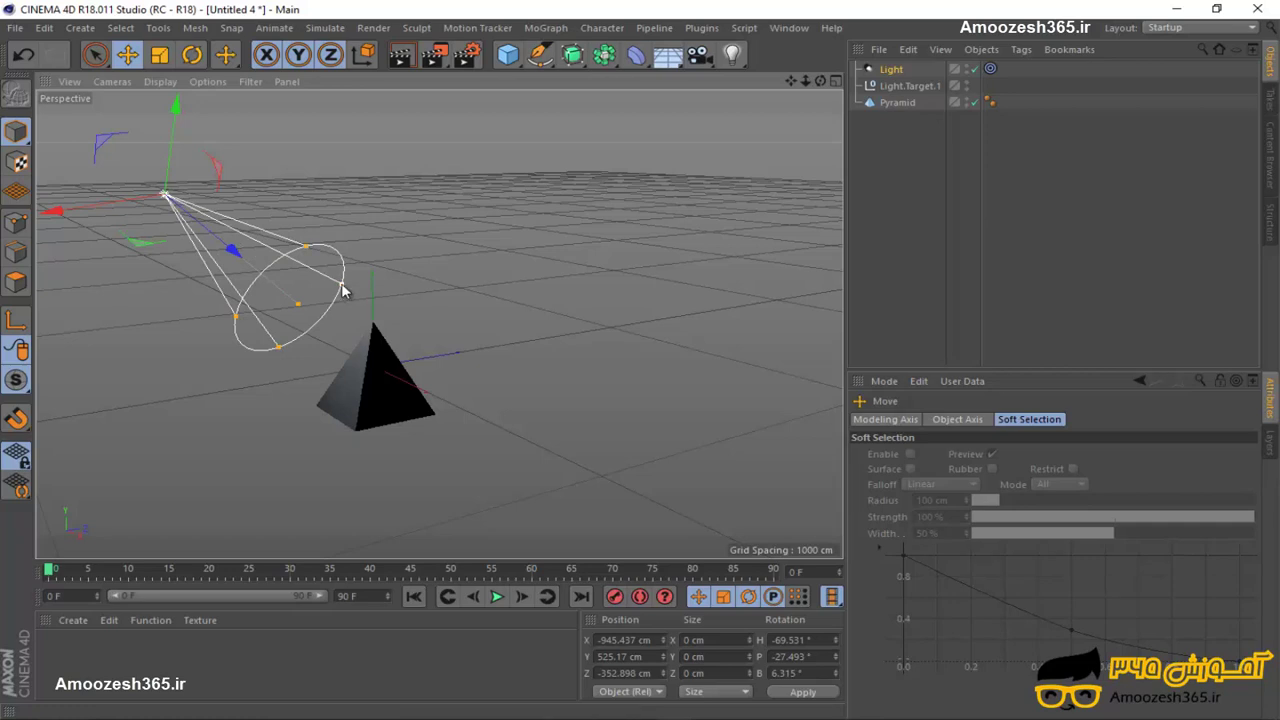
{"action": "left_click_drag", "start_coordinate": [342, 290], "coordinate": [379, 371]}
{"action": "left_click_drag", "start_coordinate": [328, 315], "coordinate": [343, 339]}
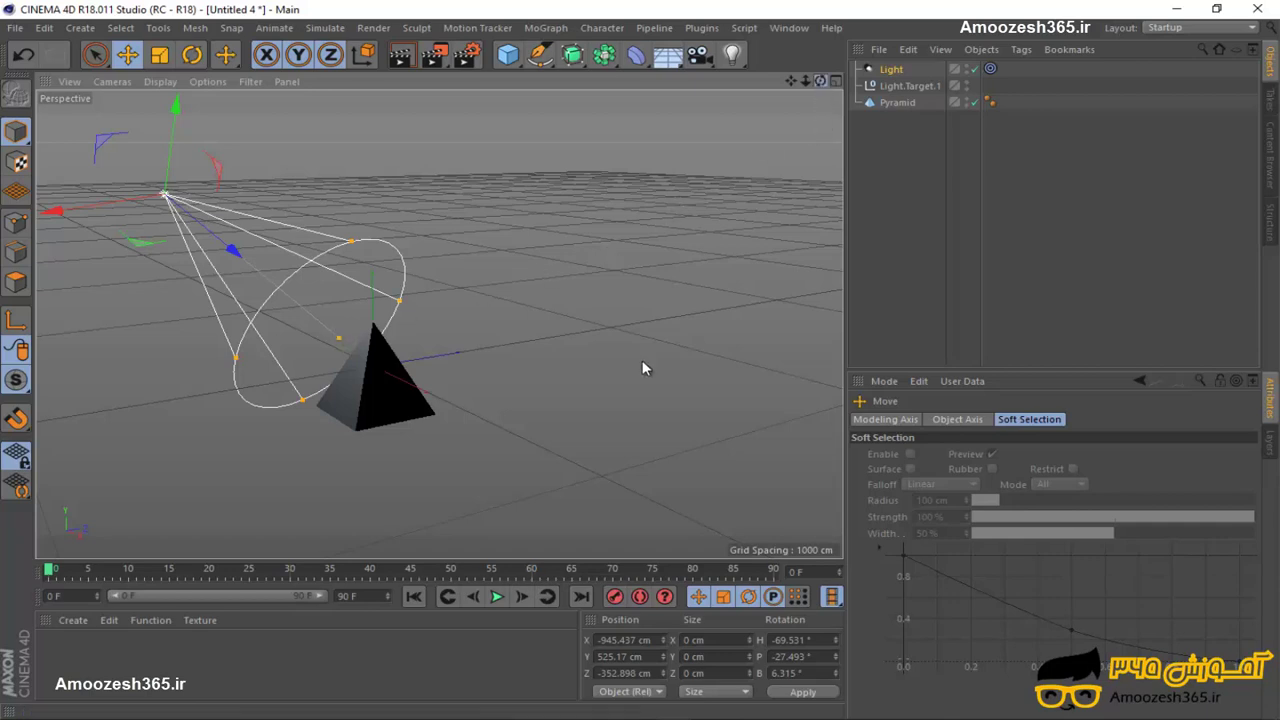
Move the target light around and above the pyramid, to about X -1049, Y 734, Z 185 cm.
{"action": "mouse_move", "coordinate": [642, 362]}
{"action": "left_mouse_down", "text": "alt"}
{"action": "mouse_move", "coordinate": [638, 378]}
{"action": "mouse_move", "coordinate": [632, 362]}
{"action": "left_mouse_up", "text": "alt"}
{"action": "left_click_drag", "start_coordinate": [609, 362], "coordinate": [641, 361], "text": "alt"}
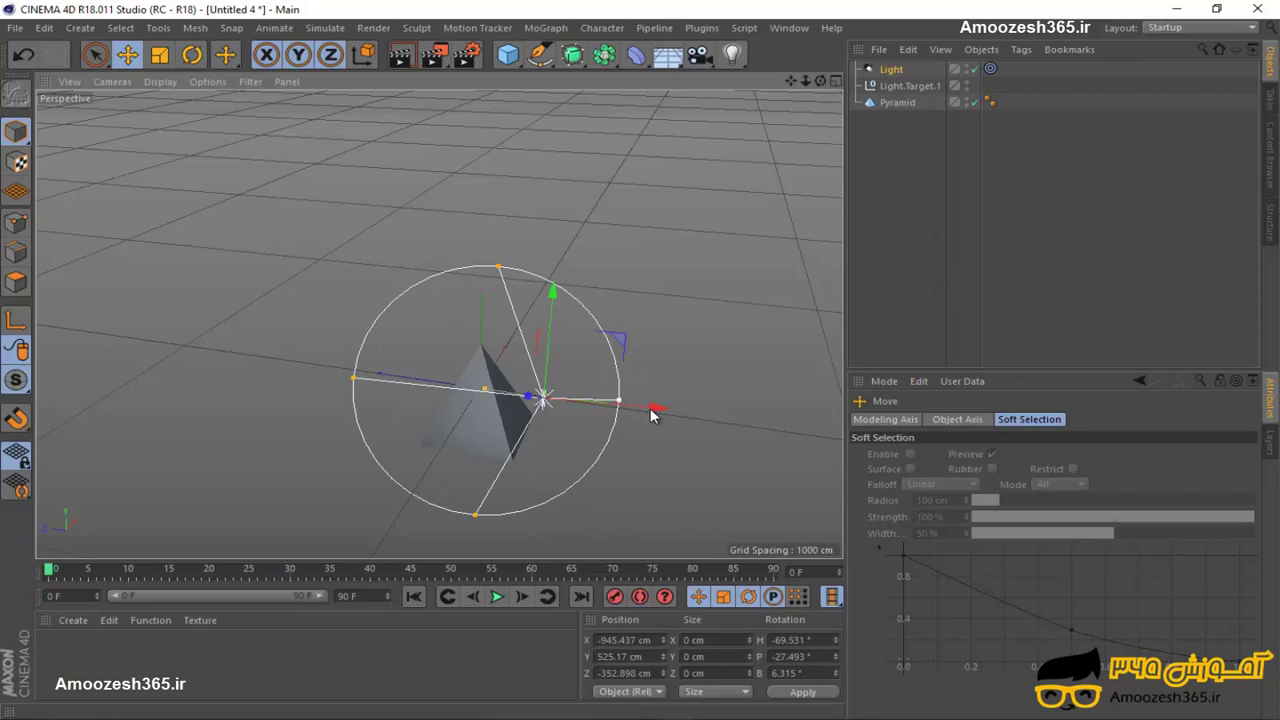
{"action": "left_click_drag", "start_coordinate": [651, 415], "coordinate": [255, 360]}
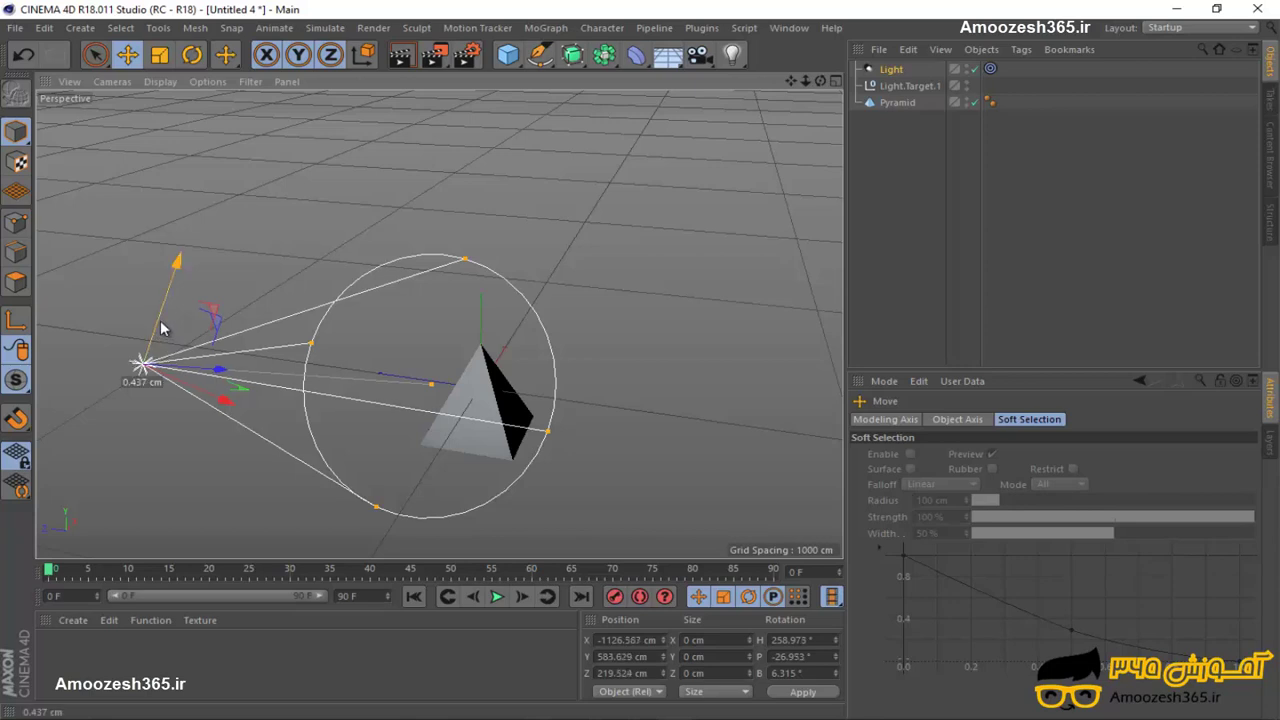
{"action": "left_click_drag", "start_coordinate": [173, 320], "coordinate": [207, 264]}
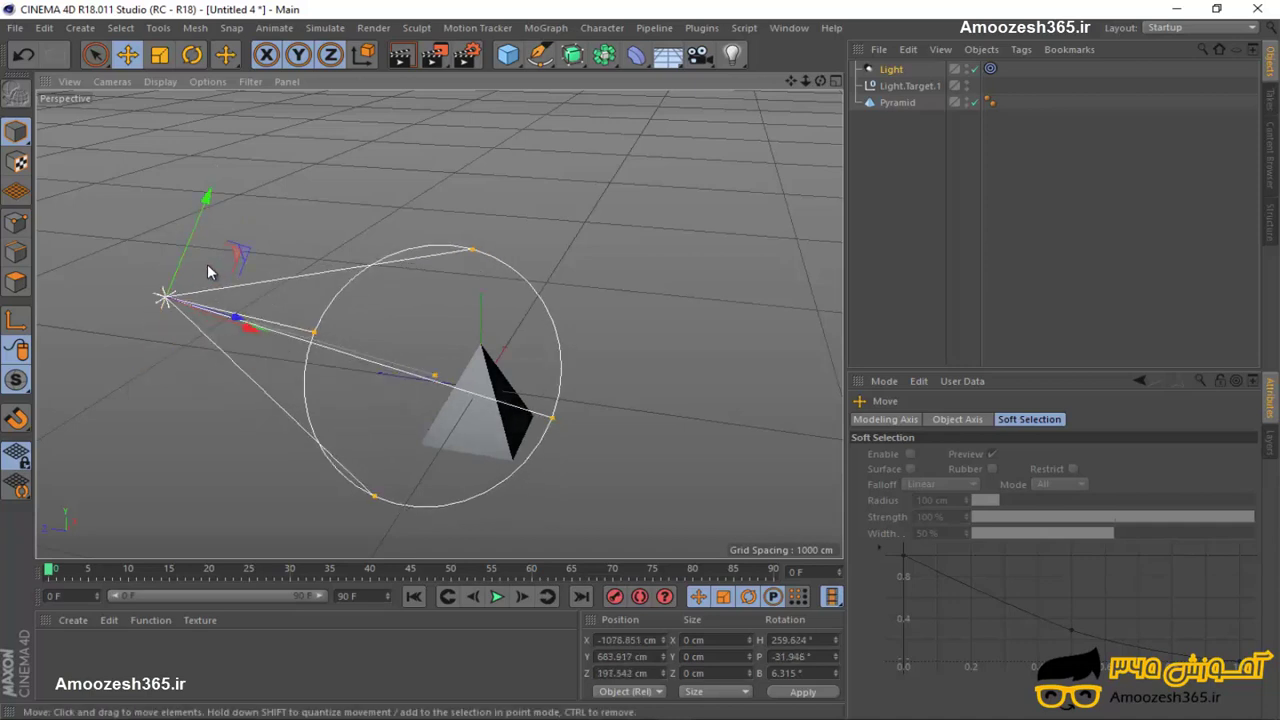
{"action": "left_click", "coordinate": [471, 247]}
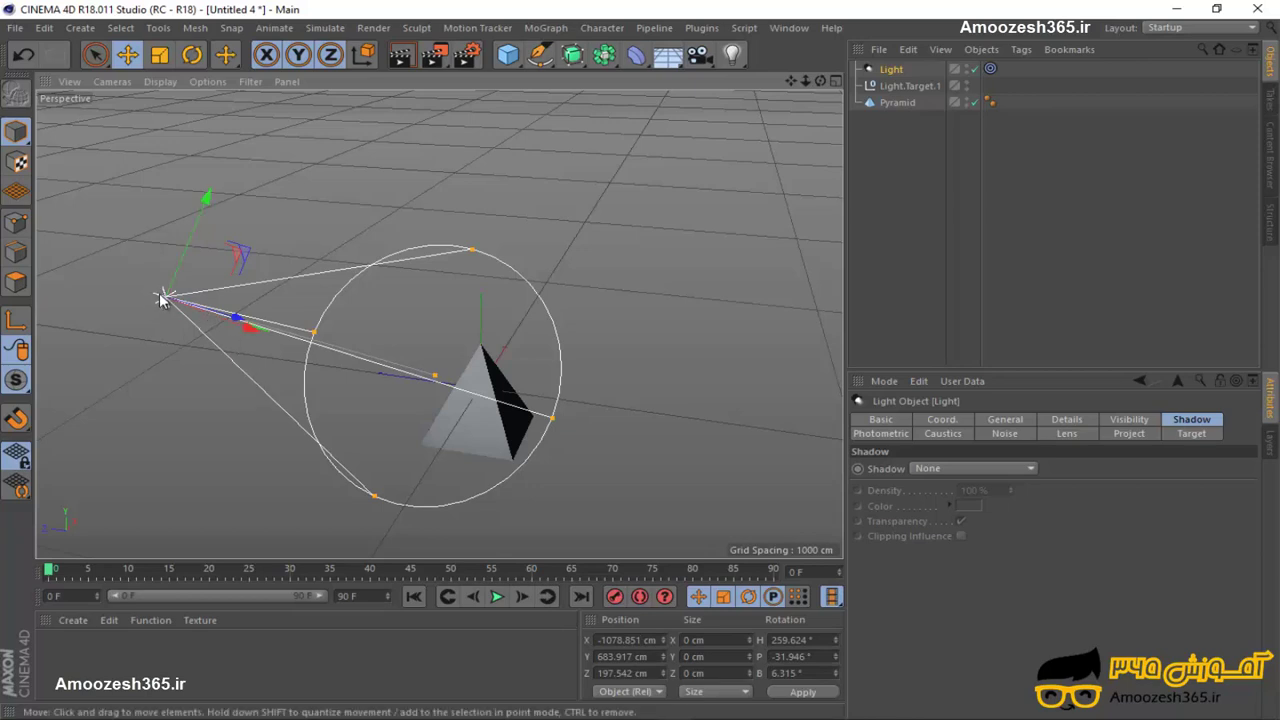
{"action": "left_click_drag", "start_coordinate": [174, 268], "coordinate": [283, 306]}
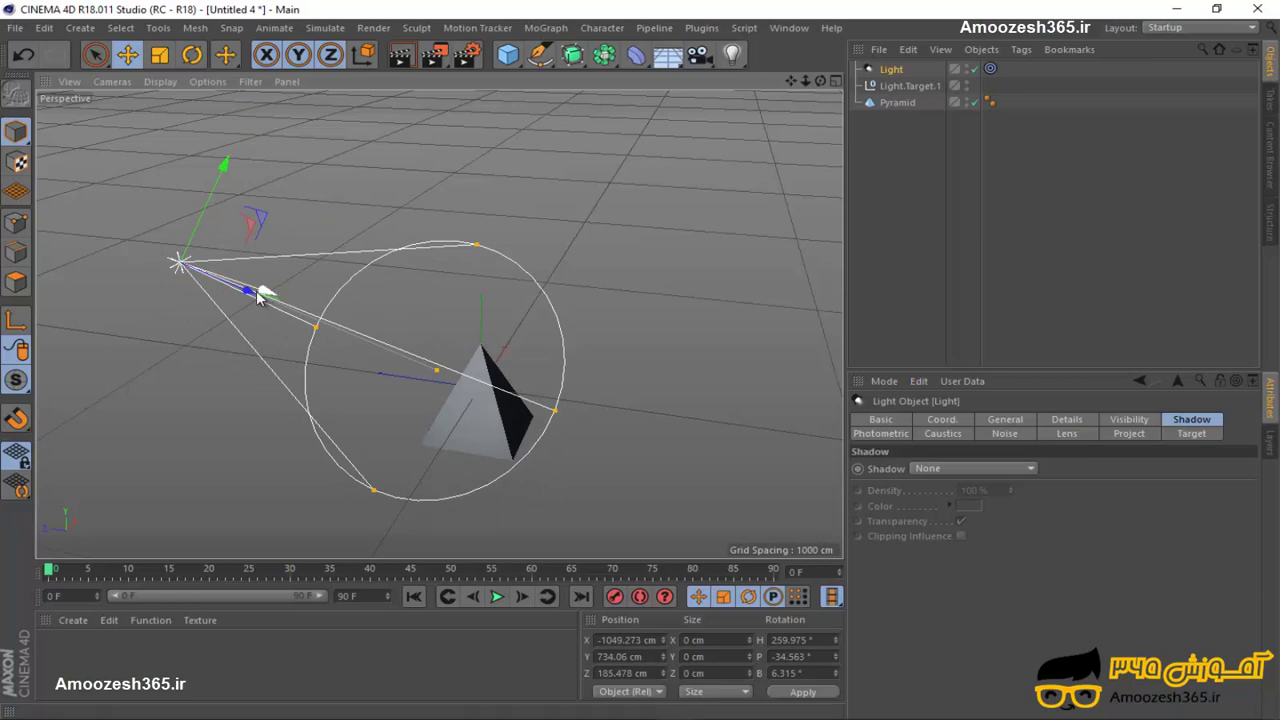
Delete the target light, and bring up the file selection for an IES light and cancel it.
{"action": "key", "text": "Delete"}
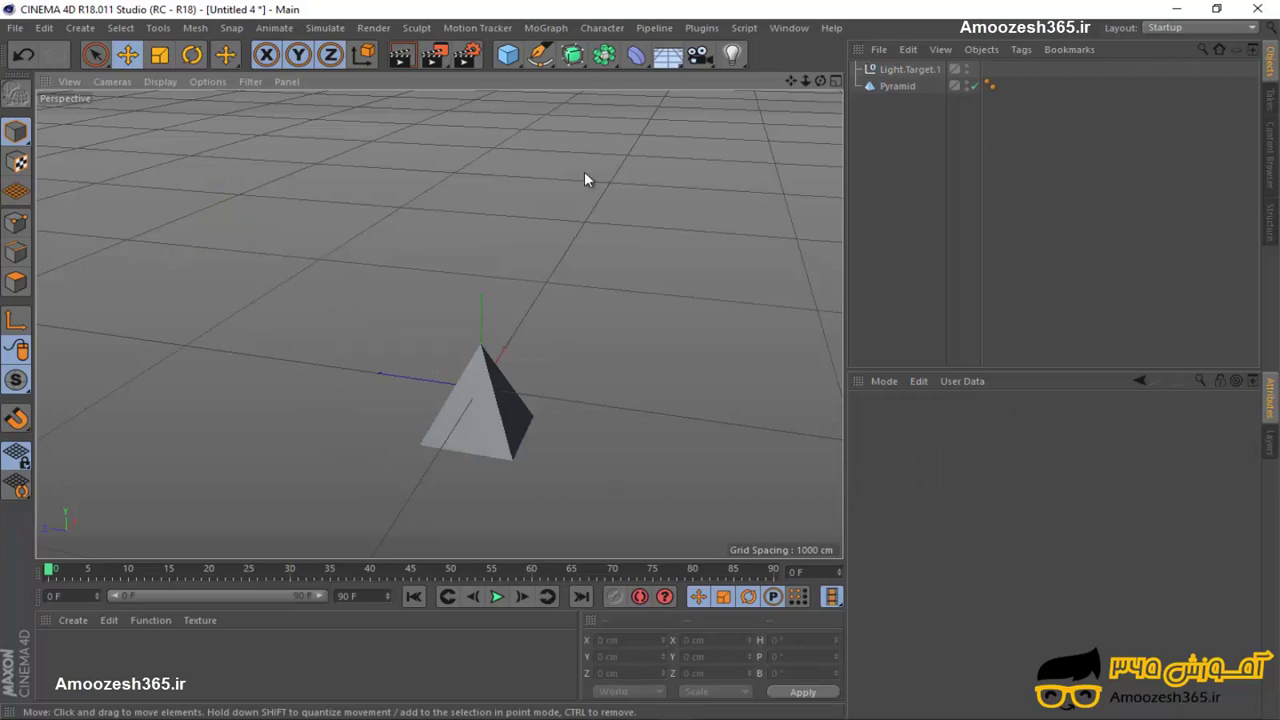
{"action": "left_click_drag", "start_coordinate": [742, 66], "coordinate": [797, 146]}
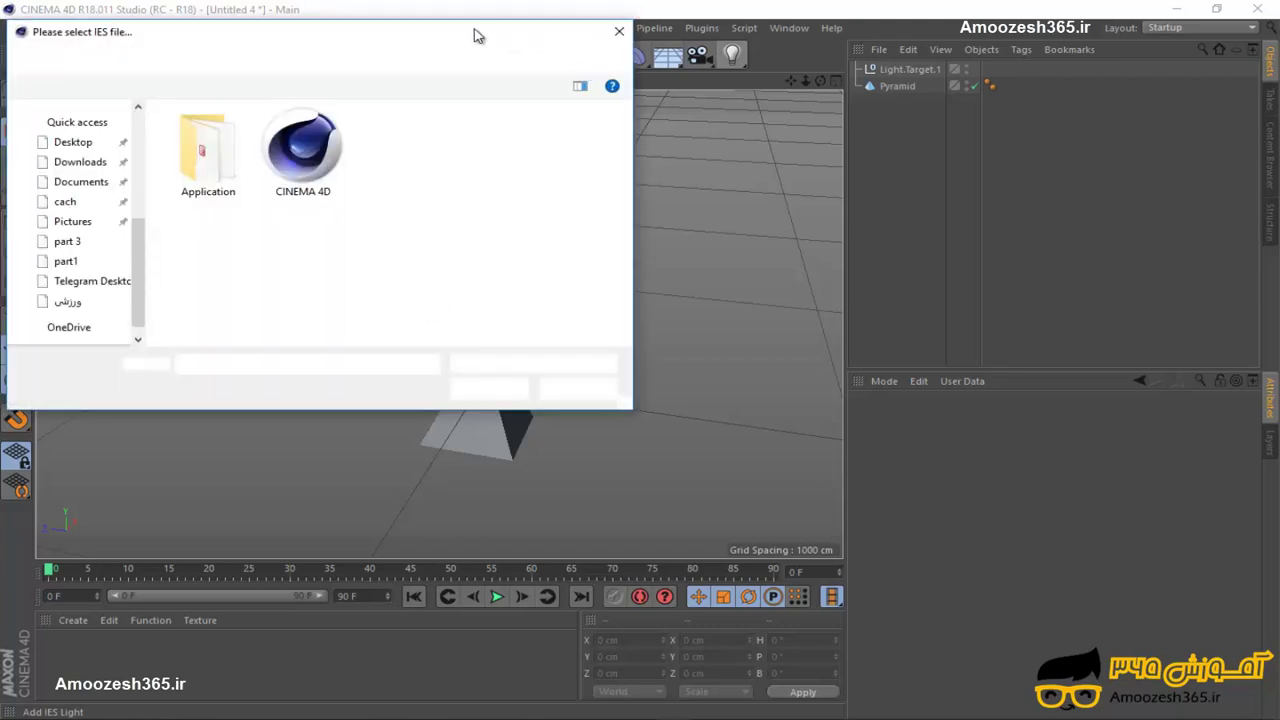
{"action": "left_click_drag", "start_coordinate": [494, 40], "coordinate": [533, 48]}
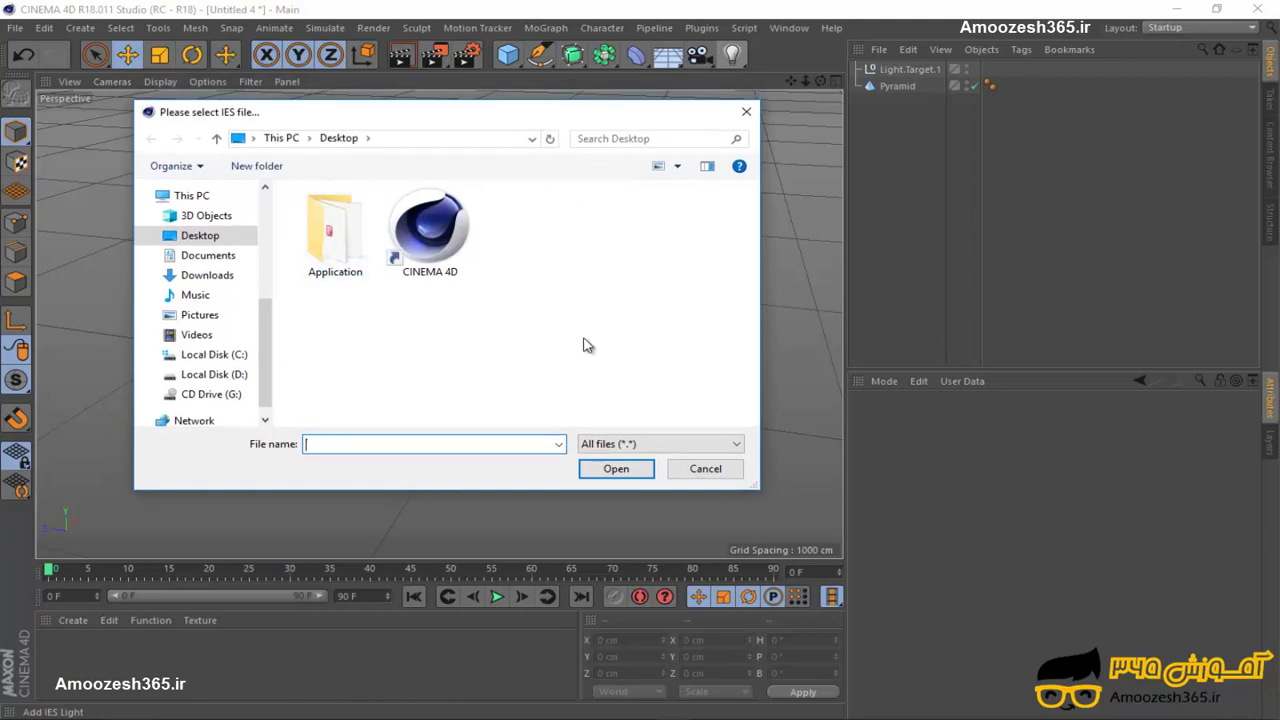
{"action": "left_click", "coordinate": [746, 112]}
{"action": "left_click", "coordinate": [732, 55]}
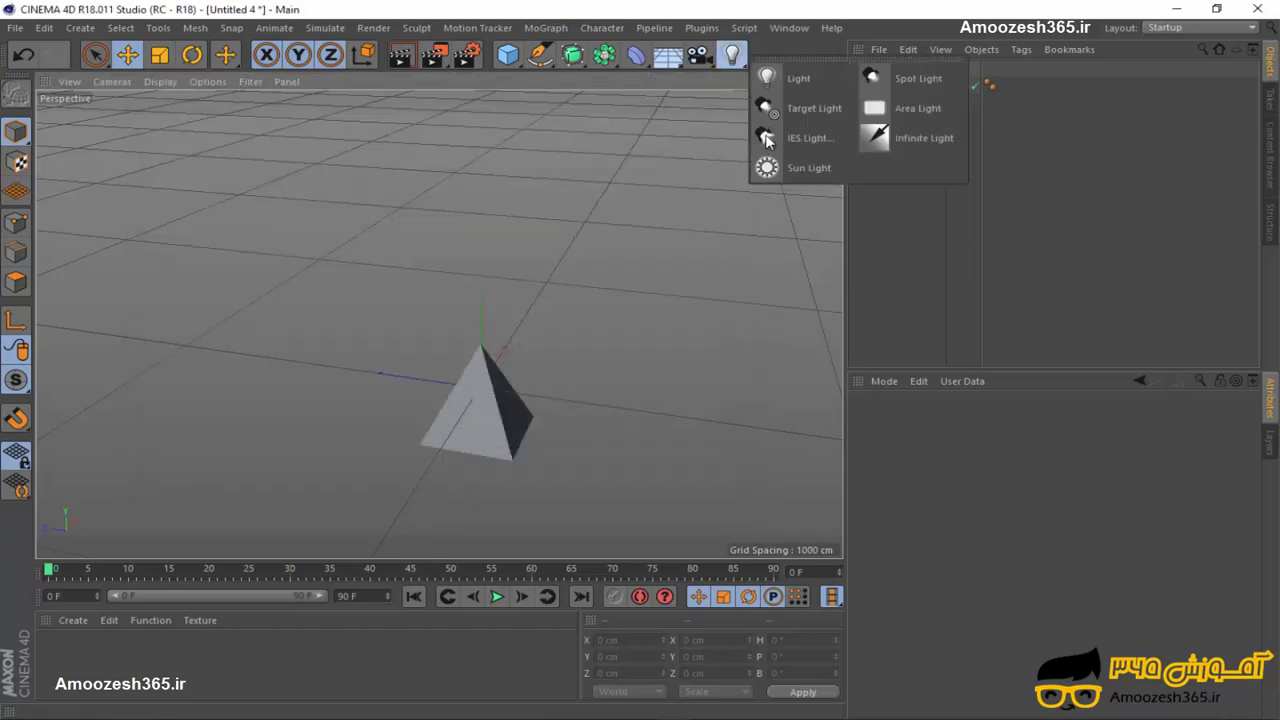
{"action": "left_click", "coordinate": [821, 140]}
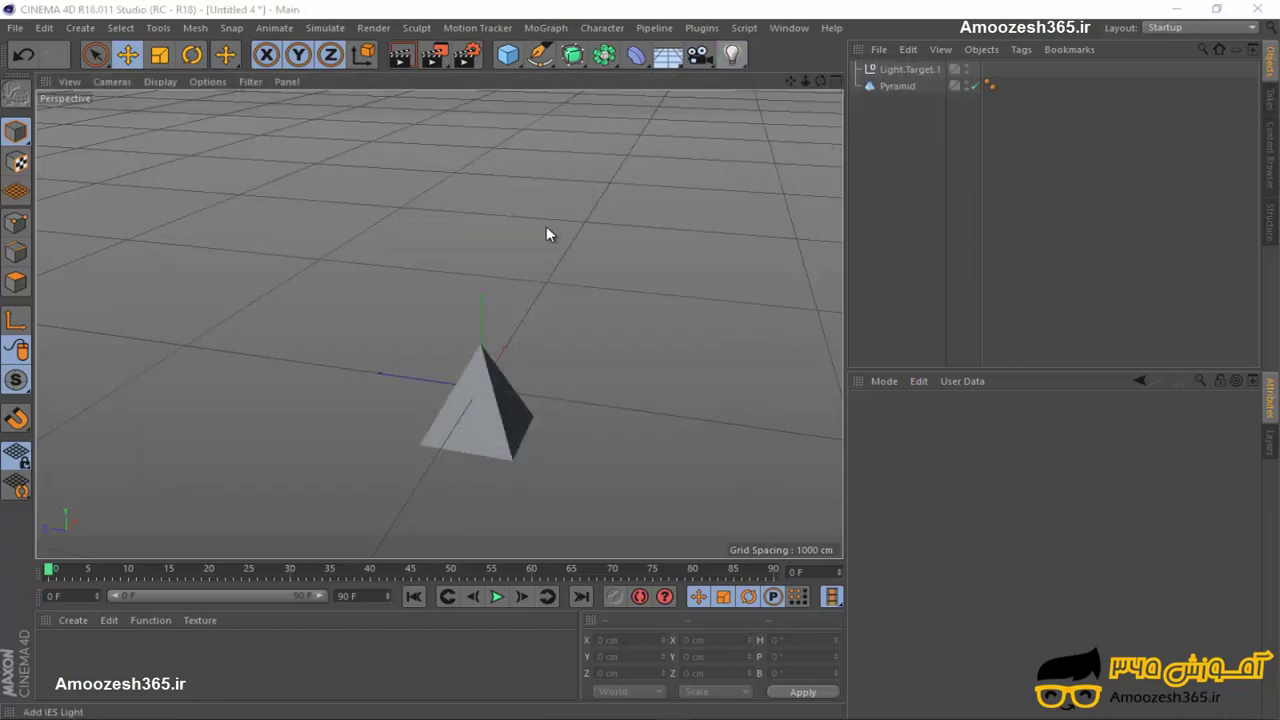
{"action": "left_click_drag", "start_coordinate": [449, 123], "coordinate": [463, 149]}
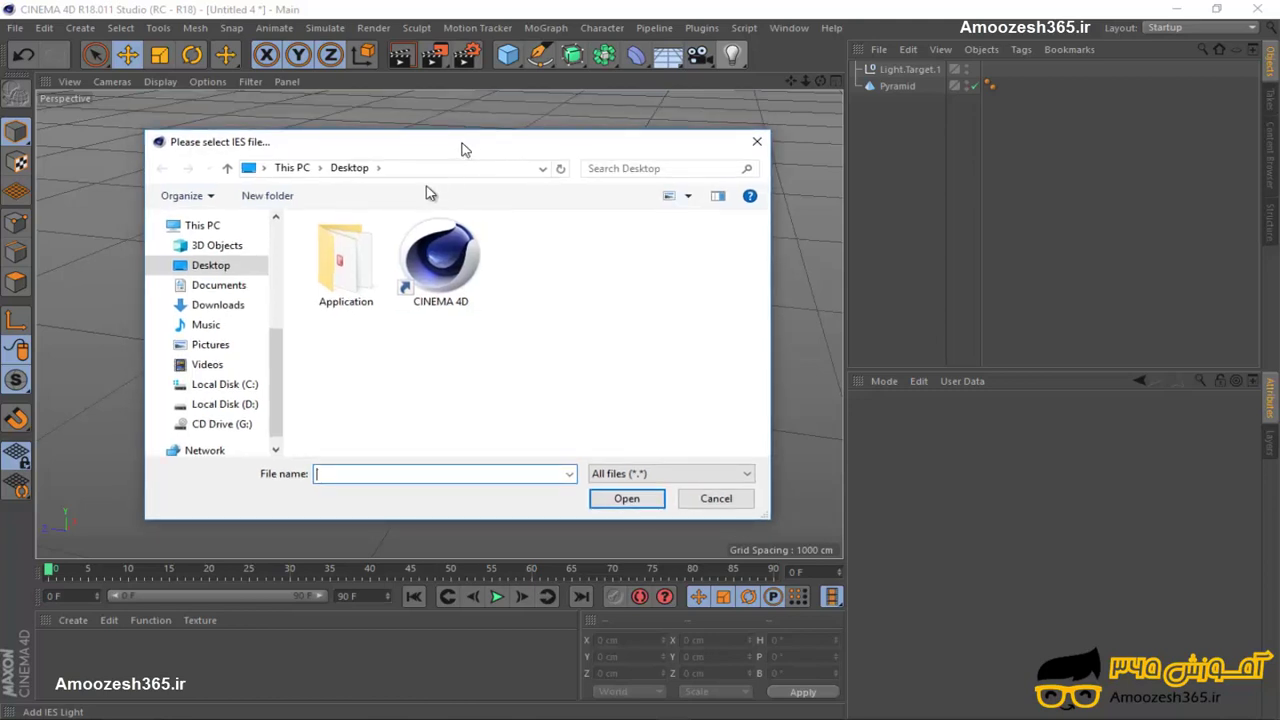
{"action": "left_click", "coordinate": [757, 142]}
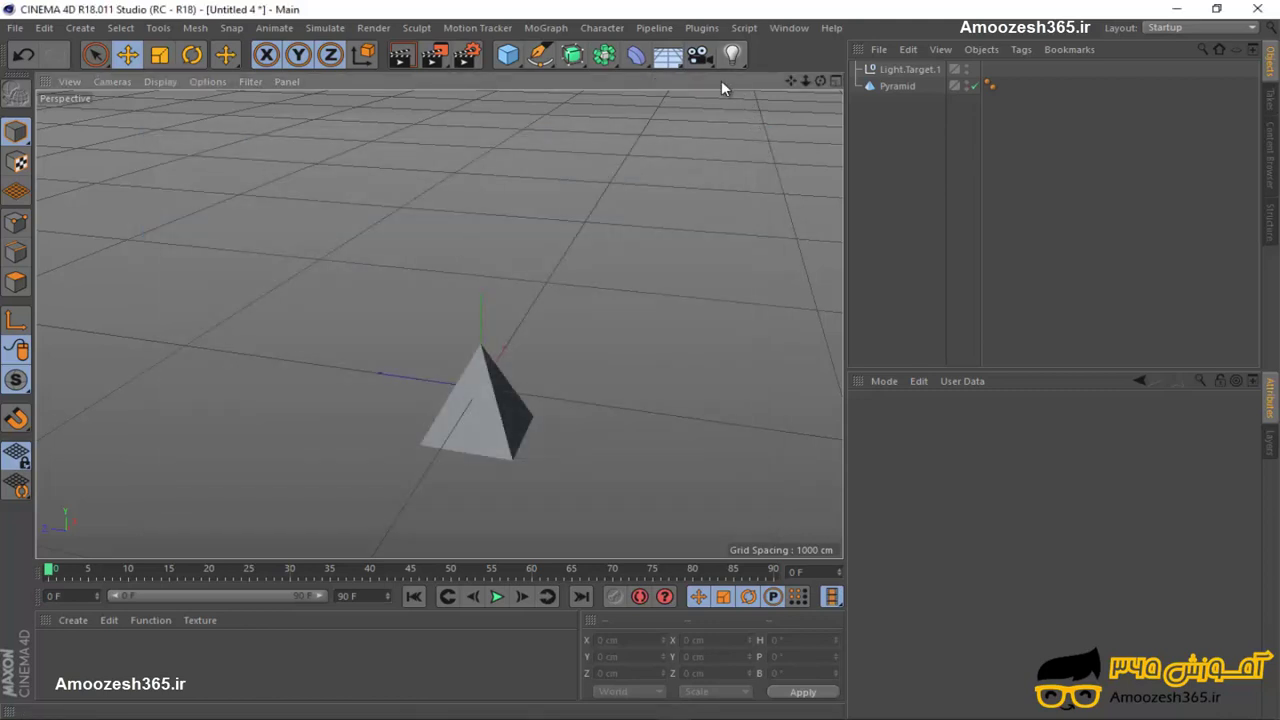
Add a sun light and set its shadow color to near-white, with hue 92°, saturation 2% and value 97%.
{"action": "left_click", "coordinate": [747, 62]}
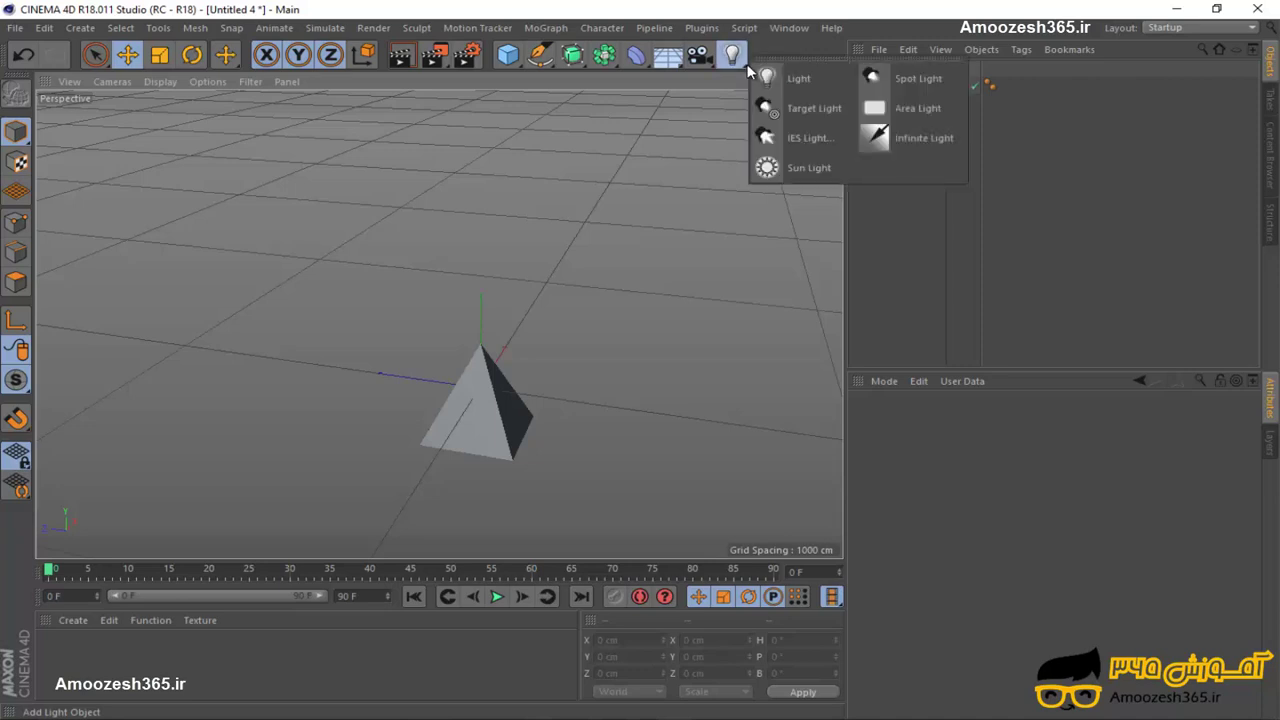
{"action": "left_click", "coordinate": [805, 170]}
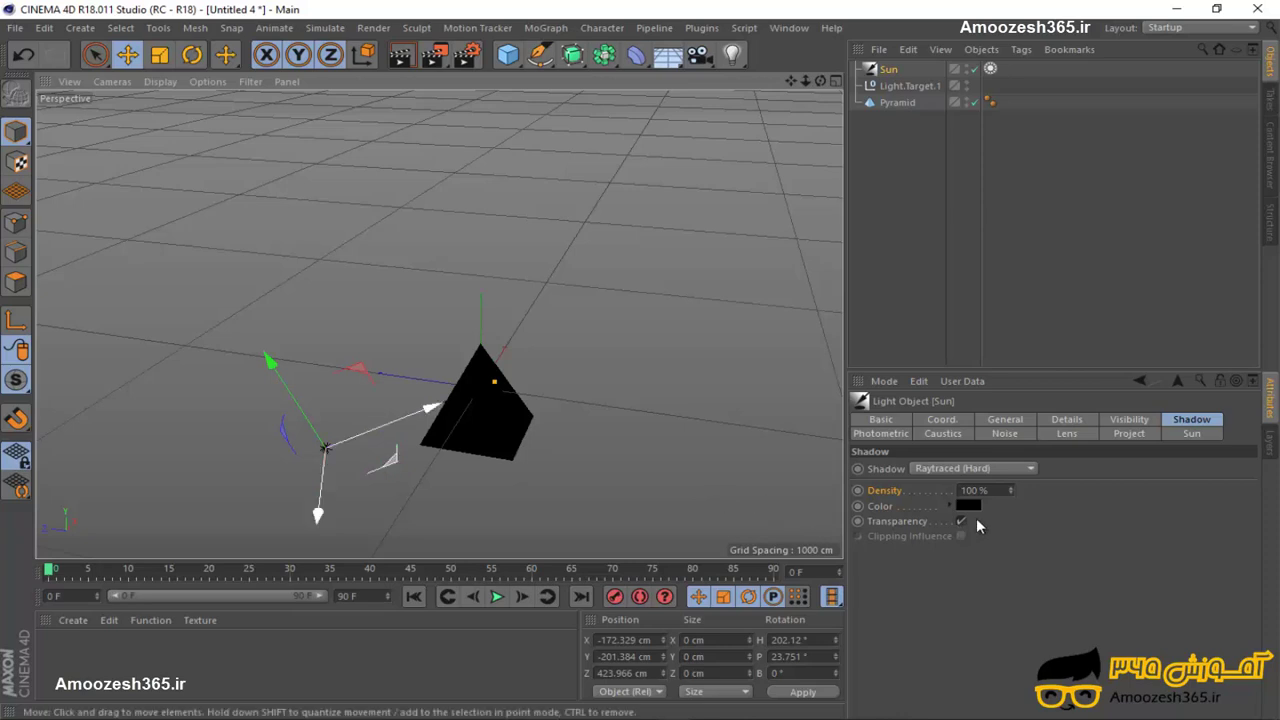
{"action": "mouse_move", "coordinate": [969, 506]}
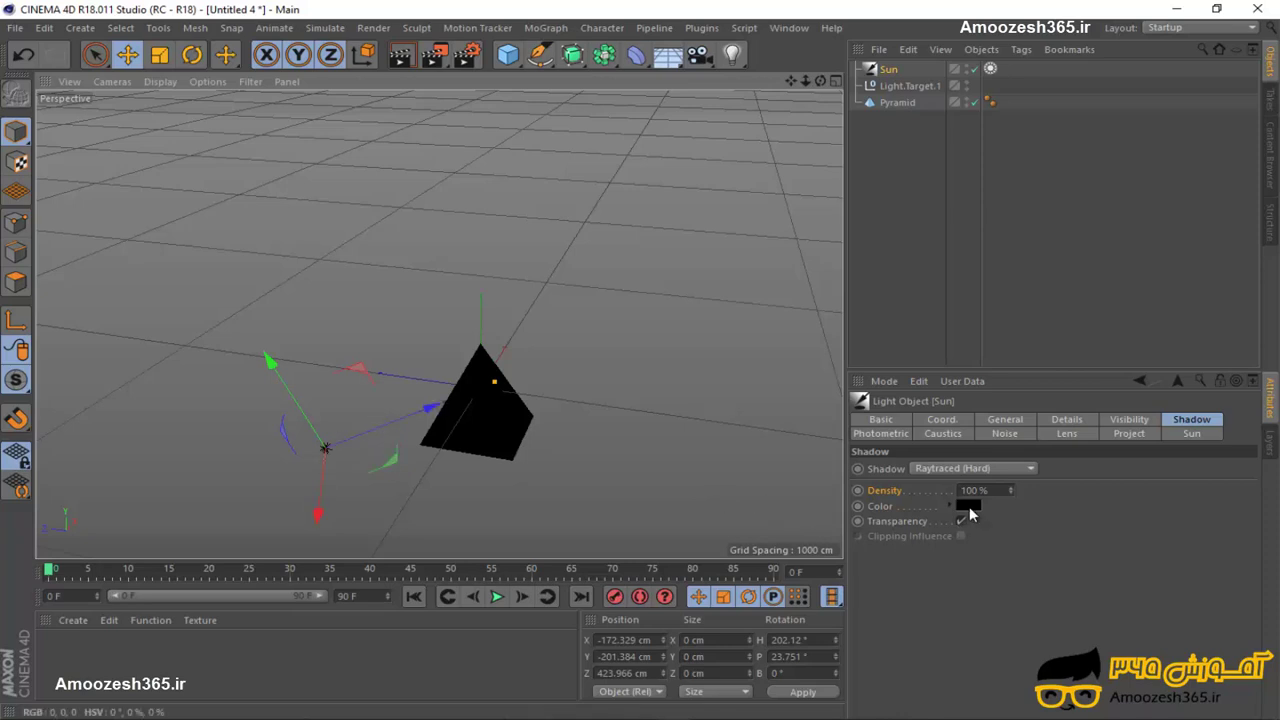
{"action": "left_click", "coordinate": [969, 506]}
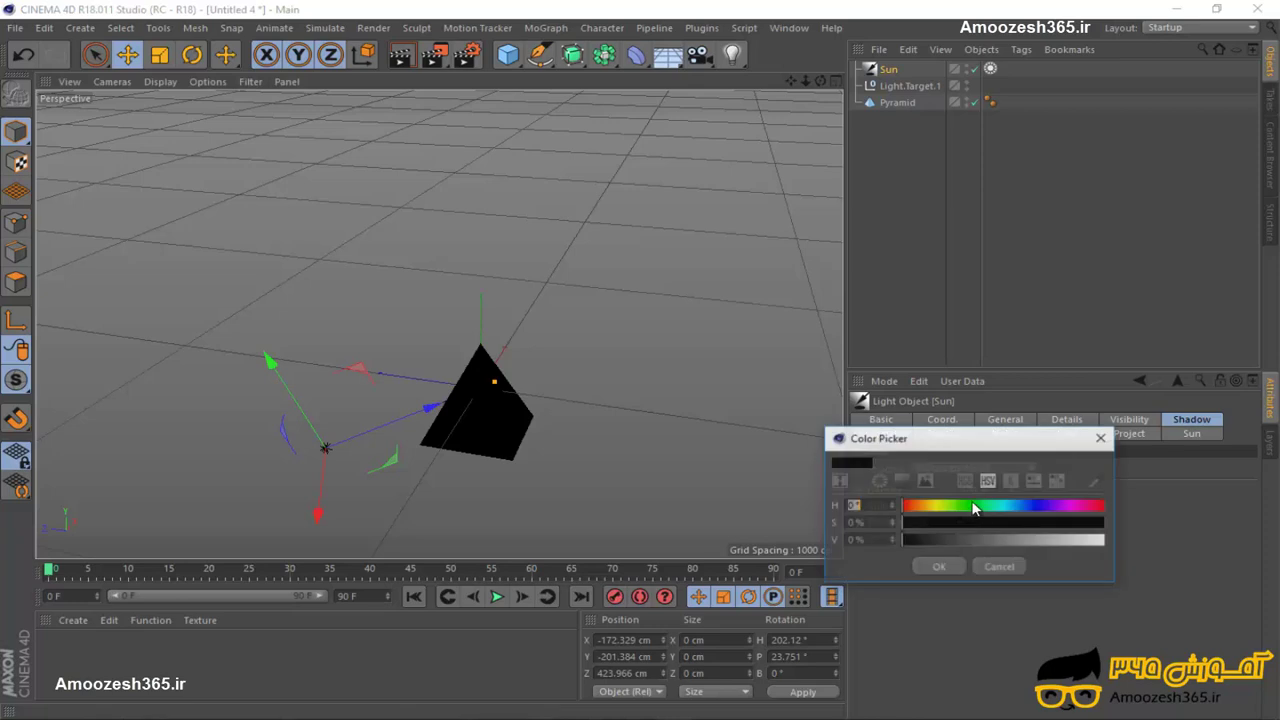
{"action": "left_click_drag", "start_coordinate": [990, 438], "coordinate": [1001, 365]}
{"action": "left_click", "coordinate": [984, 435]}
{"action": "left_click_drag", "start_coordinate": [984, 436], "coordinate": [967, 437]}
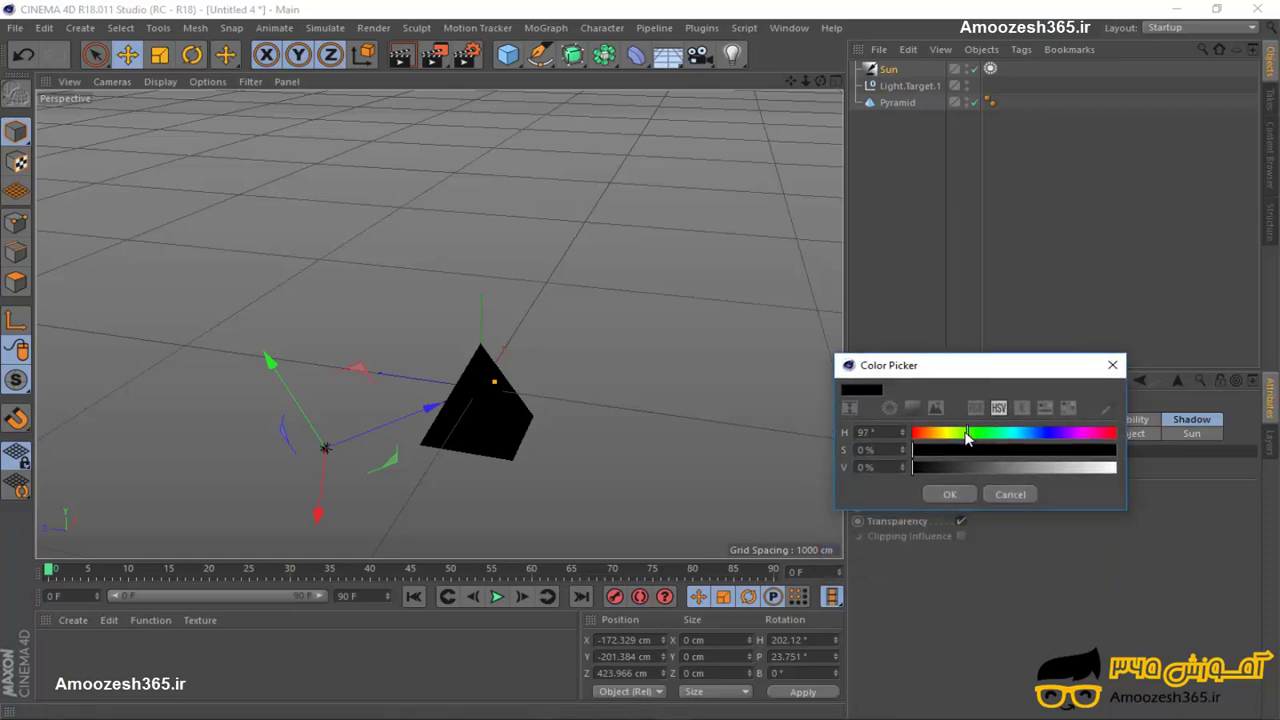
{"action": "left_click_drag", "start_coordinate": [1040, 468], "coordinate": [1096, 467]}
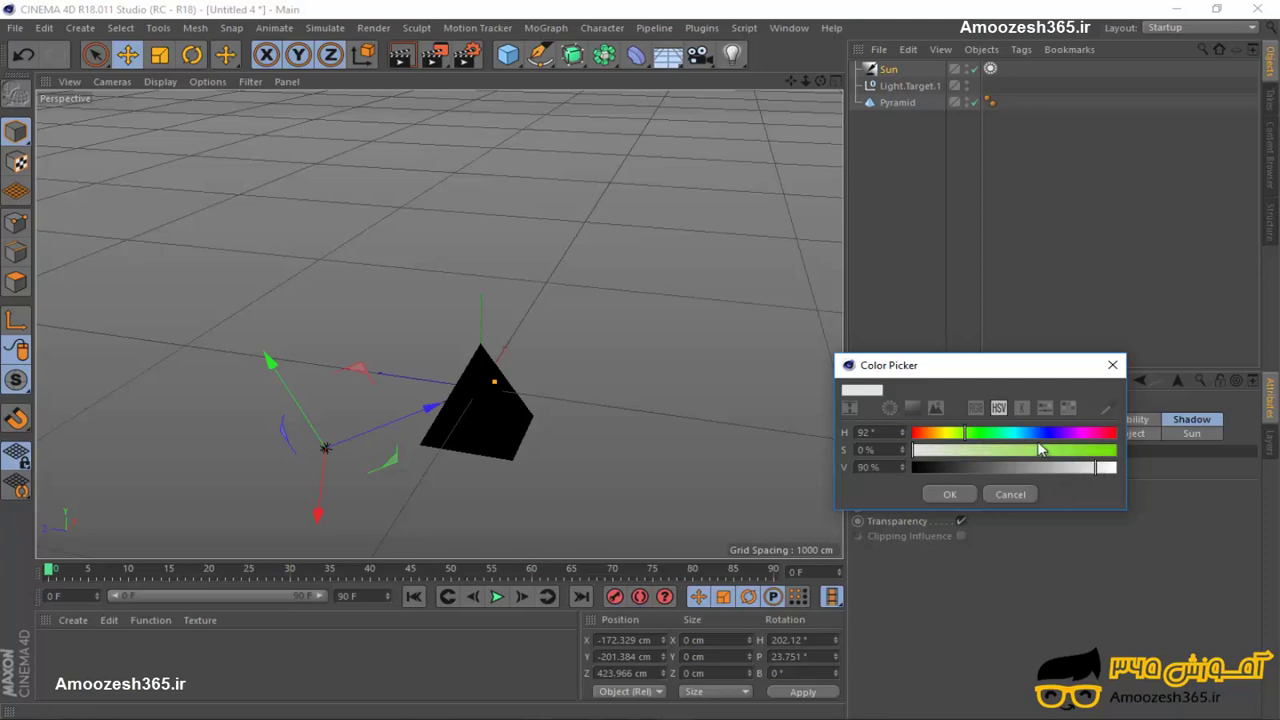
{"action": "left_click_drag", "start_coordinate": [1020, 452], "coordinate": [914, 456]}
{"action": "left_click", "coordinate": [1103, 466]}
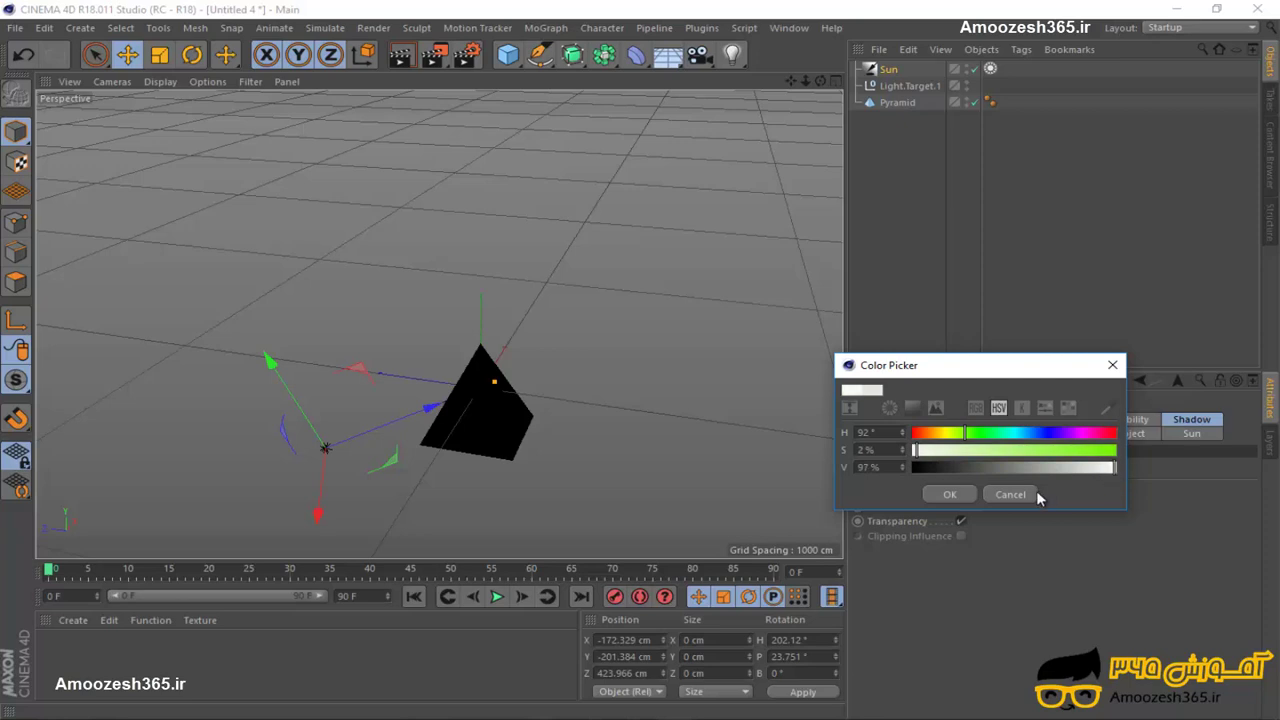
{"action": "left_click", "coordinate": [950, 494]}
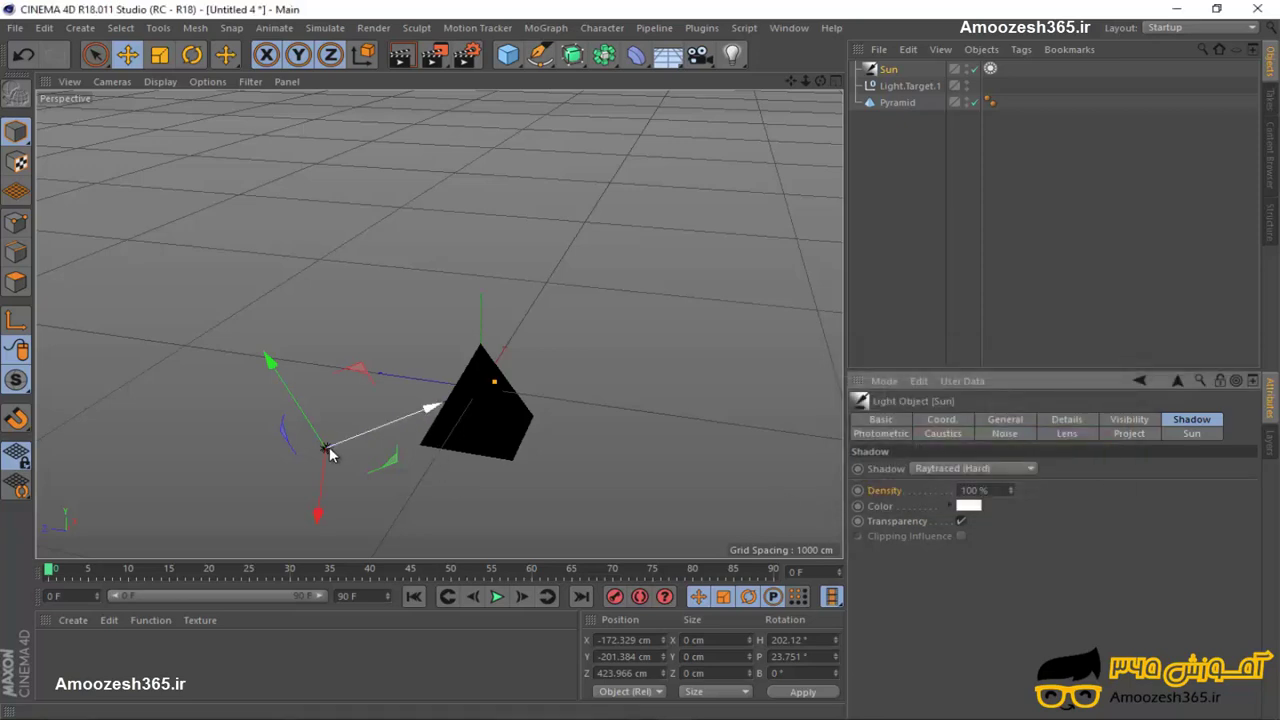
Nudge the sun light to about X -168, Y -202, Z 425 cm, and delete it after viewing its Project and Sun settings.
{"action": "left_click_drag", "start_coordinate": [335, 443], "coordinate": [361, 396]}
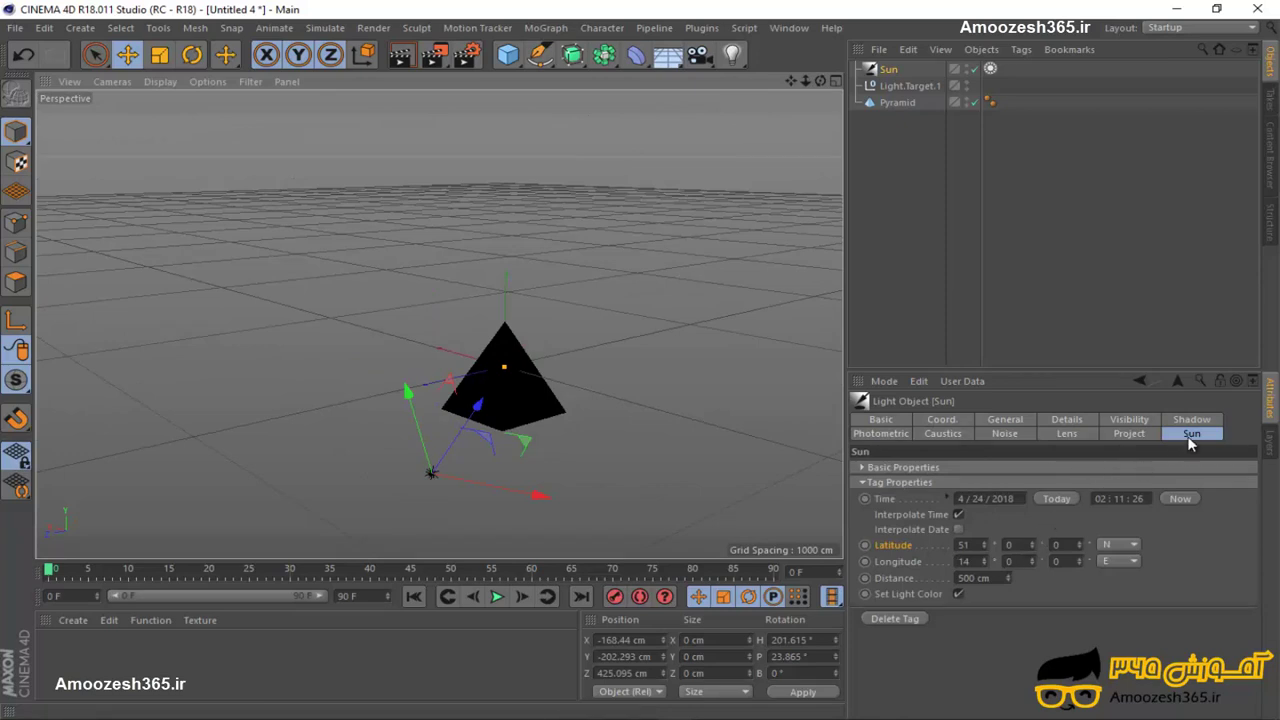
{"action": "left_click", "coordinate": [1143, 433]}
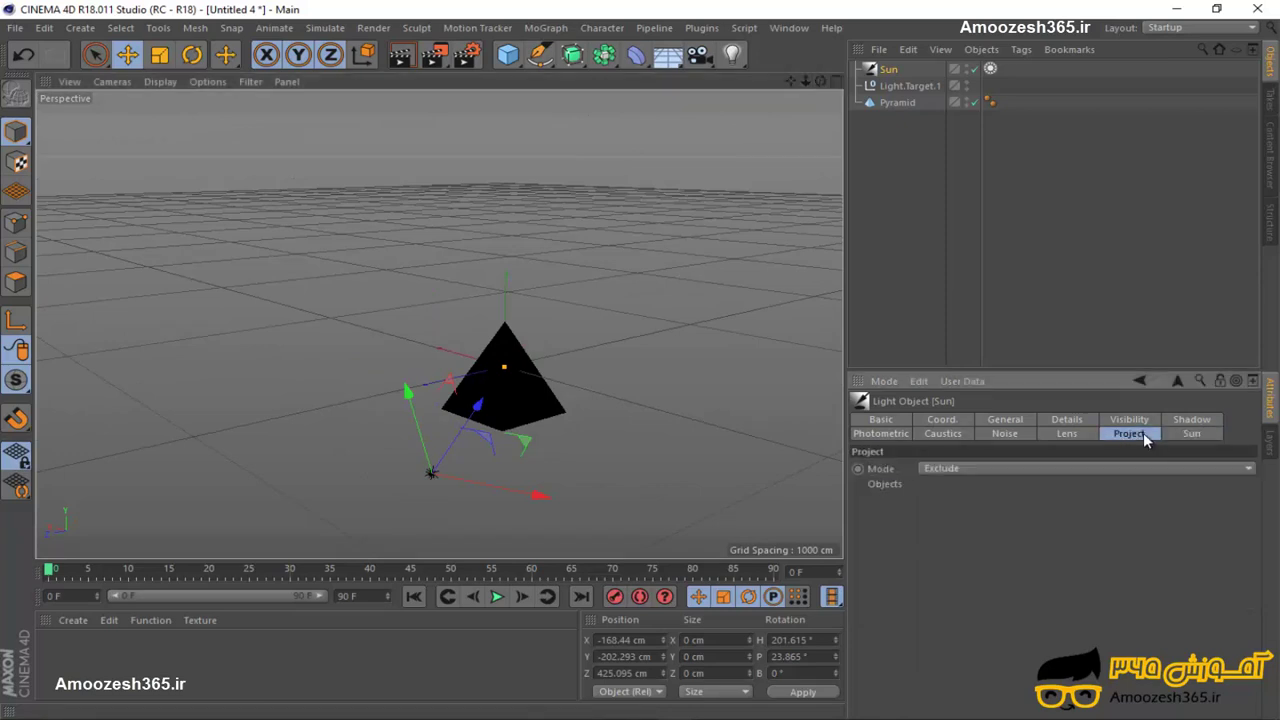
{"action": "left_click", "coordinate": [1203, 435]}
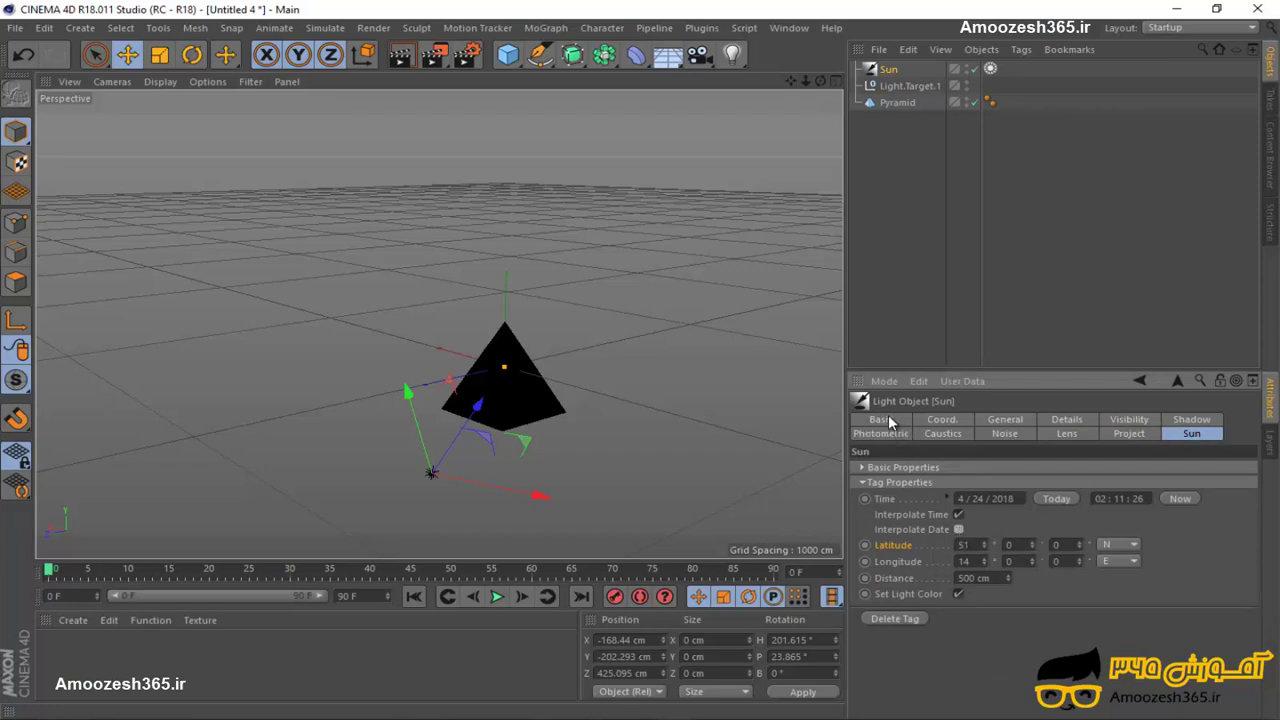
{"action": "key", "text": "Delete"}
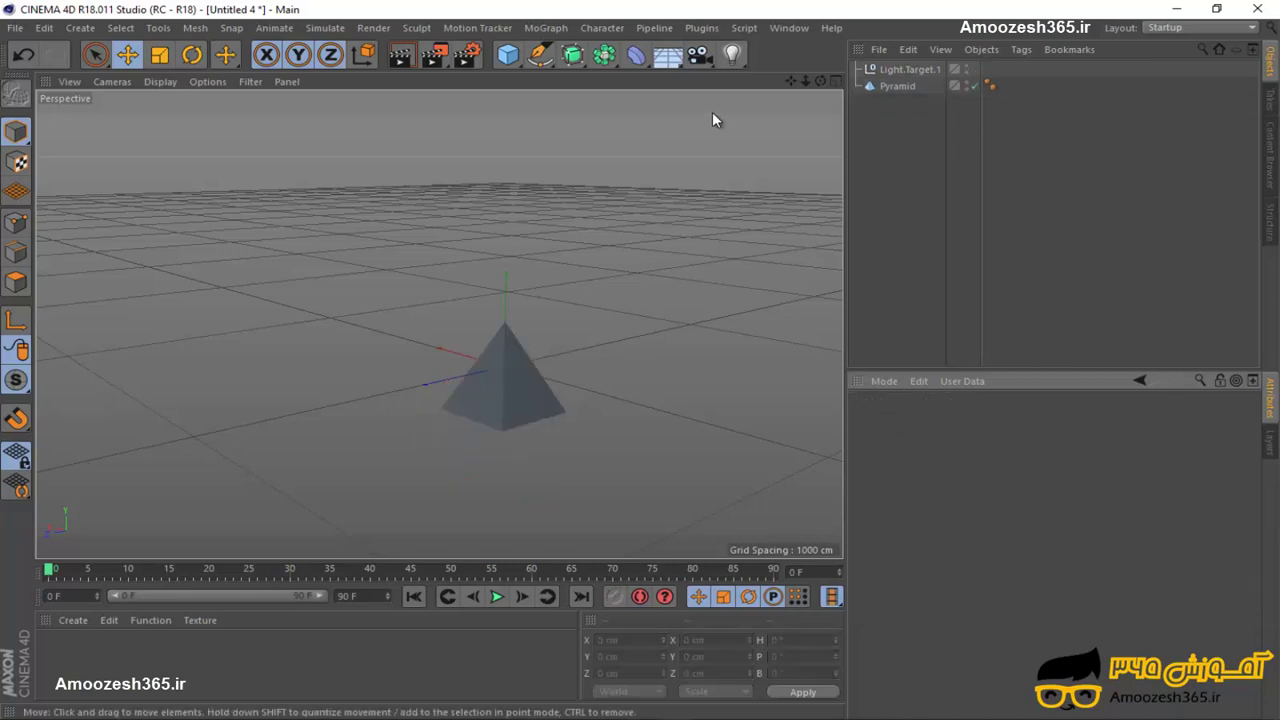
Add a spot light and place it in front of the pyramid, at about Y 181 and Z -1101 cm.
{"action": "left_click_drag", "start_coordinate": [742, 74], "coordinate": [920, 76]}
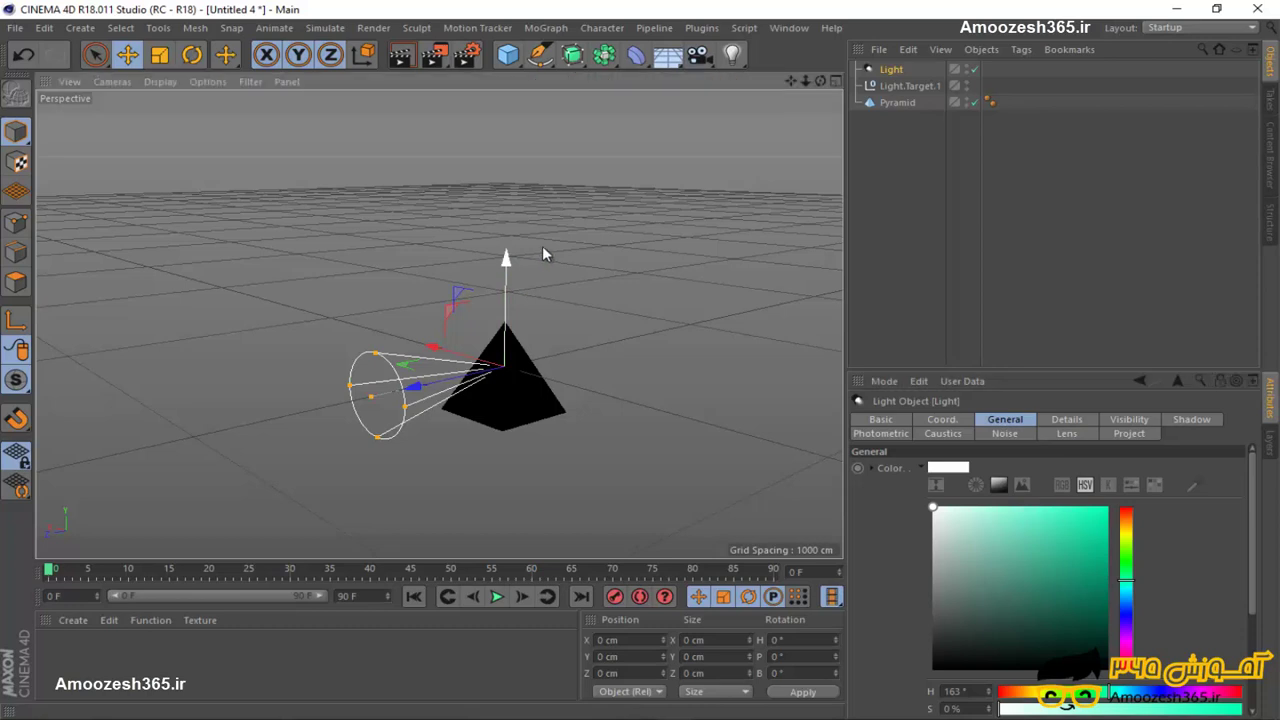
{"action": "left_click_drag", "start_coordinate": [543, 254], "coordinate": [596, 210]}
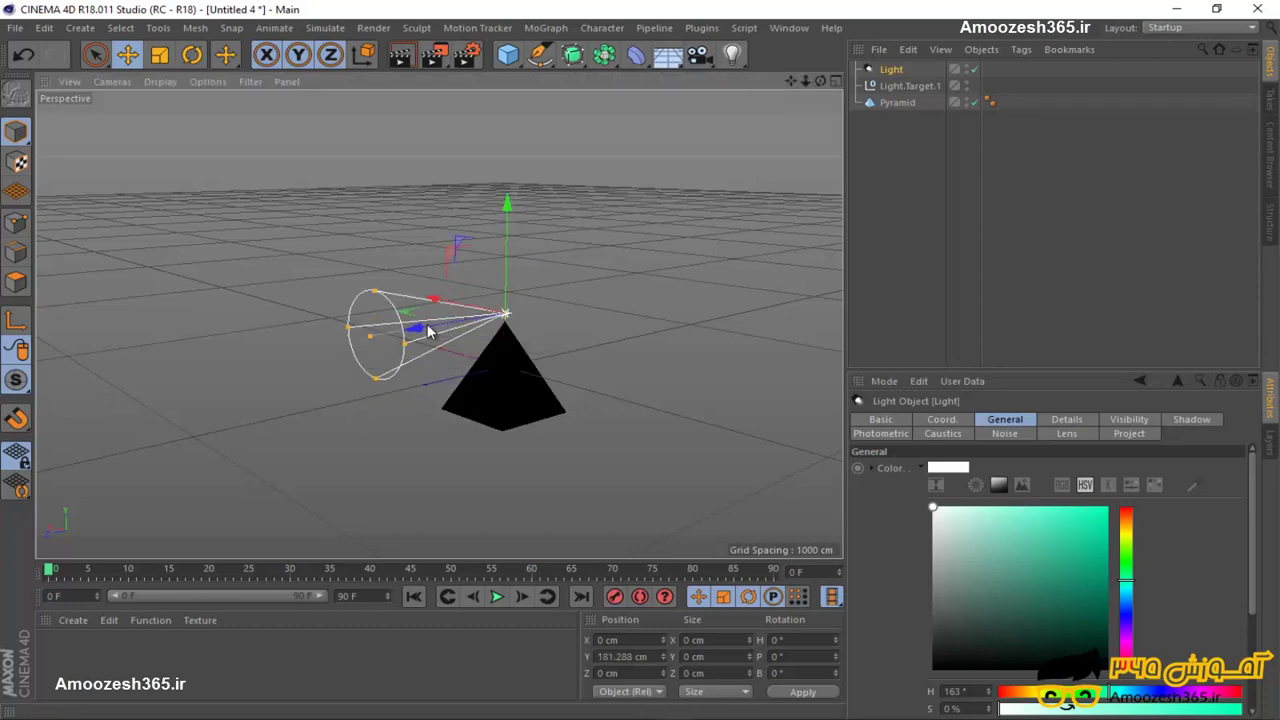
{"action": "left_click_drag", "start_coordinate": [603, 303], "coordinate": [822, 86]}
{"action": "left_click_drag", "start_coordinate": [639, 362], "coordinate": [597, 231], "text": "alt"}
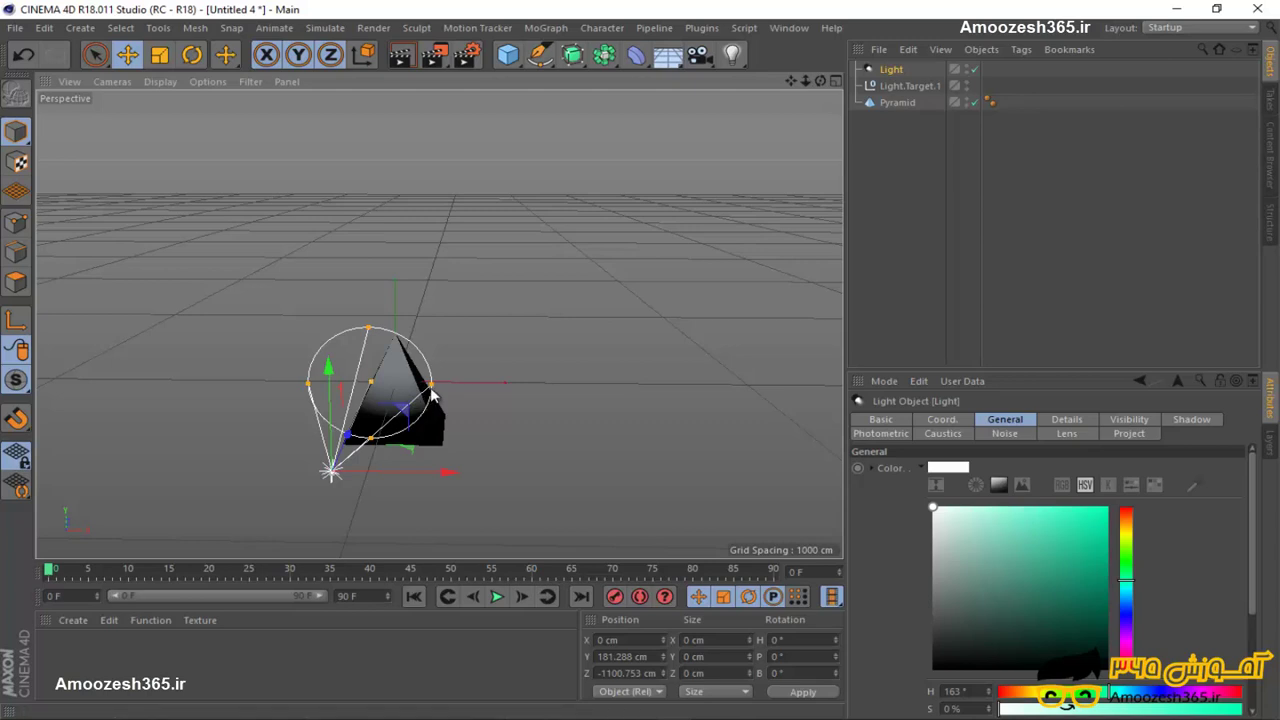
Narrow the spot light's cone and move the light to about X 32, Y 87 cm.
{"action": "mouse_move", "coordinate": [427, 388]}
{"action": "left_mouse_down"}
{"action": "mouse_move", "coordinate": [395, 397]}
{"action": "mouse_move", "coordinate": [405, 388]}
{"action": "left_mouse_up"}
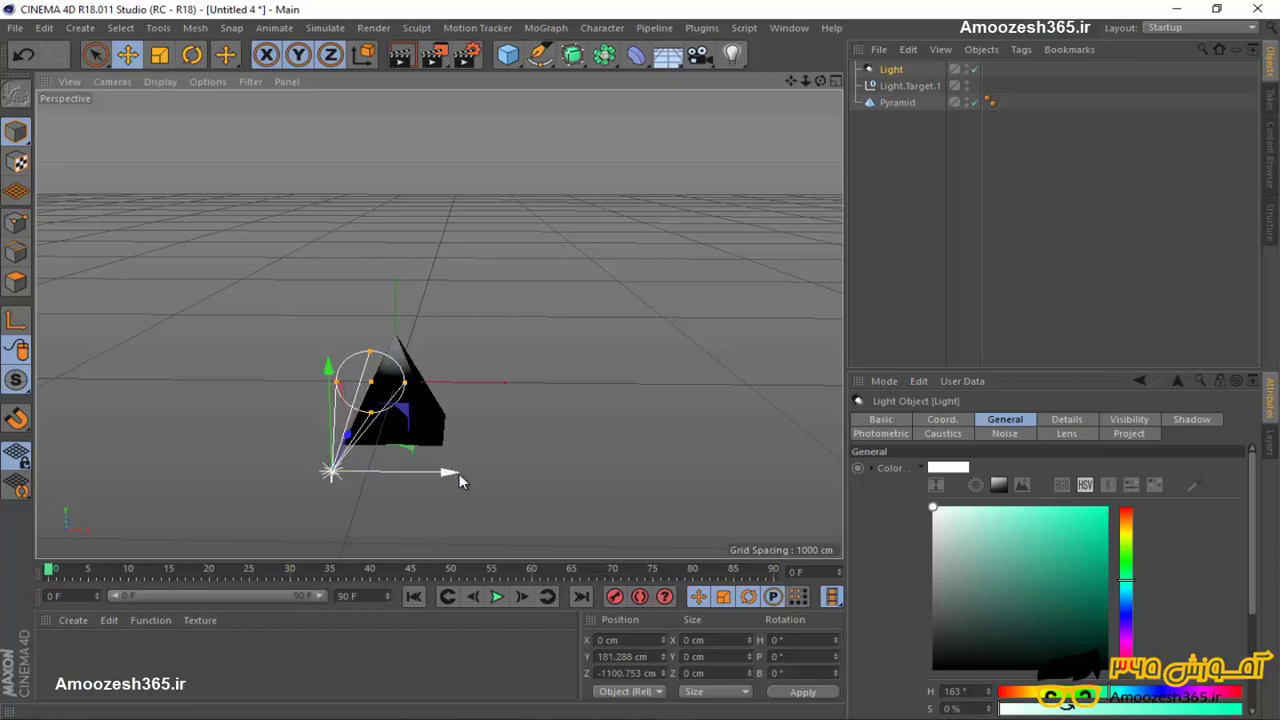
{"action": "left_click_drag", "start_coordinate": [459, 481], "coordinate": [472, 470]}
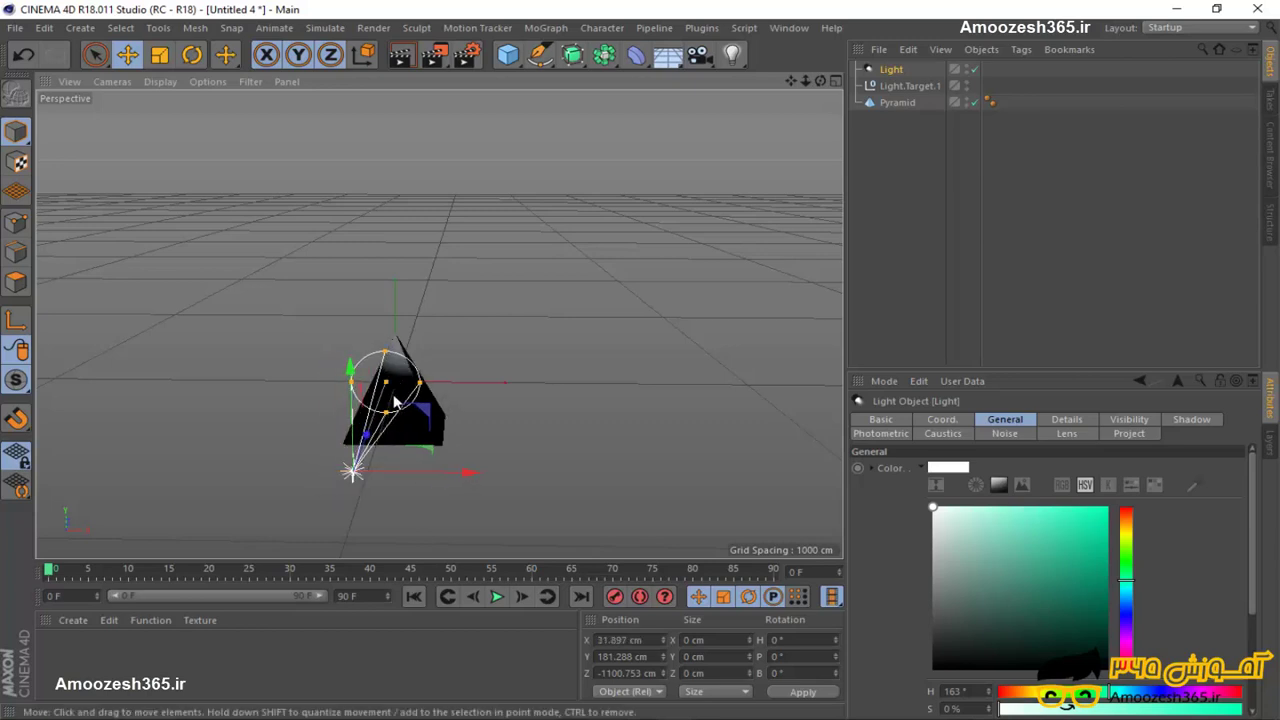
{"action": "left_click_drag", "start_coordinate": [354, 396], "coordinate": [382, 440]}
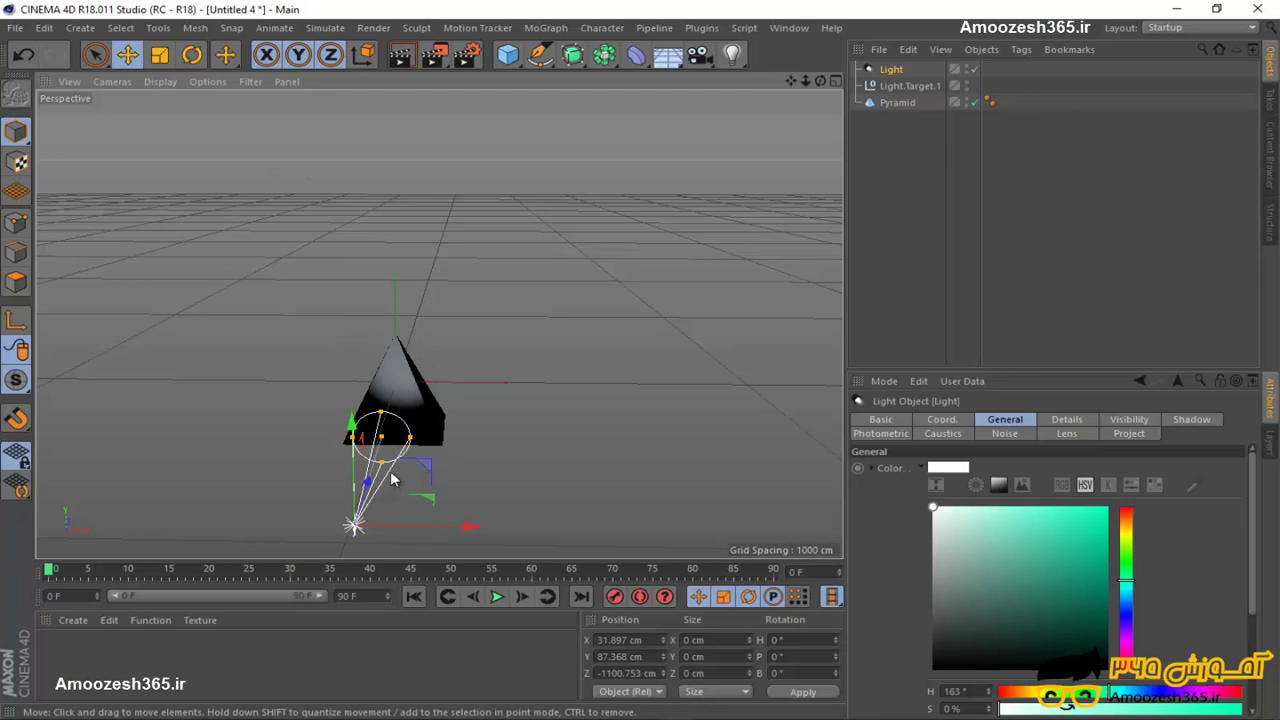
{"action": "left_click_drag", "start_coordinate": [391, 480], "coordinate": [394, 474], "text": "alt"}
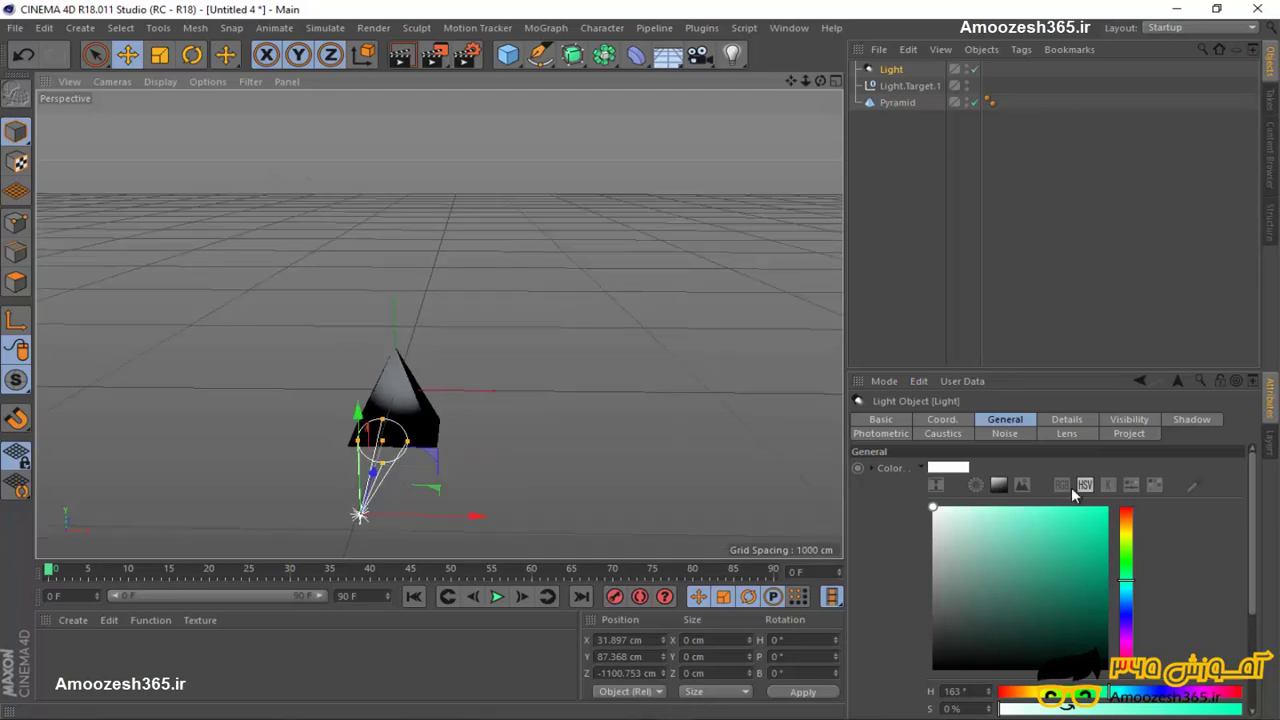
Look over the spot light's color, intensity and type settings, and delete the light.
{"action": "scroll", "coordinate": [1066, 459], "scroll_direction": "down", "scroll_amount": 4}
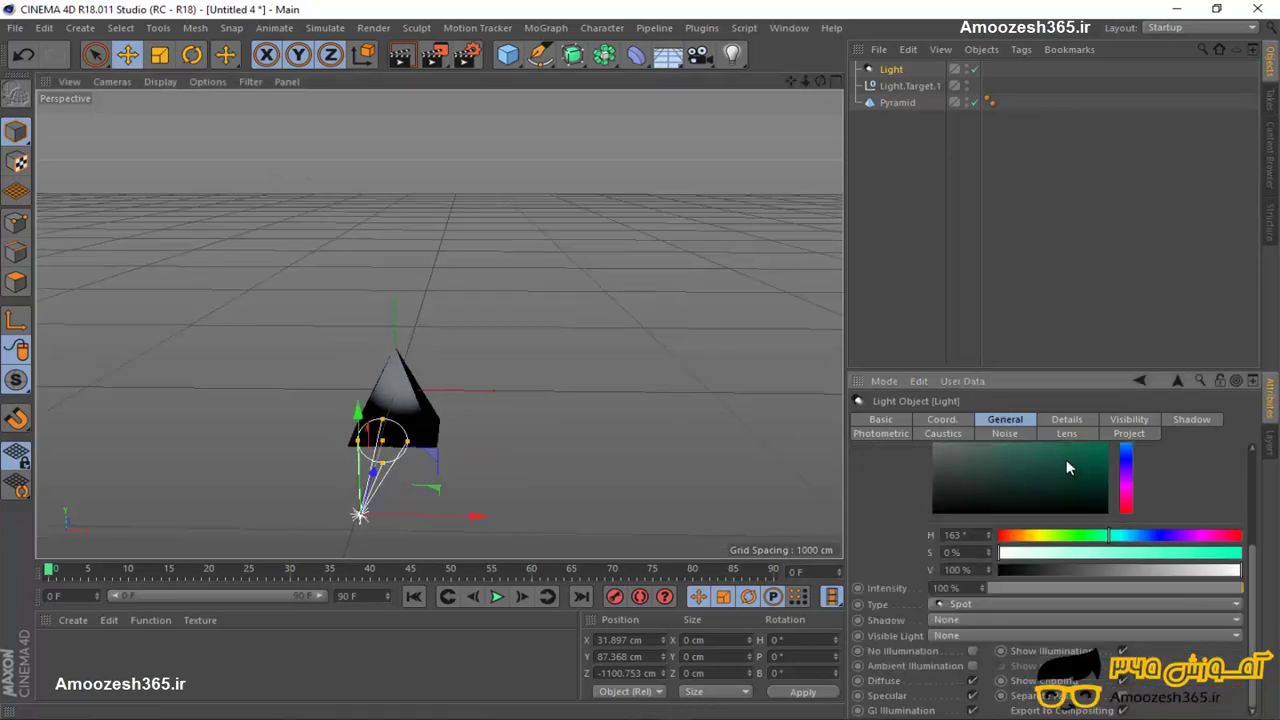
{"action": "left_click", "coordinate": [989, 538]}
{"action": "key", "text": "Tab"}
{"action": "left_click", "coordinate": [732, 55]}
{"action": "key", "text": "Delete"}
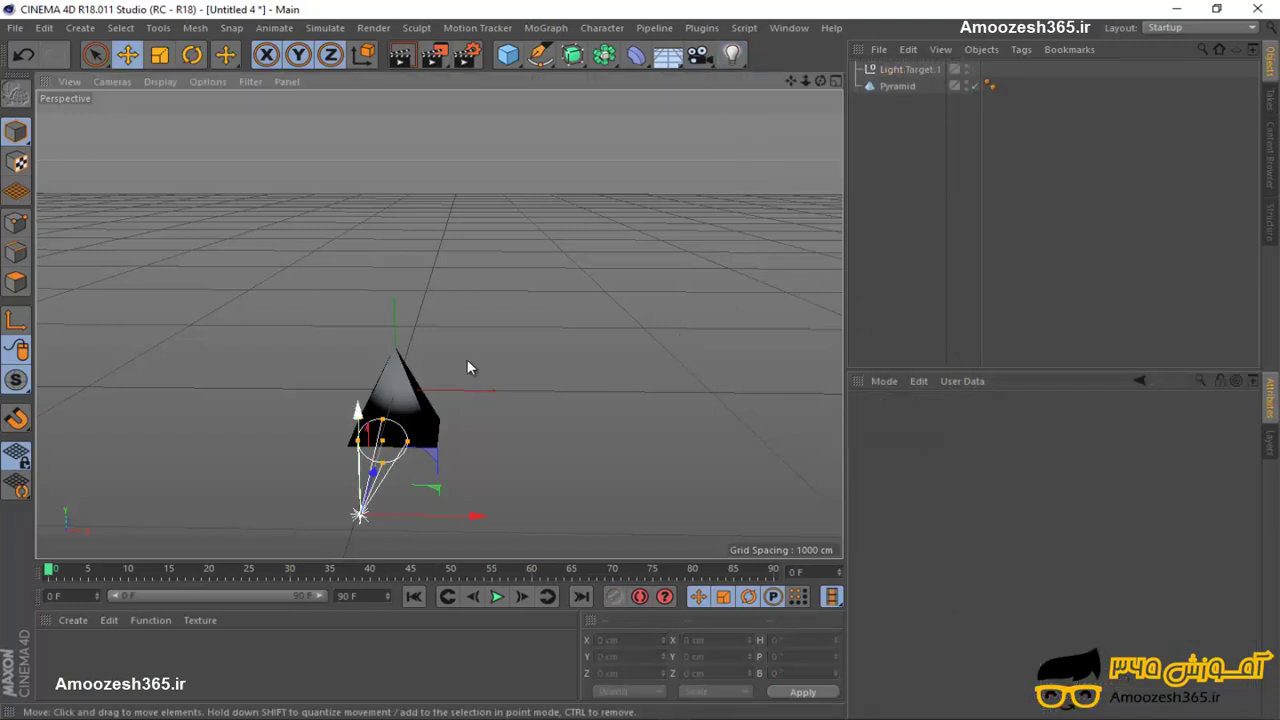
Add an area light and move it above and beside the pyramid, to about X -181, Y 377 cm.
{"action": "left_click", "coordinate": [738, 56]}
{"action": "left_click", "coordinate": [905, 113]}
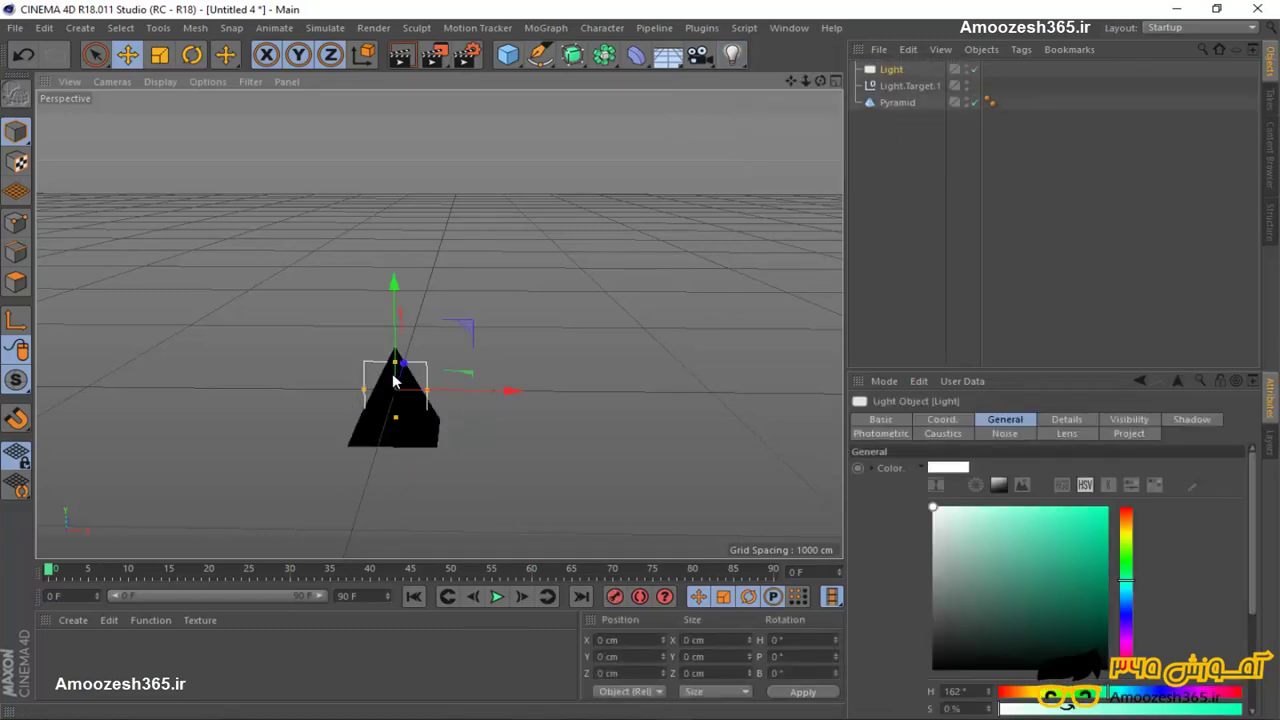
{"action": "left_click_drag", "start_coordinate": [396, 375], "coordinate": [397, 378]}
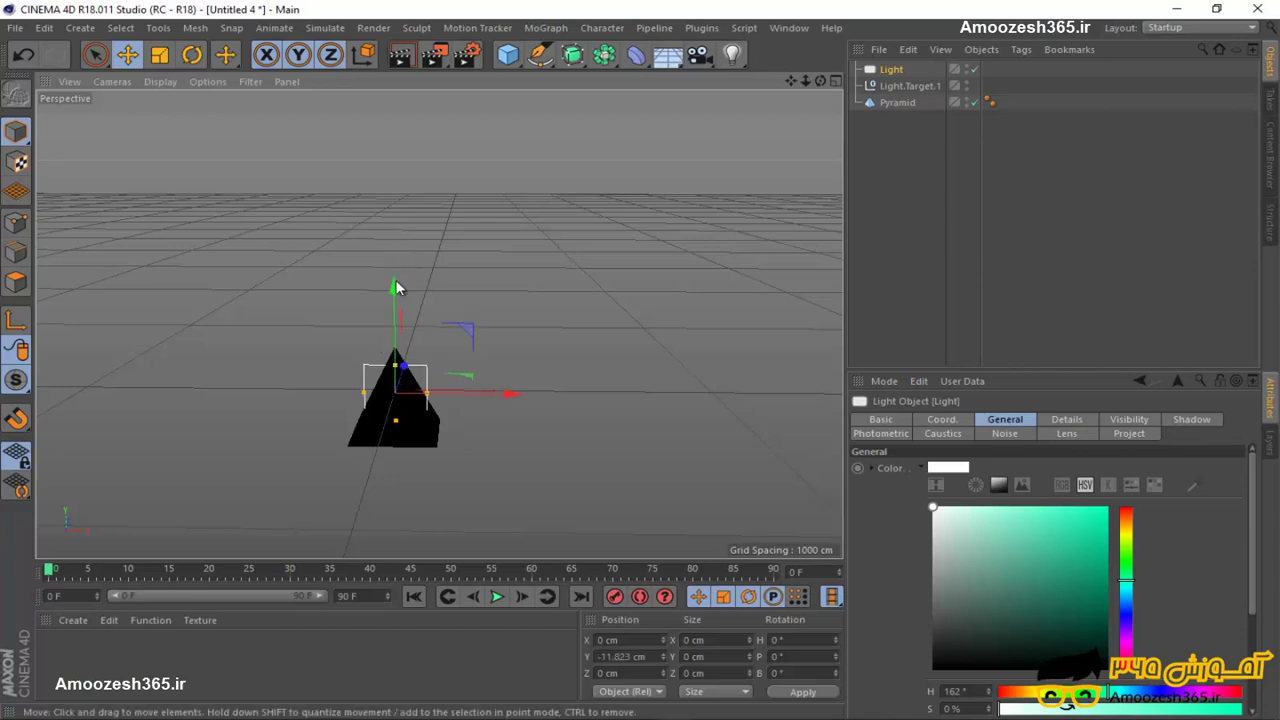
{"action": "left_click_drag", "start_coordinate": [393, 288], "coordinate": [394, 150]}
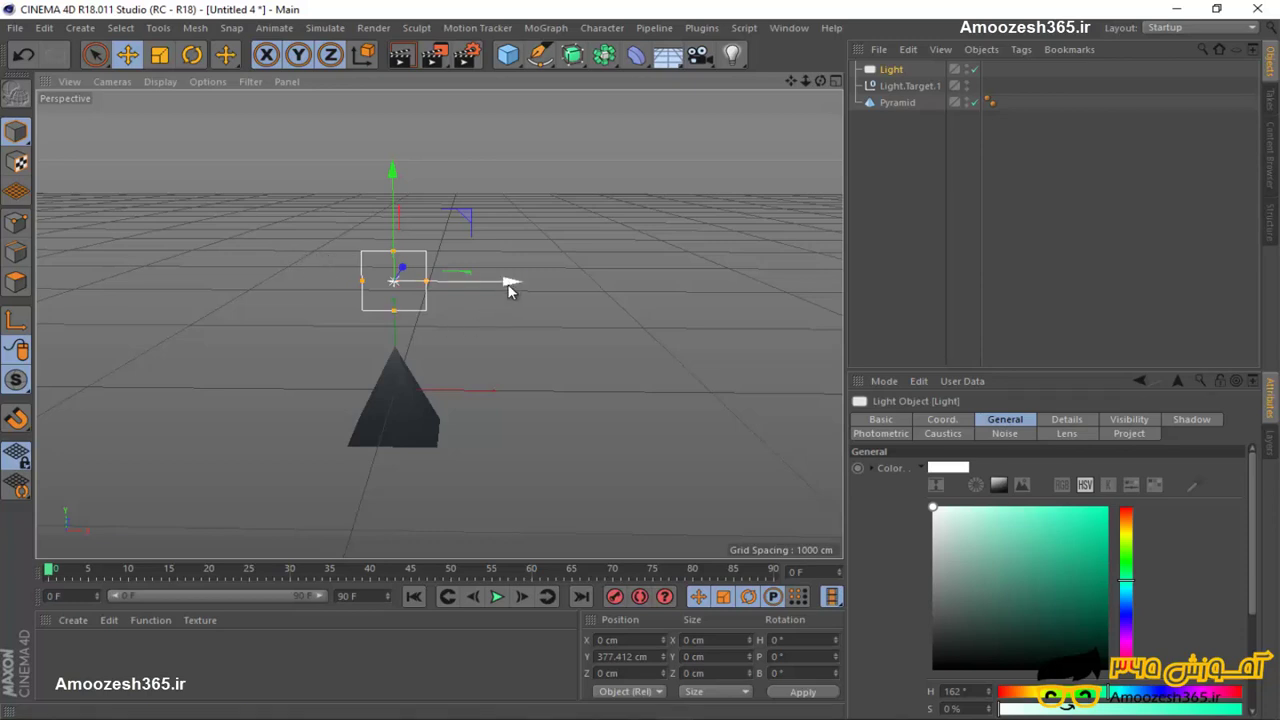
{"action": "left_click_drag", "start_coordinate": [506, 294], "coordinate": [448, 300]}
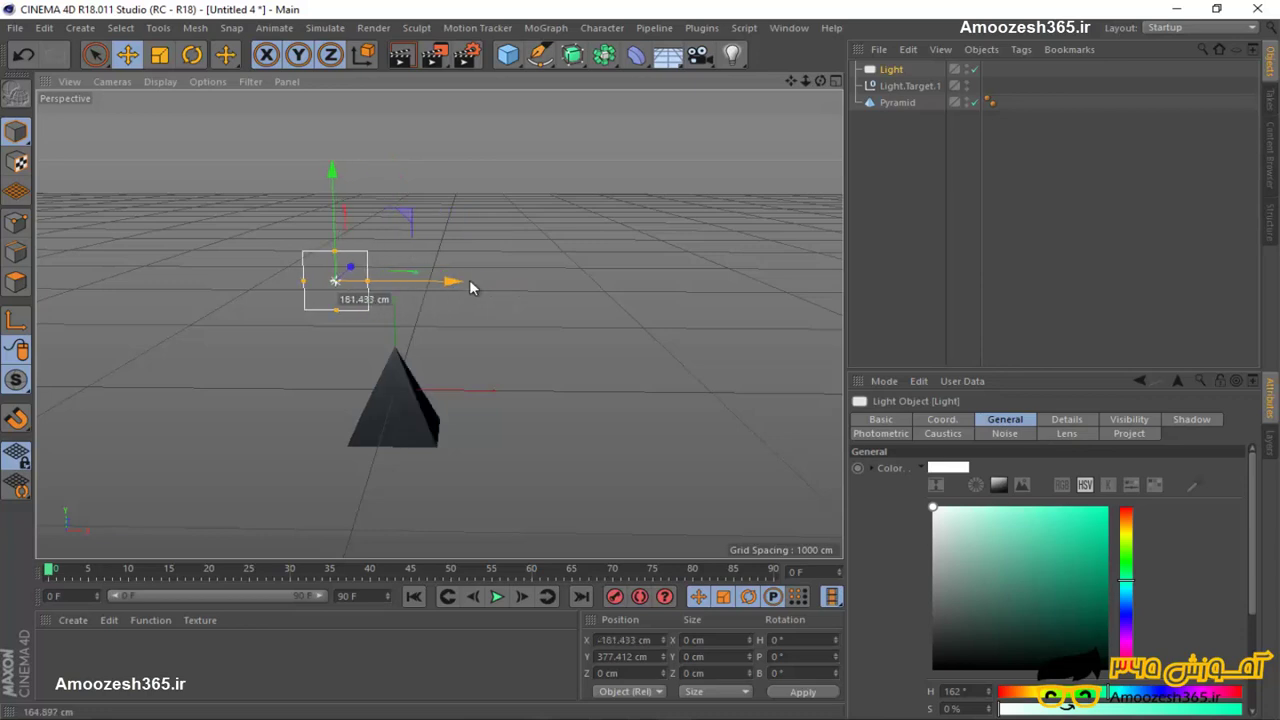
Move the area light forward and higher in front of the pyramid, to about Y 491, Z -1281 cm.
{"action": "left_click", "coordinate": [732, 54]}
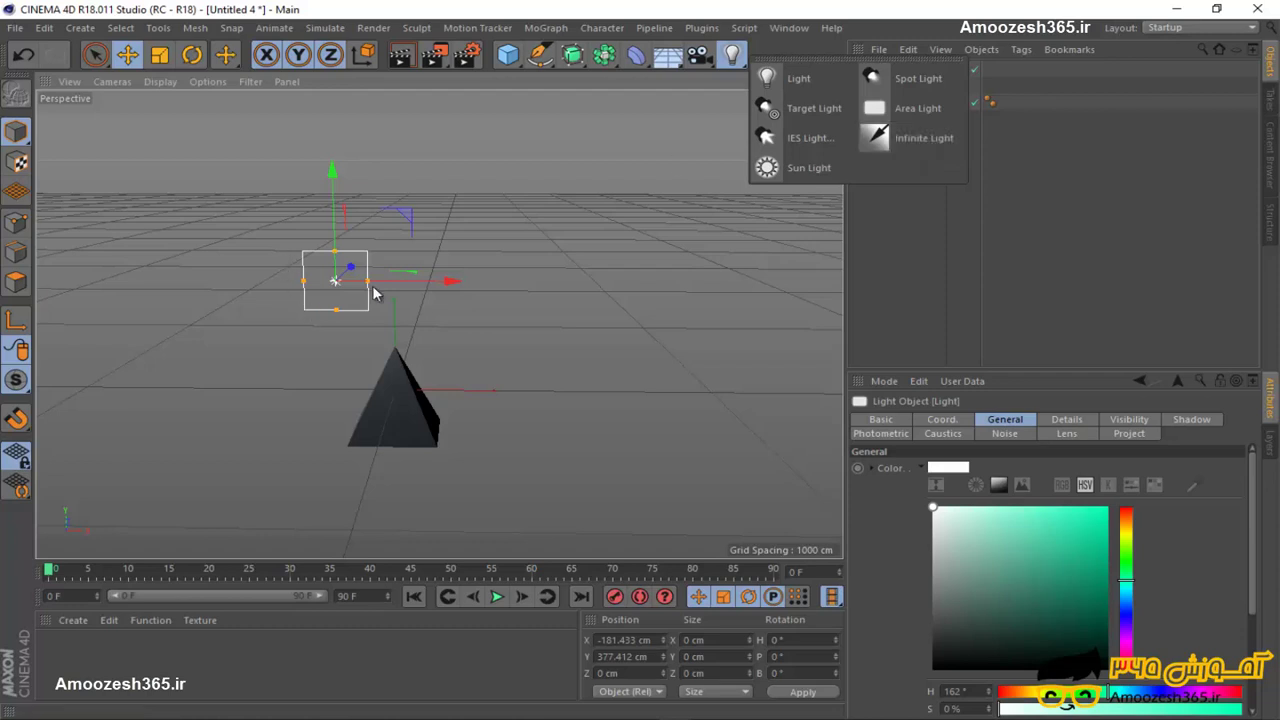
{"action": "left_click", "coordinate": [443, 283]}
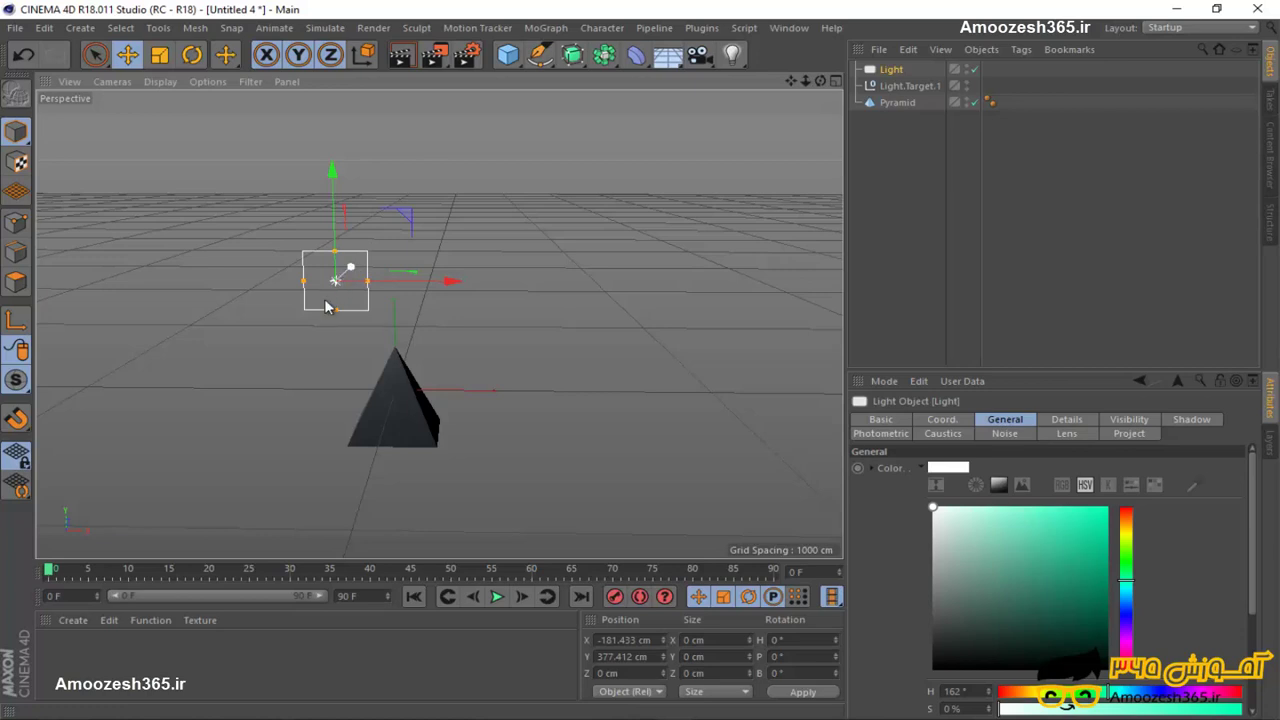
{"action": "left_click_drag", "start_coordinate": [329, 303], "coordinate": [240, 372]}
{"action": "left_click_drag", "start_coordinate": [201, 299], "coordinate": [203, 234]}
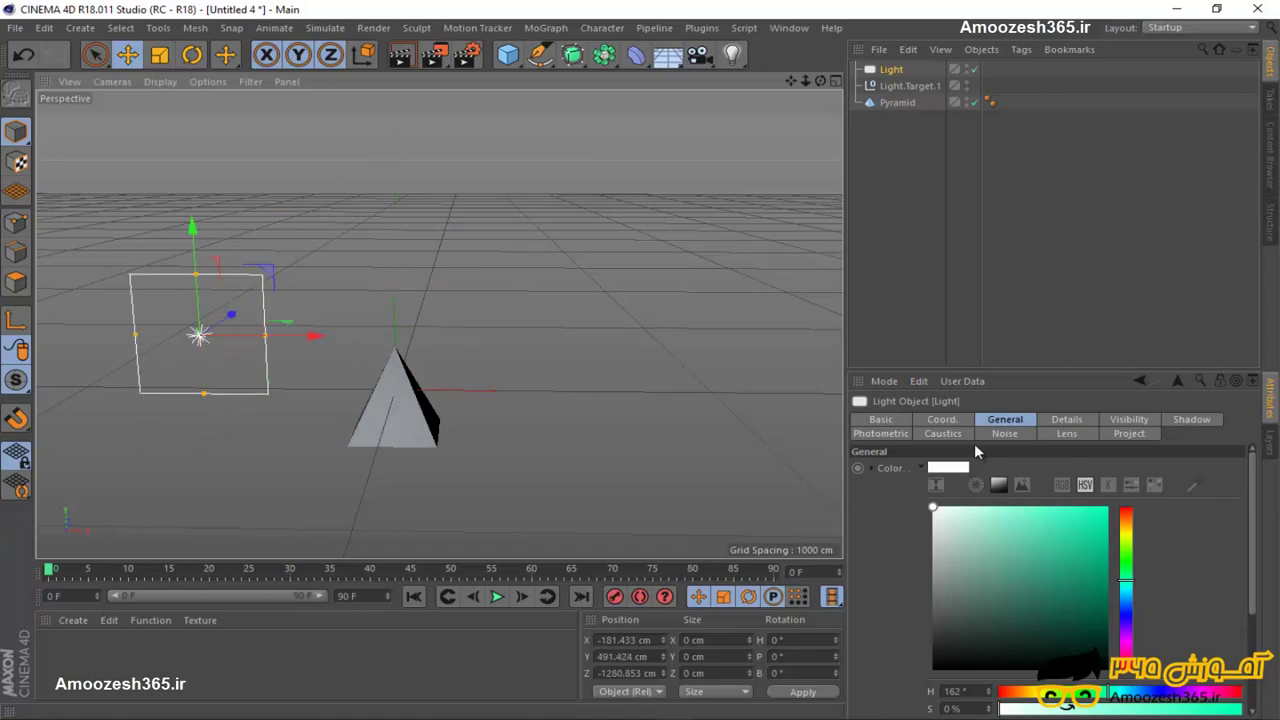
Tint the area light with hue 160° and saturation 4%, and set its intensity to 93%.
{"action": "scroll", "coordinate": [1040, 453], "scroll_direction": "down", "scroll_amount": 5}
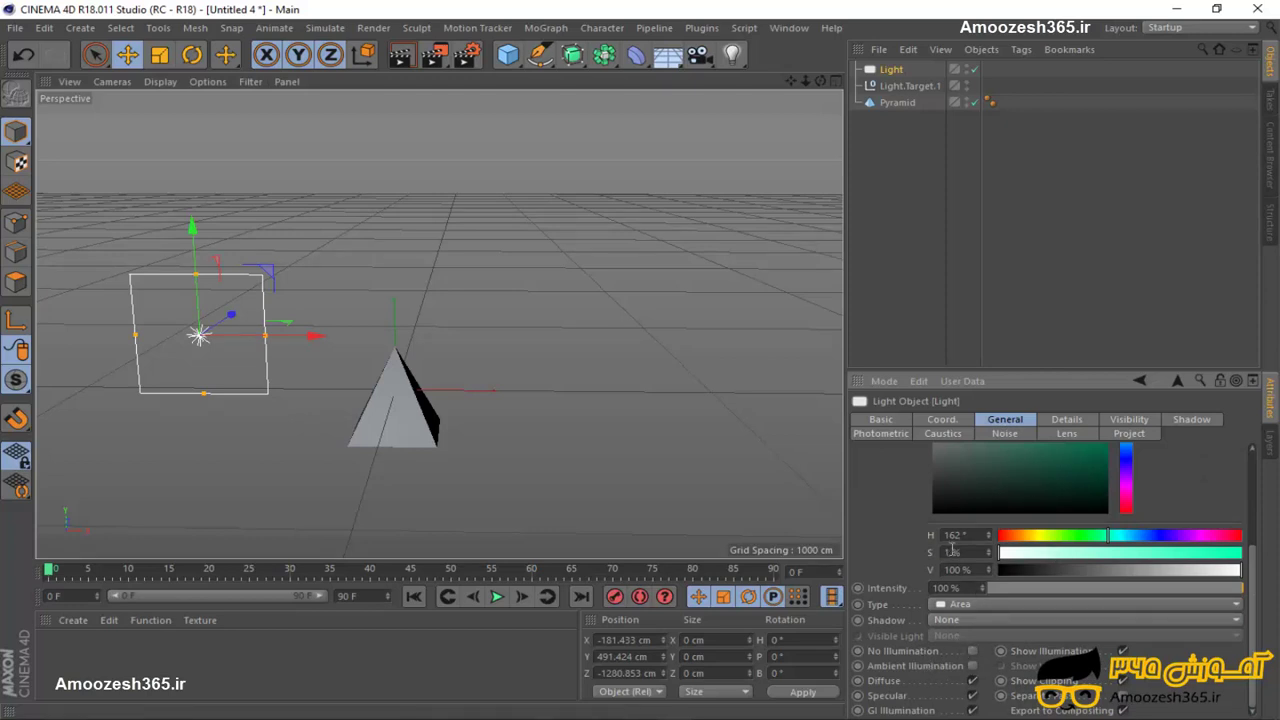
{"action": "key", "text": "Return"}
{"action": "left_click_drag", "start_coordinate": [1090, 586], "coordinate": [1227, 588]}
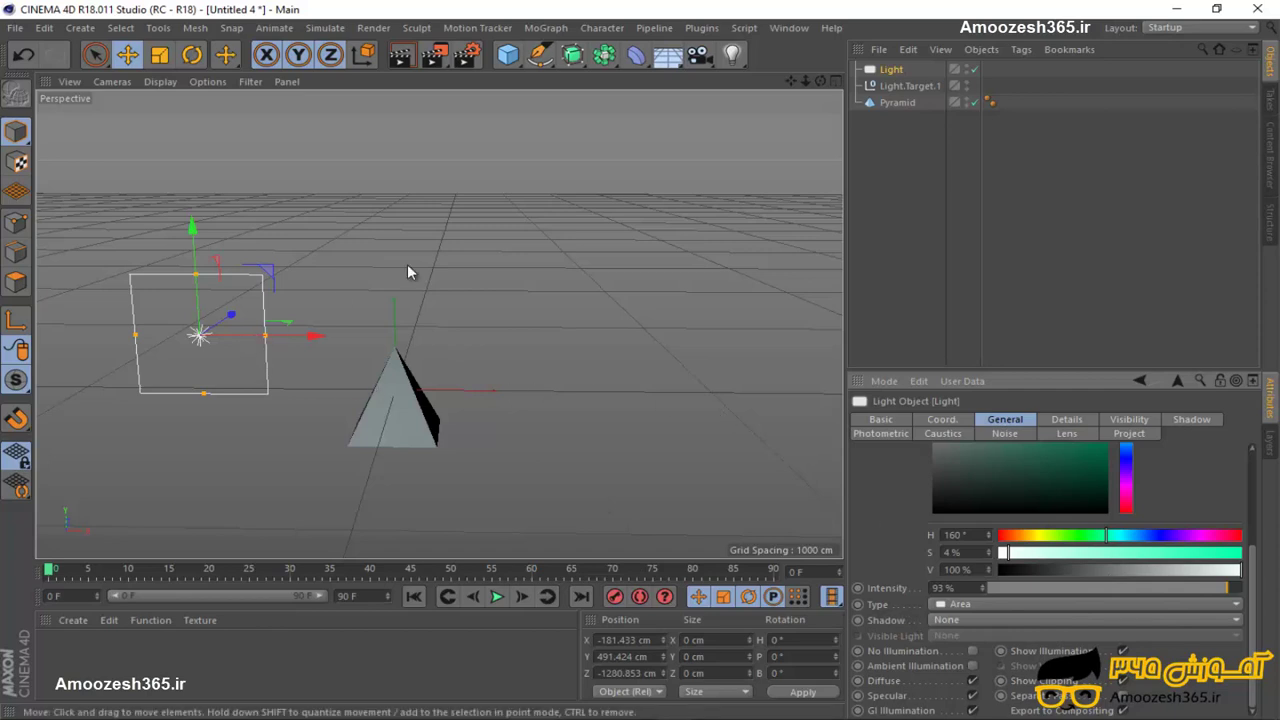
Bring up the available light types for adding another light.
{"action": "left_click", "coordinate": [732, 54]}
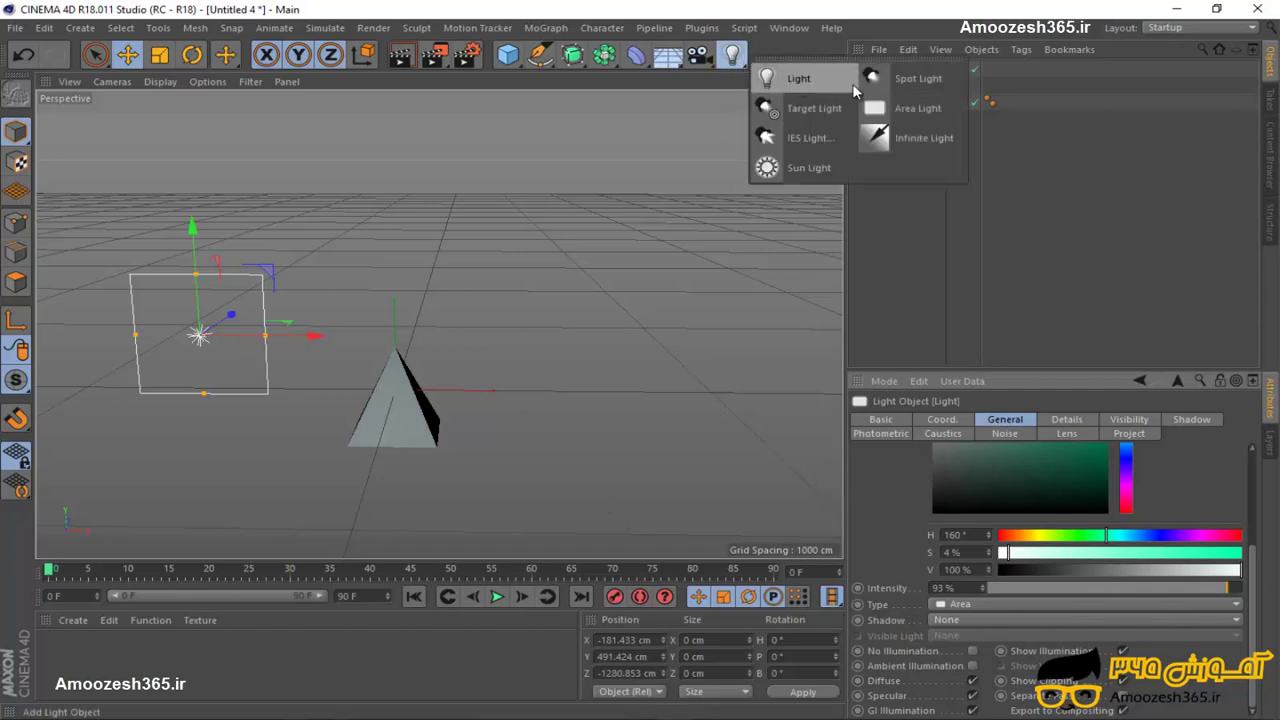